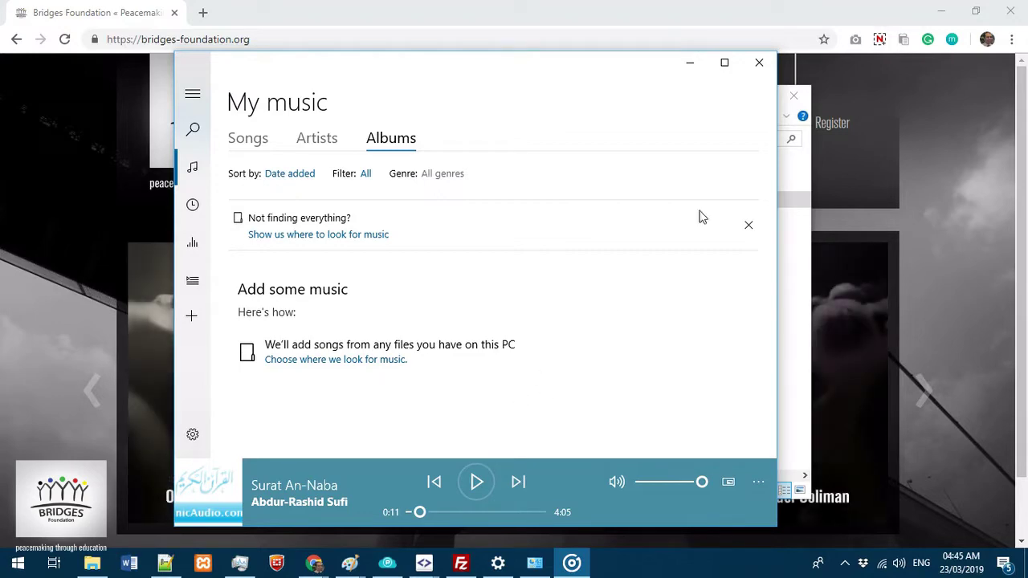
- Minimize the music player and file explorer windows, and launch Audacity with its welcome message dismissed and its window maximized
left_click(689, 63)
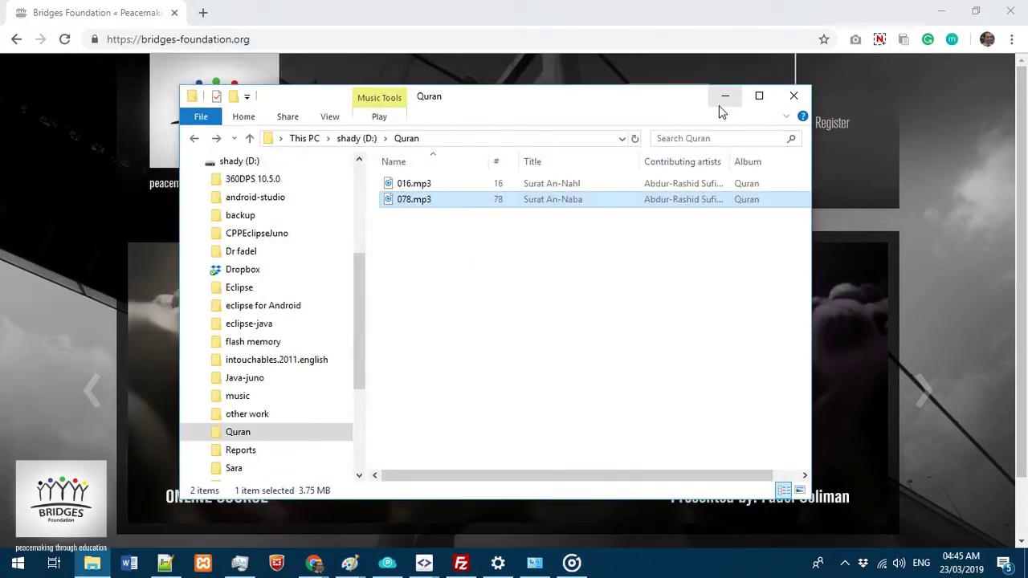
left_click(721, 97)
left_click(18, 562)
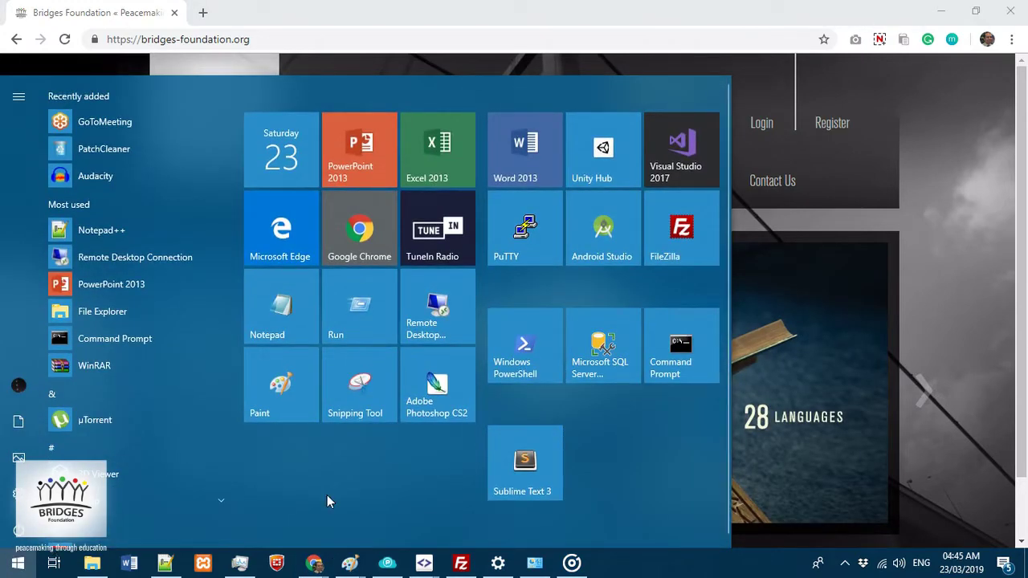
type("au")
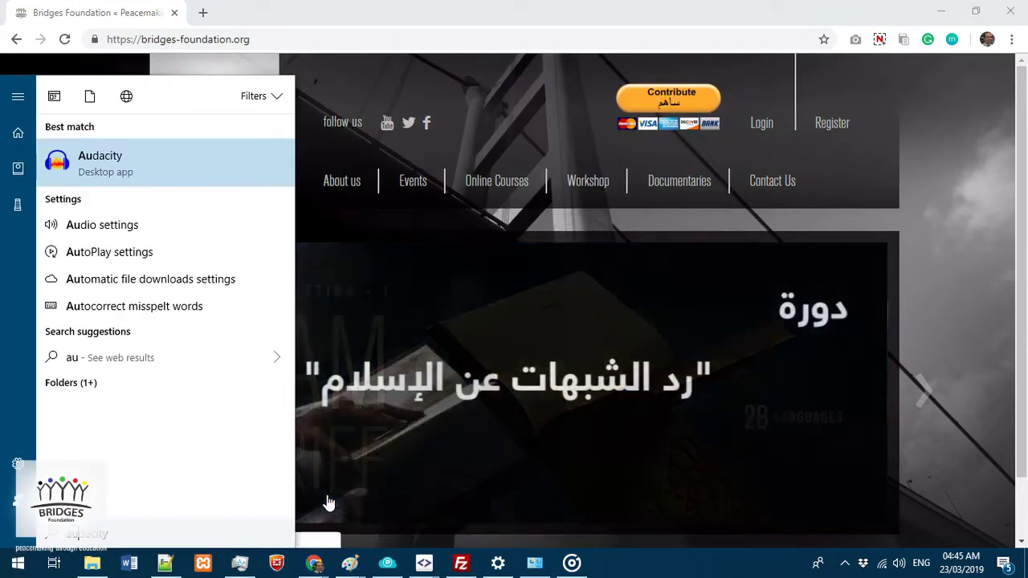
left_click(241, 167)
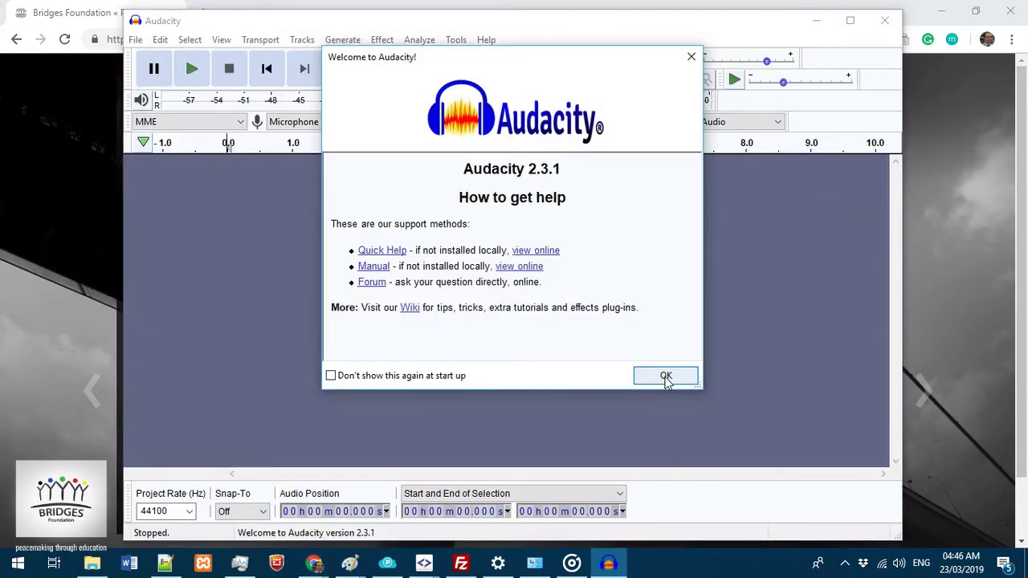
left_click(665, 377)
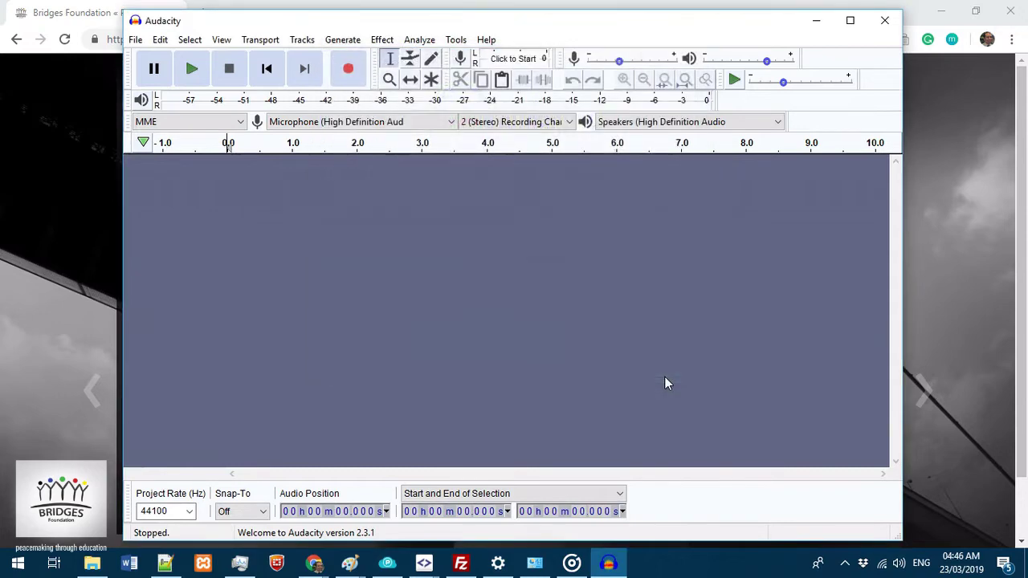
left_click(850, 20)
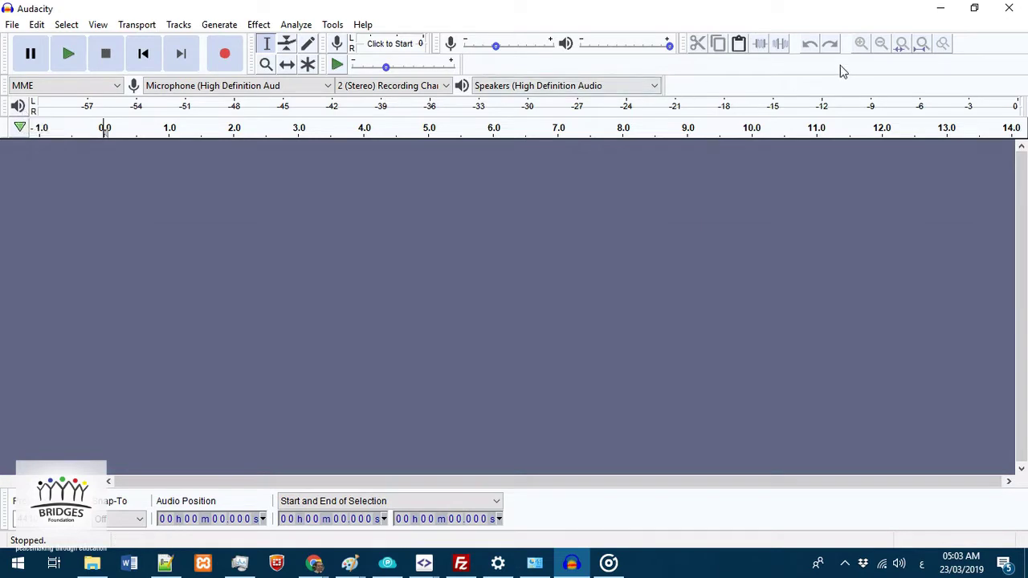
- Shrink the playback level meter to less than half its width and stretch it back across the full window
mouse_move(1017, 109)
left_mouse_down()
mouse_move(701, 97)
mouse_move(1020, 98)
left_mouse_up()
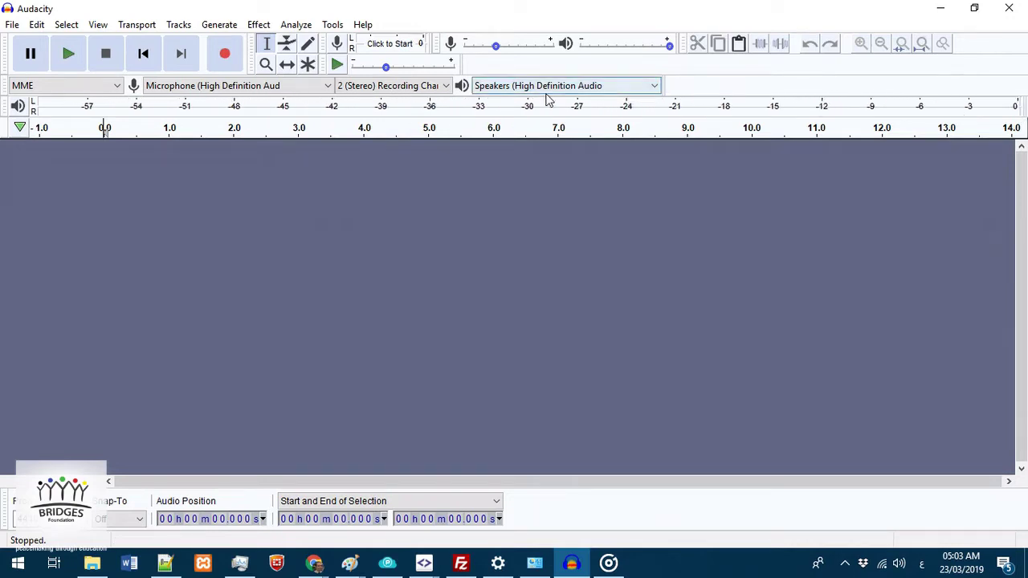
mouse_move(6, 111)
left_mouse_down()
mouse_move(7, 83)
mouse_move(8, 127)
mouse_move(4, 115)
left_mouse_up()
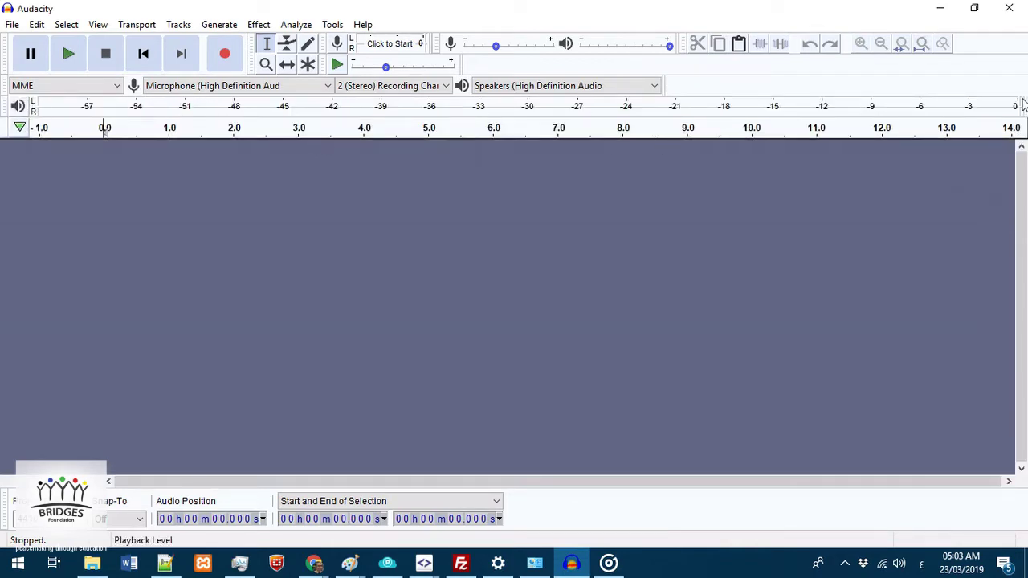
left_click_drag(1018, 104, 409, 103)
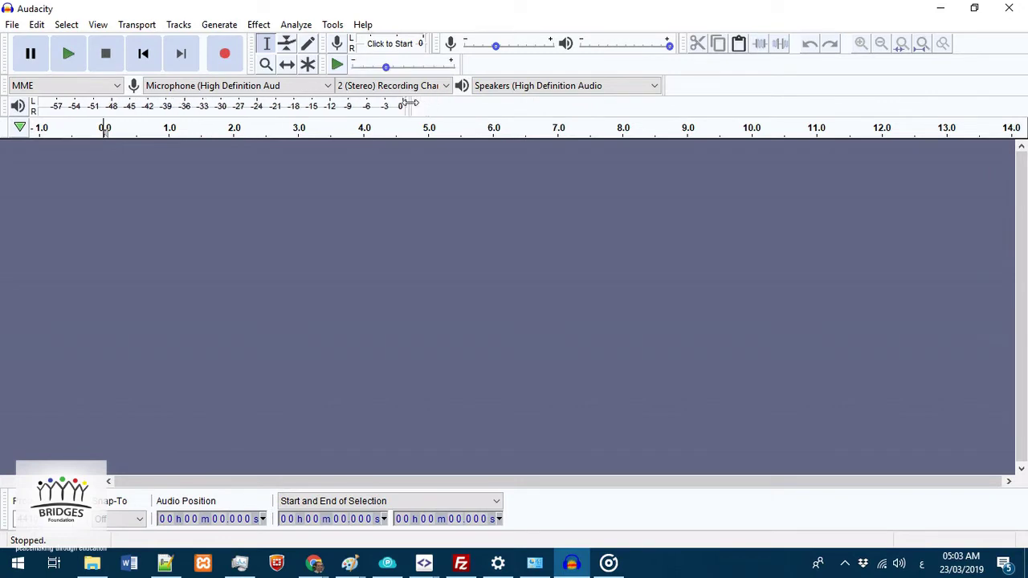
left_click_drag(410, 107, 1022, 111)
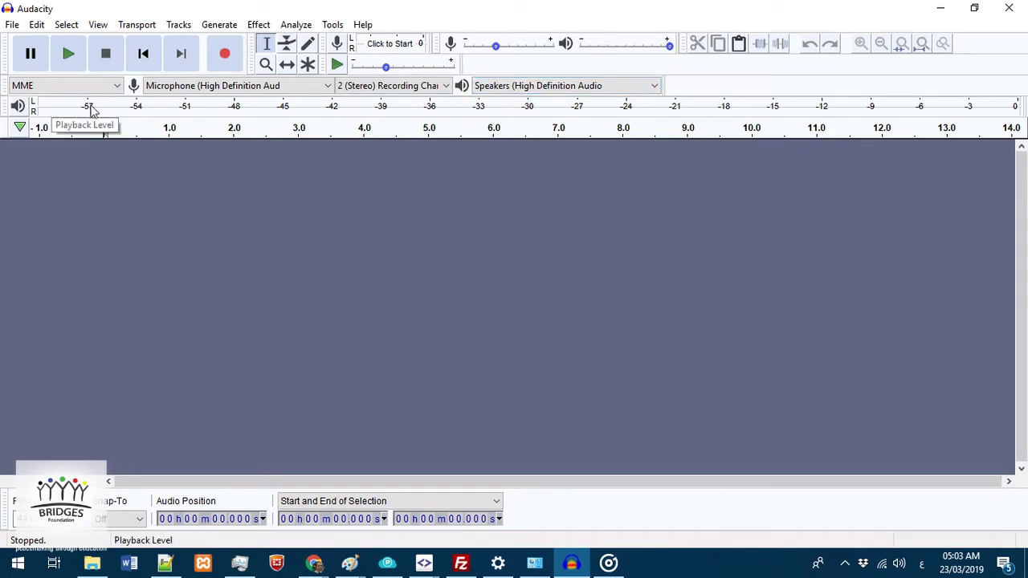
- Import 078.mp3 from the Quran folder in File Explorer into Audacity and maximize the project window
left_click(974, 7)
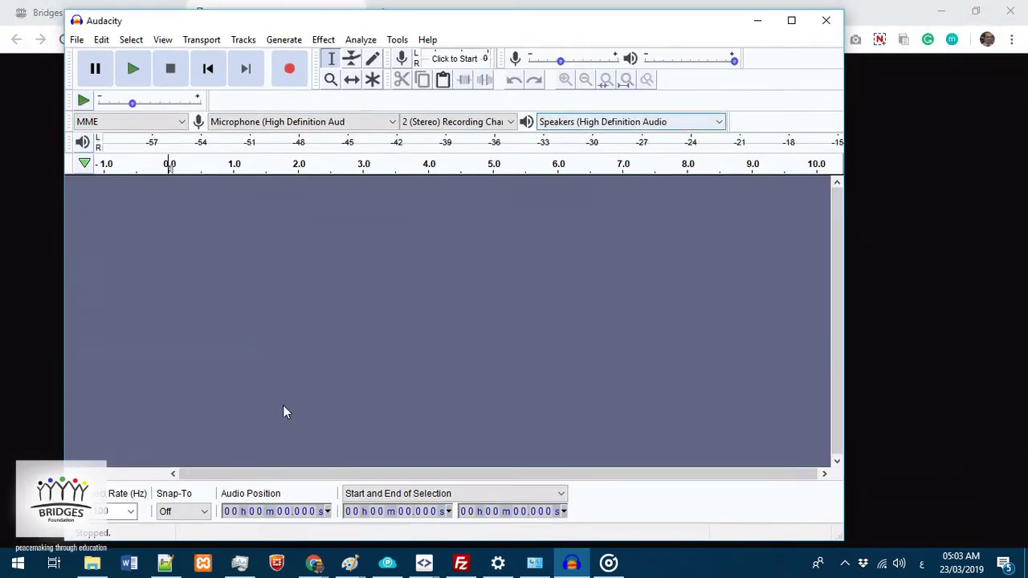
left_click(91, 563)
left_click_drag(517, 199, 117, 253)
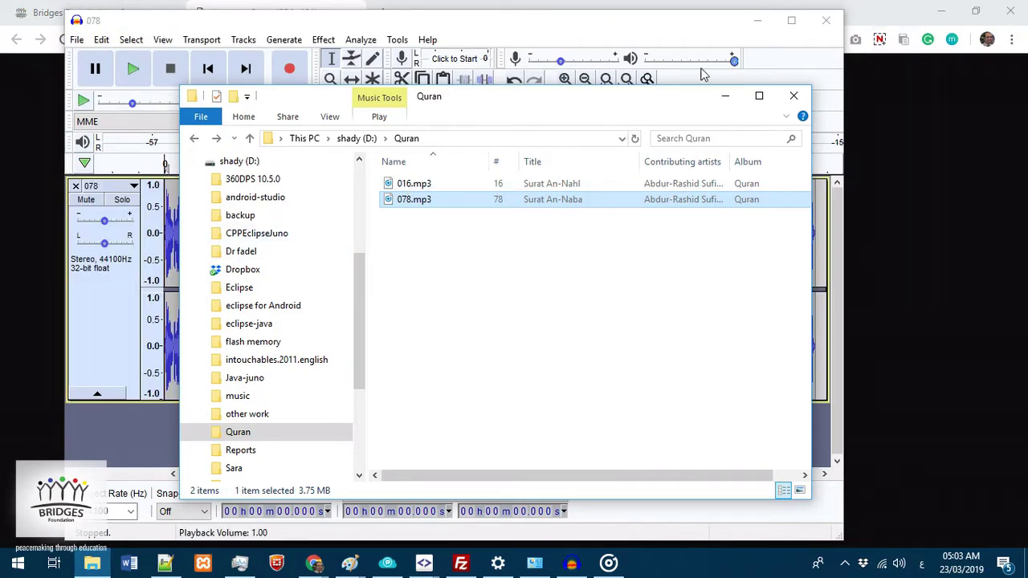
left_click(726, 98)
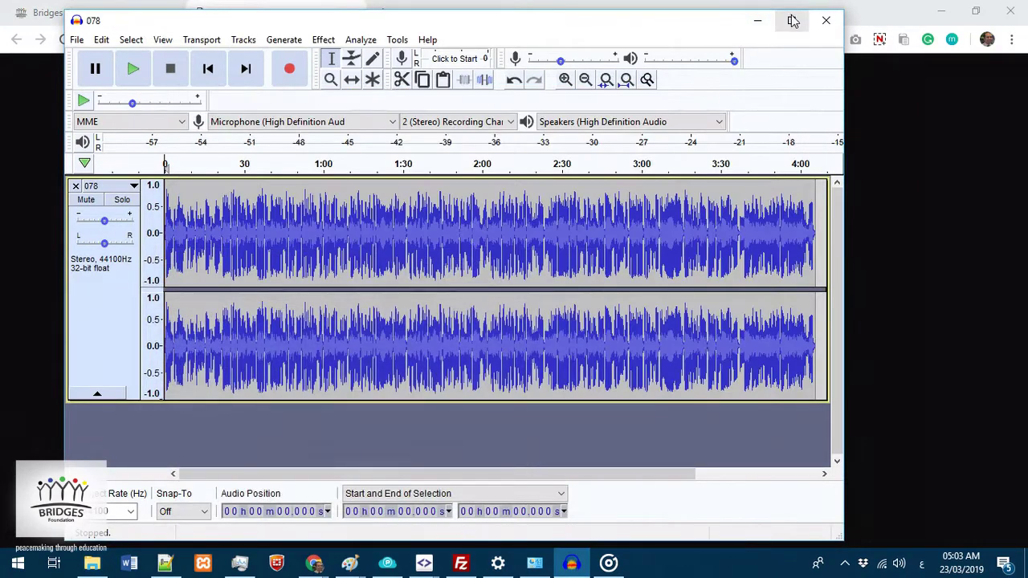
left_click(791, 20)
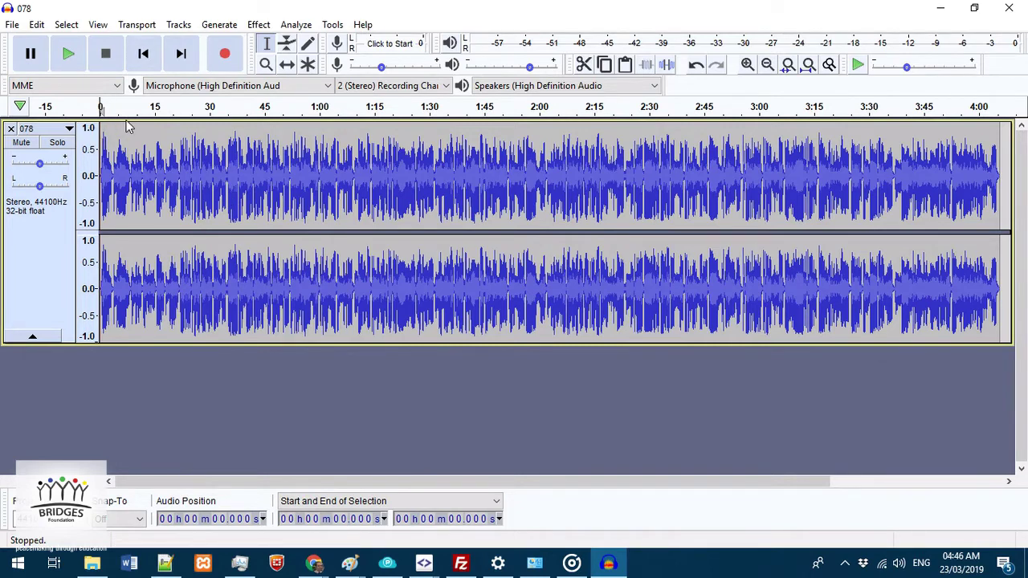
- Play the imported 078 track from the start, pause it after a few seconds and stop playback
left_click(68, 55)
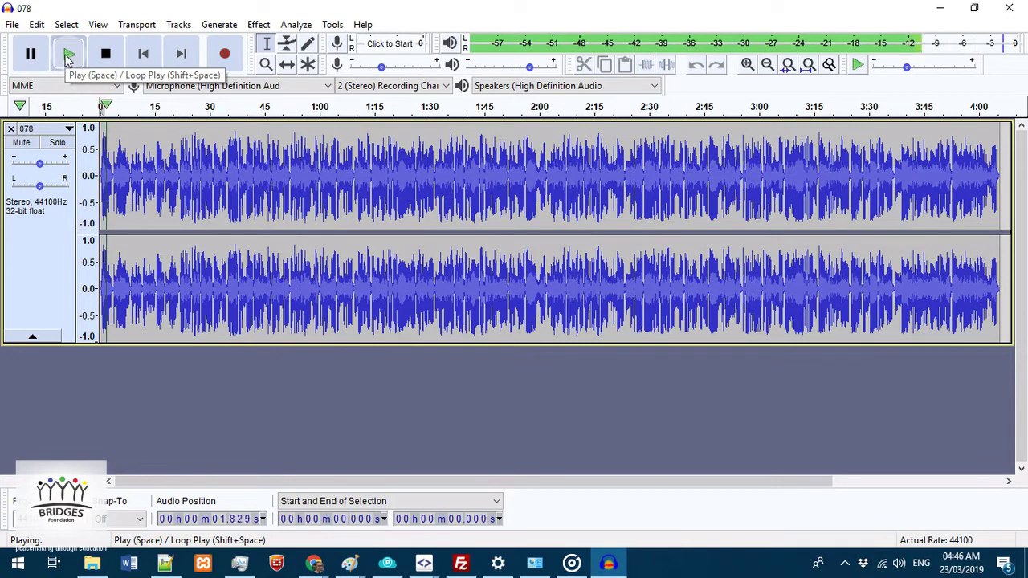
left_click(31, 54)
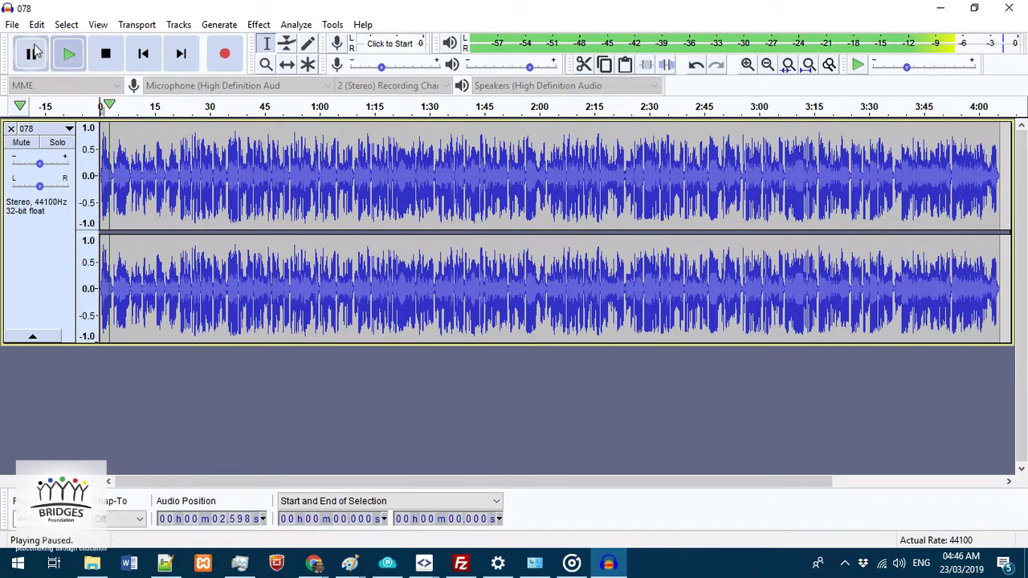
left_click(103, 53)
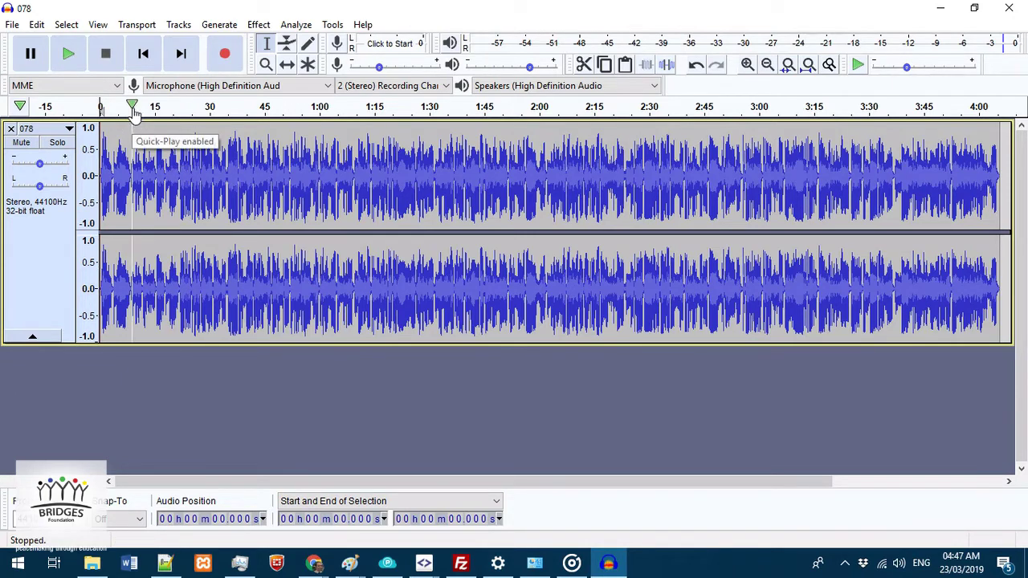
- Lower the system speaker volume to 14 and check it by playing and pausing the track
left_click(898, 566)
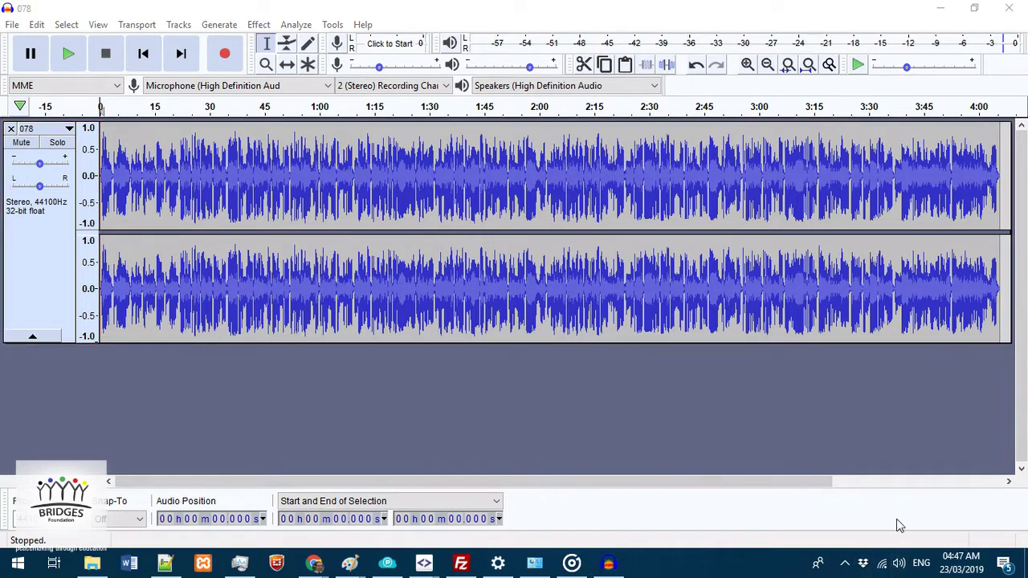
left_click_drag(929, 526, 826, 530)
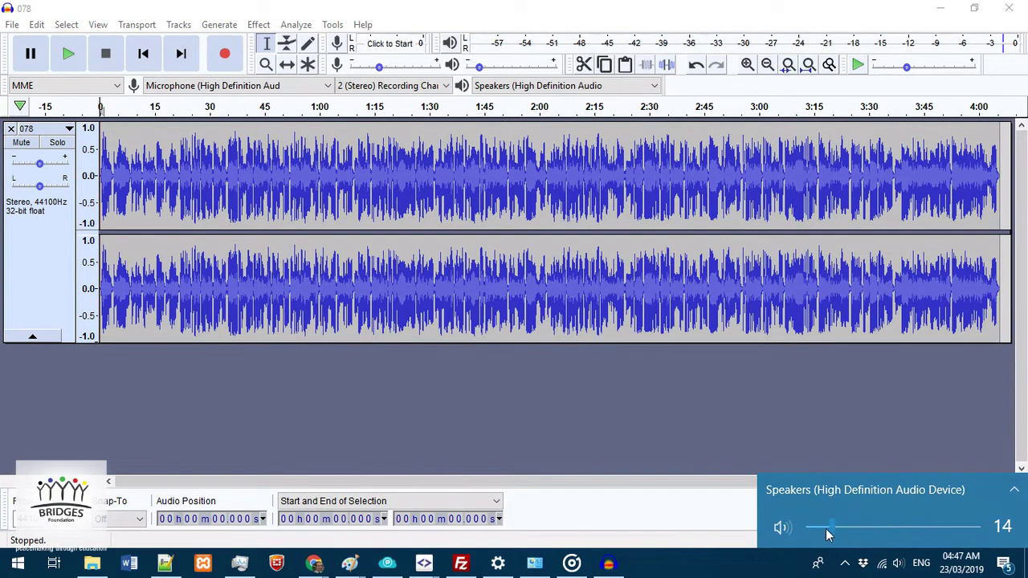
left_click(63, 58)
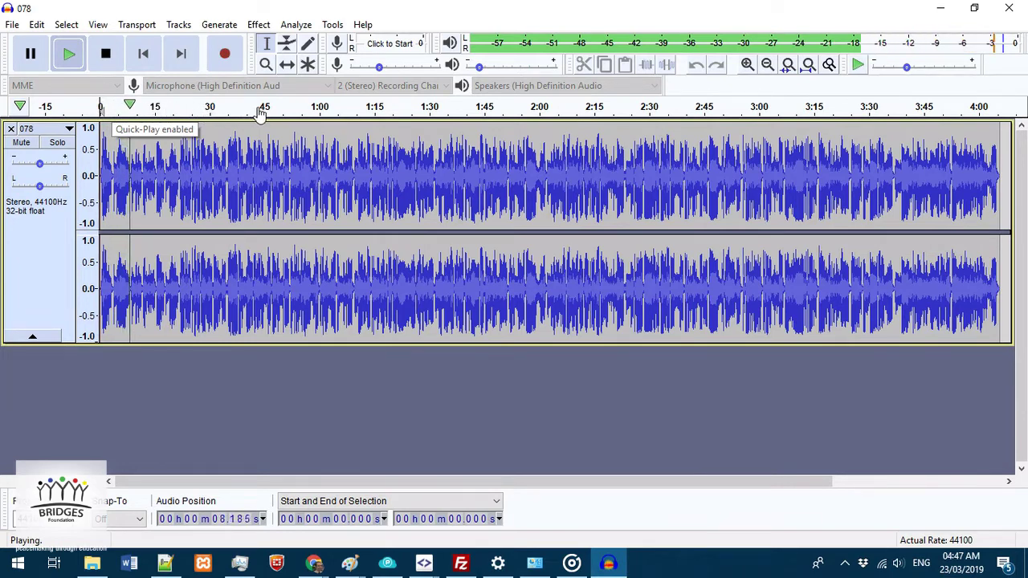
left_click(32, 54)
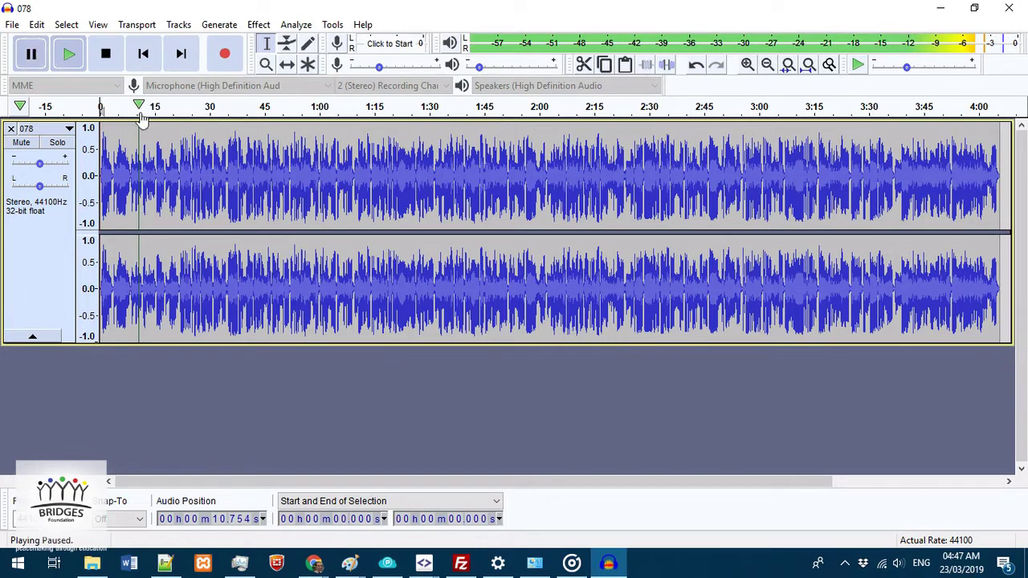
left_click(66, 53)
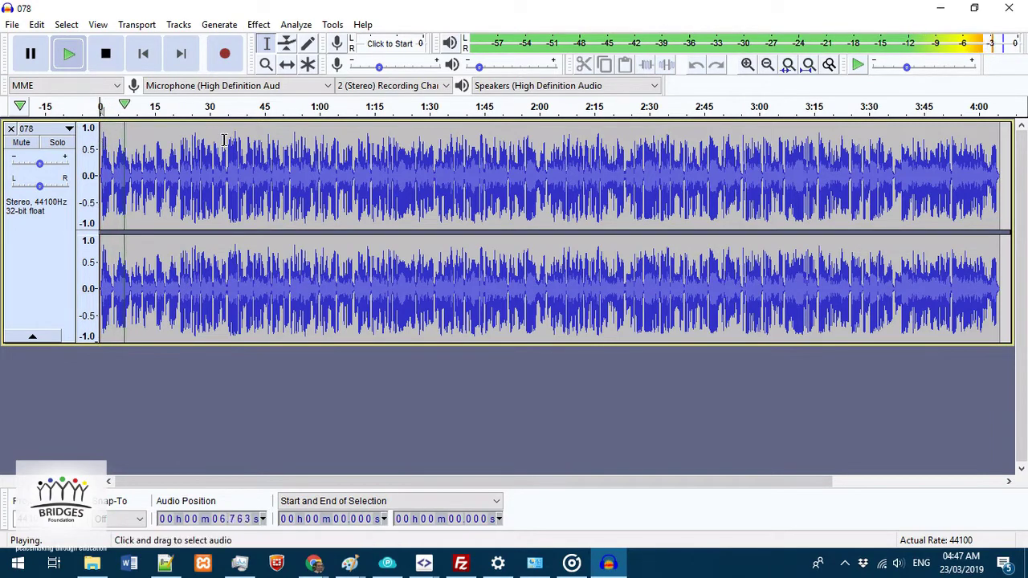
key("p")
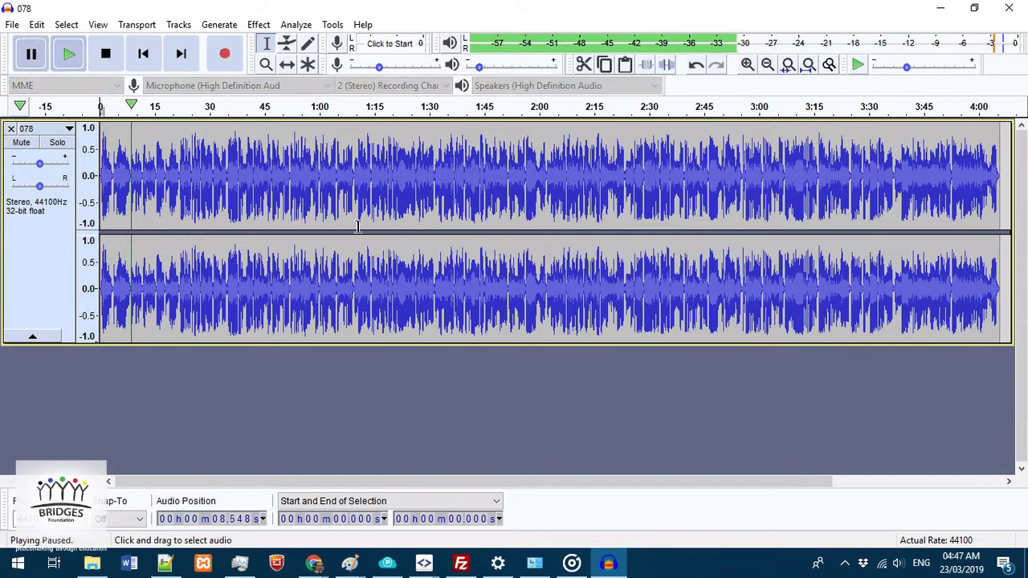
- Place the playback cursor at about 1:19 in the track and play from there twice, stopping playback each time
left_click(256, 158)
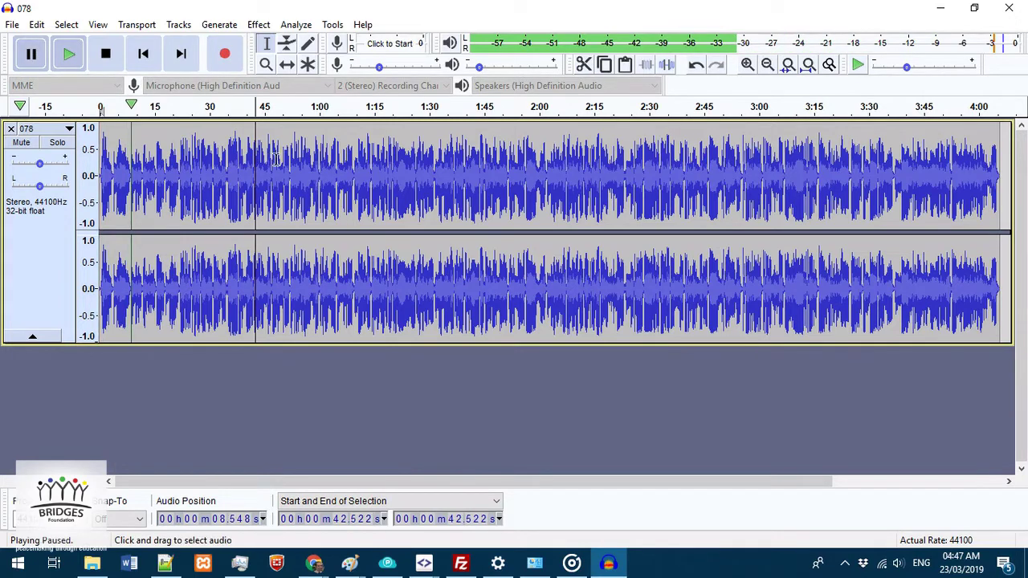
left_click(329, 165)
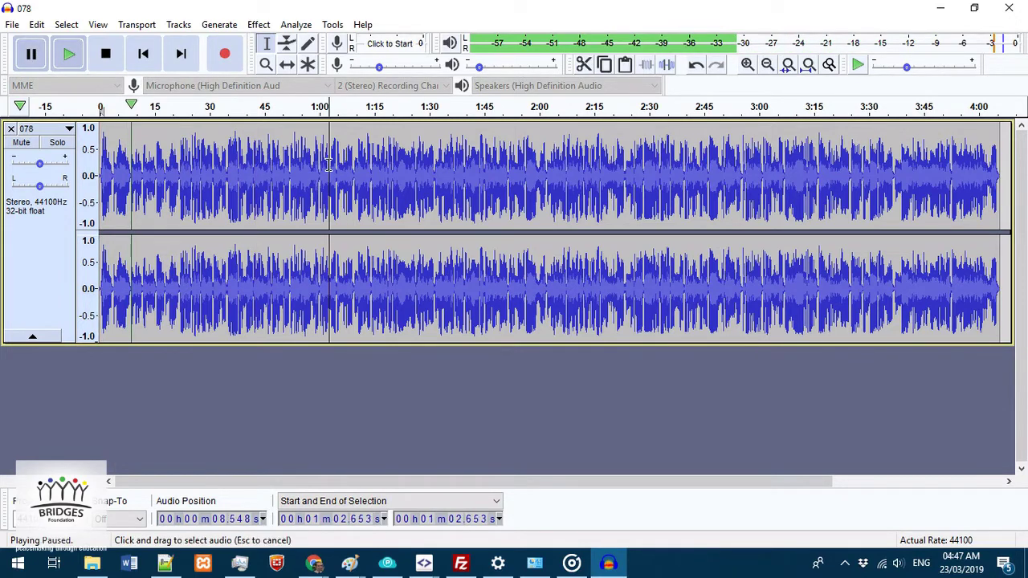
left_click(389, 164)
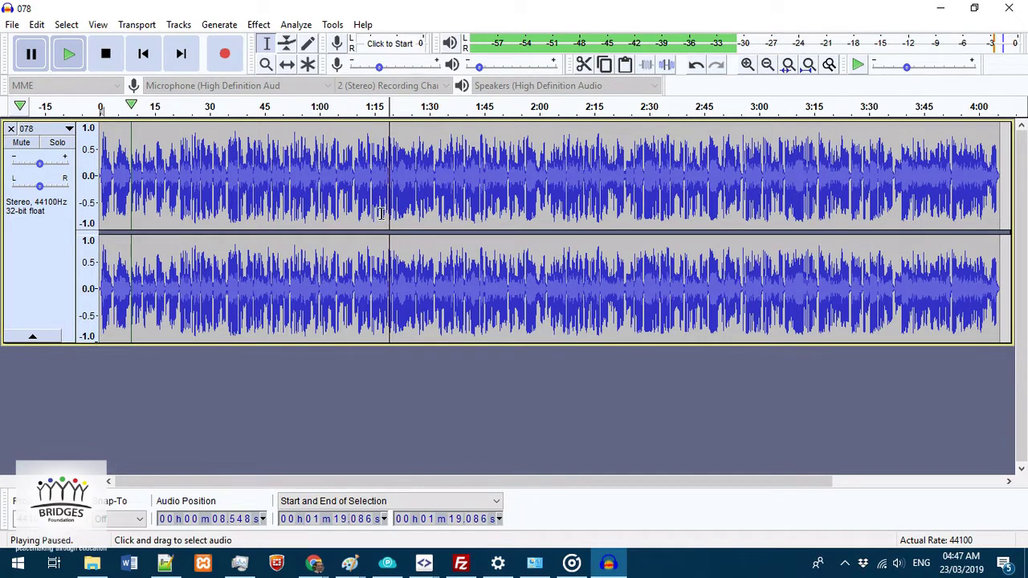
left_click(69, 62)
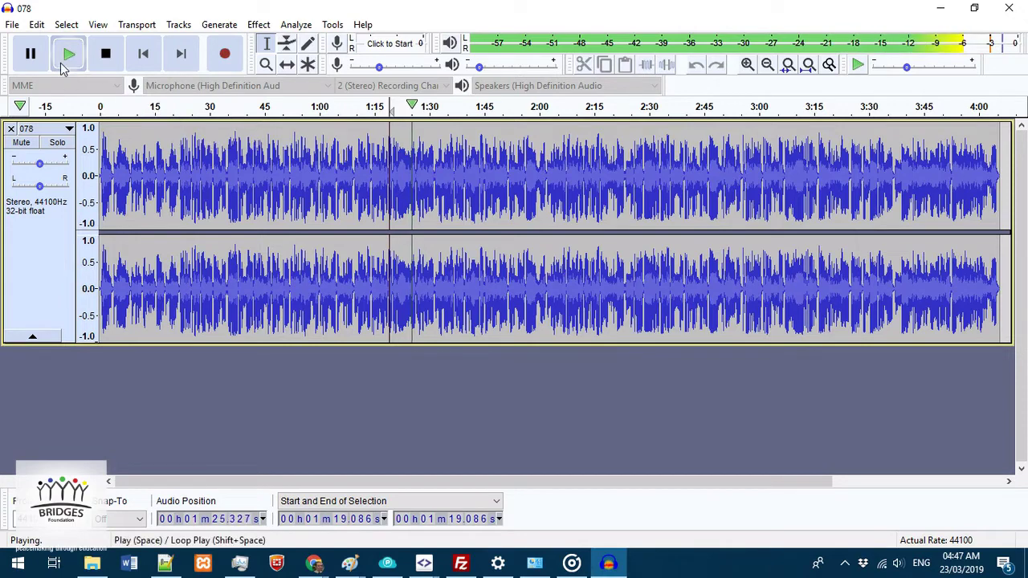
left_click(111, 62)
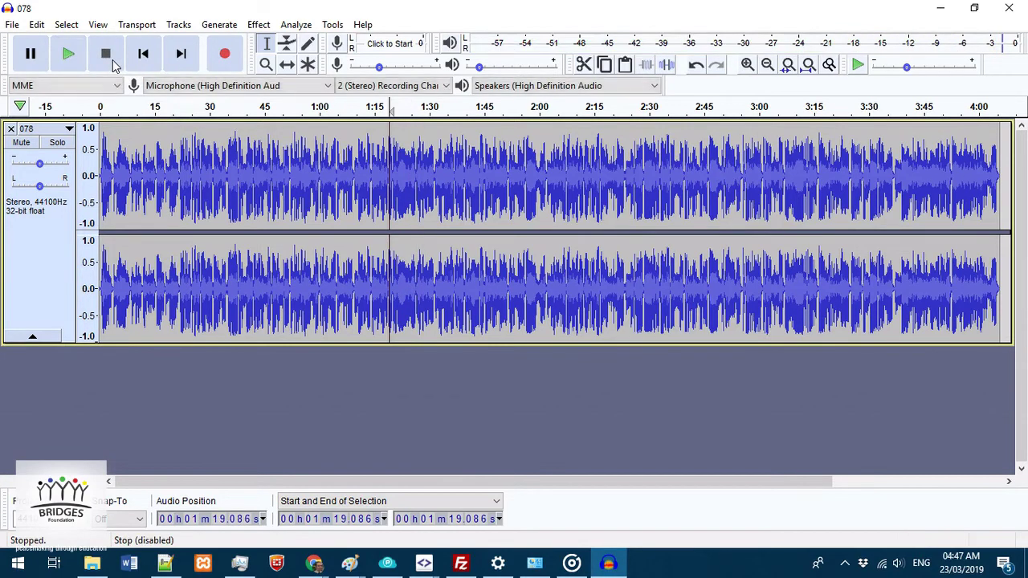
left_click(69, 56)
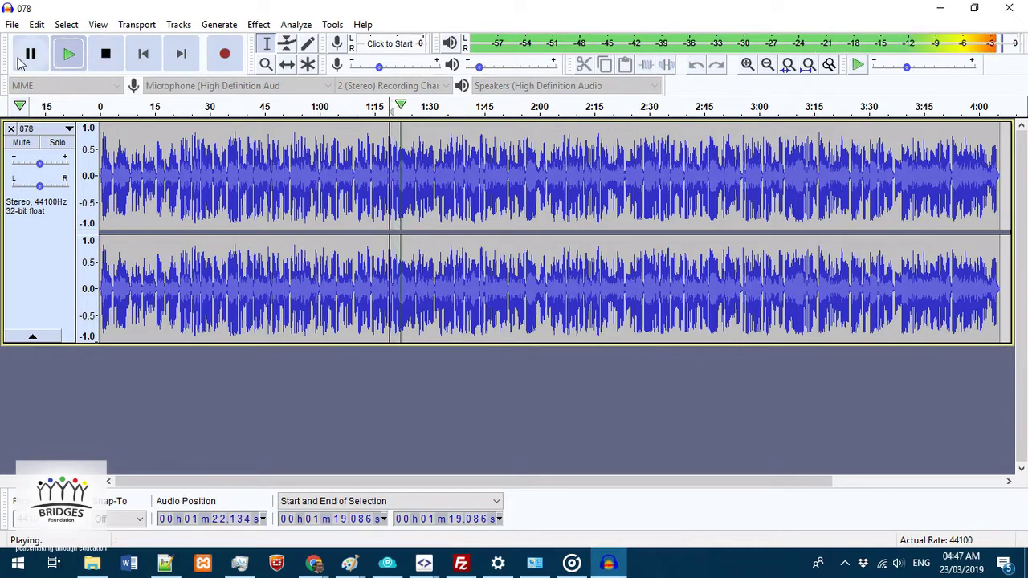
left_click(107, 54)
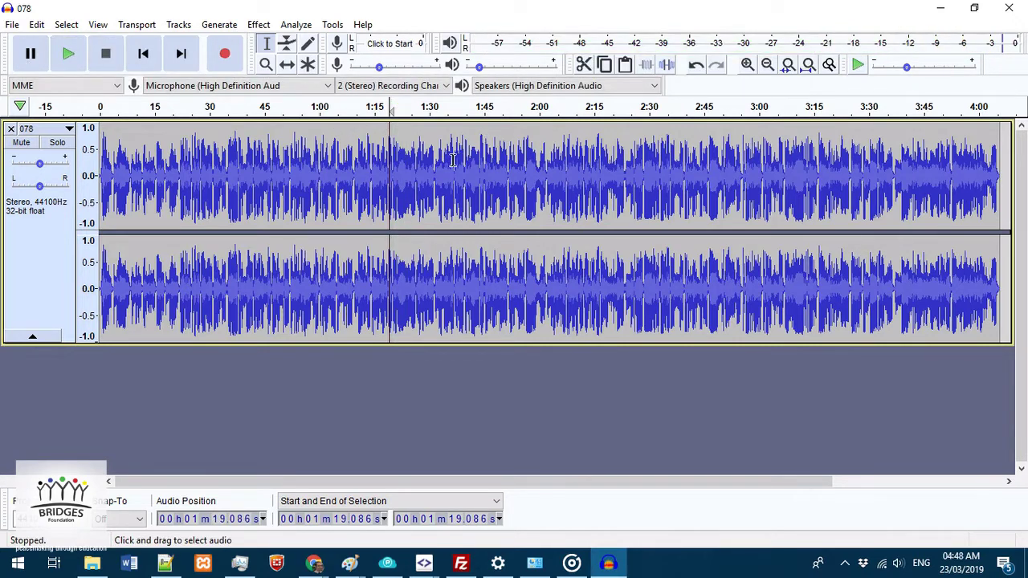
- Select the audio from about 1:37 to 2:12 and play that selection, pausing and stopping partway through
left_click_drag(452, 161, 584, 161)
left_click(66, 62)
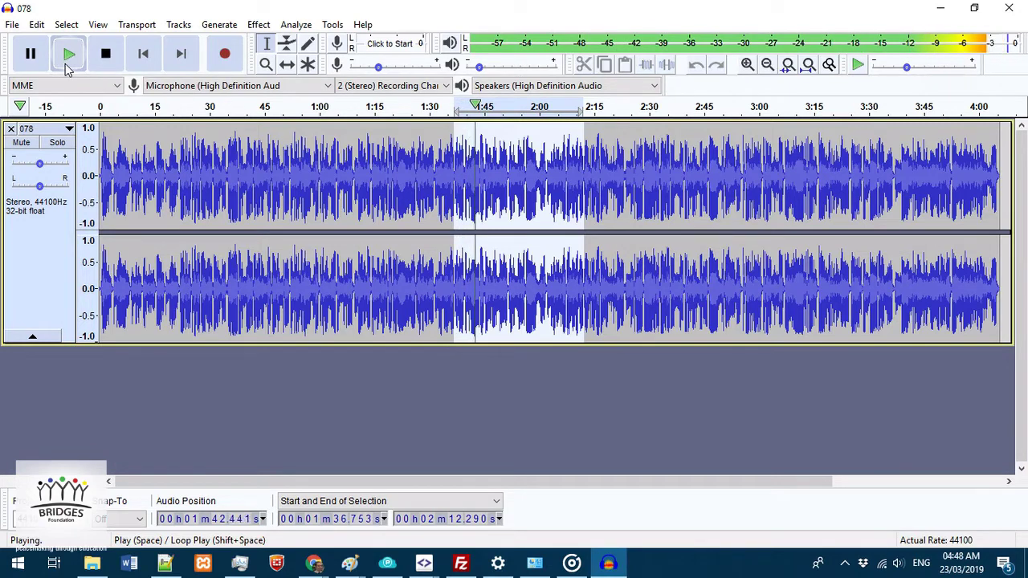
left_click(31, 53)
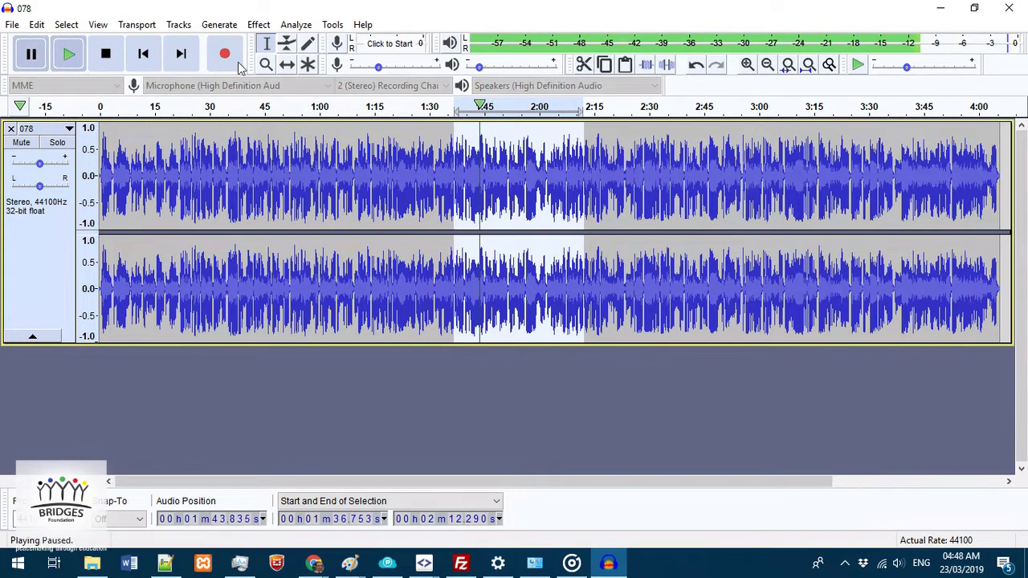
left_click(108, 58)
- Select a short stretch of audio just before the 1:00 mark and play only that portion
double_click(315, 165)
left_click_drag(285, 169, 309, 169)
left_click(69, 54)
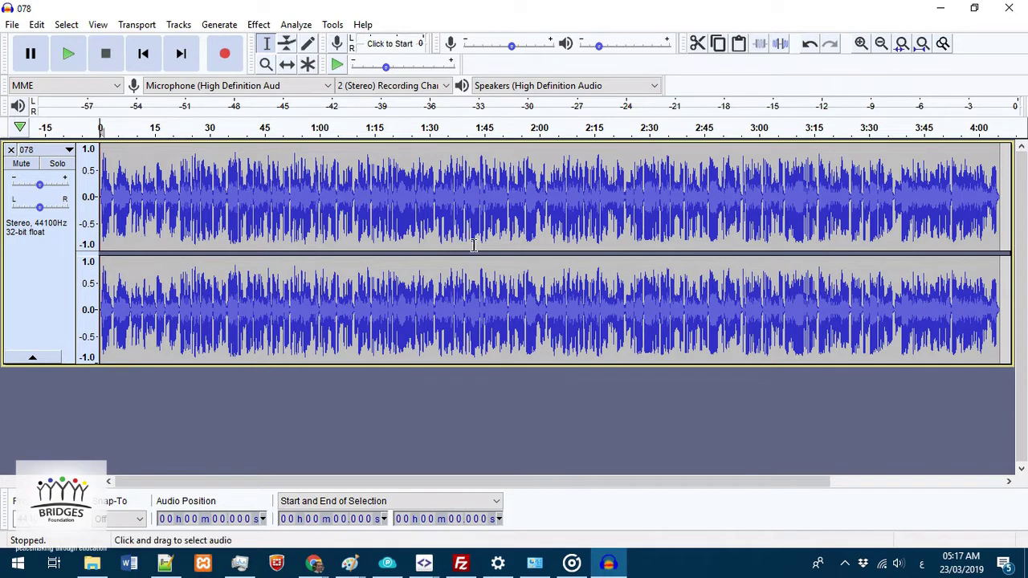
- Try to run Silence Finder with no audio selected and dismiss the notice
left_click(297, 25)
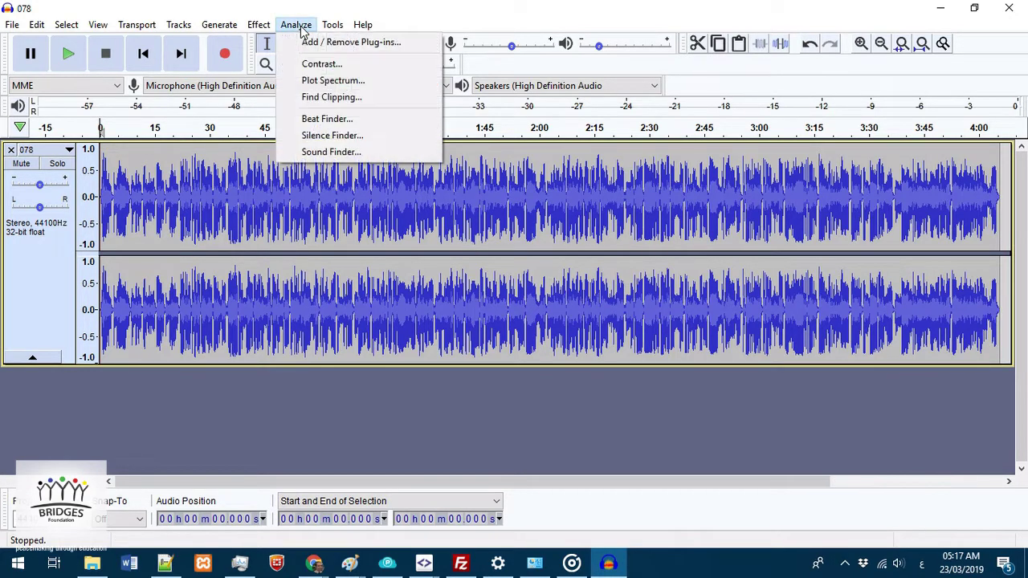
left_click(359, 138)
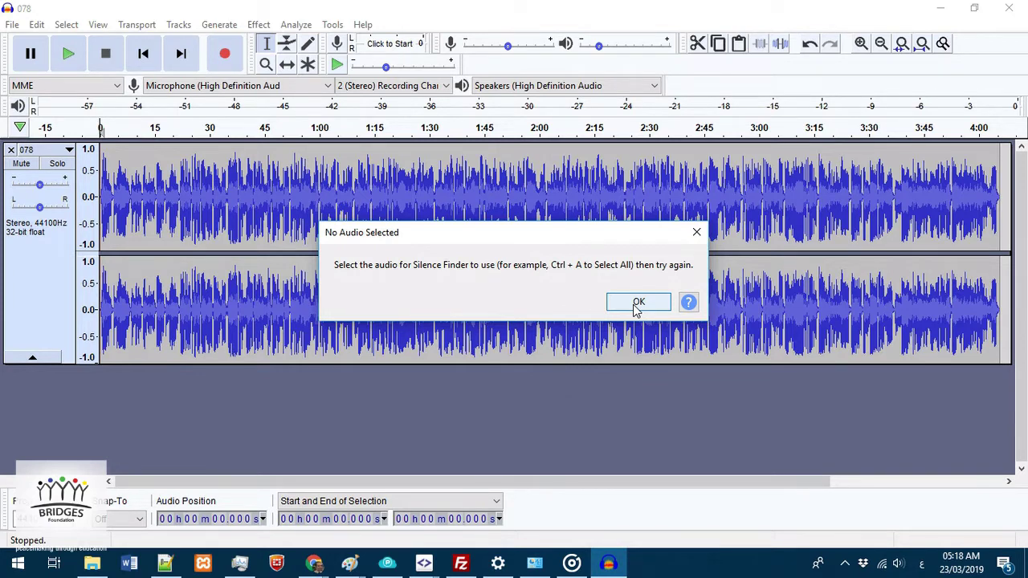
left_click(637, 304)
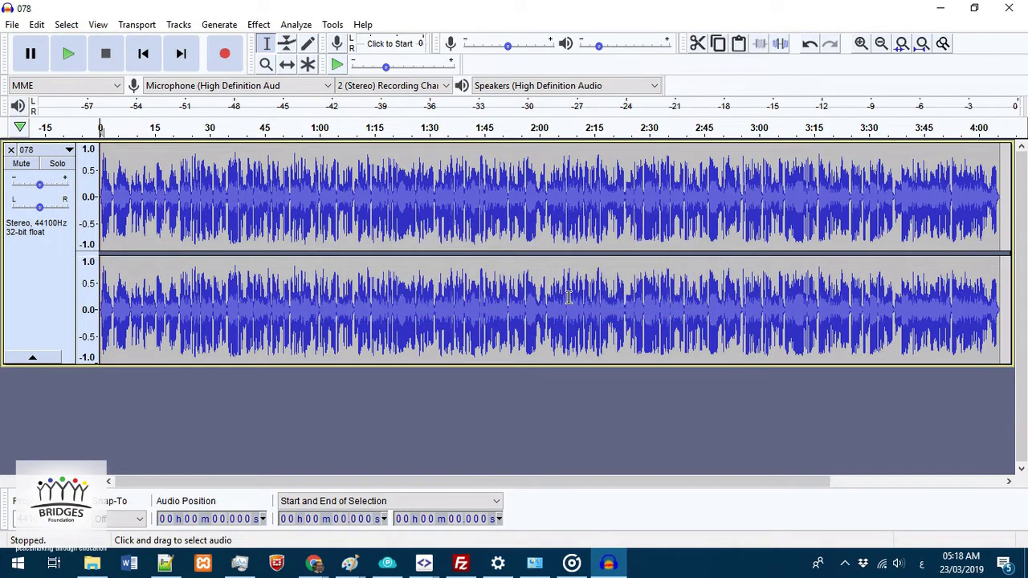
- Select all the audio in the 078 track
scroll(568, 297, "down", 4, "ctrl")
scroll(568, 297, "up", 3, "ctrl")
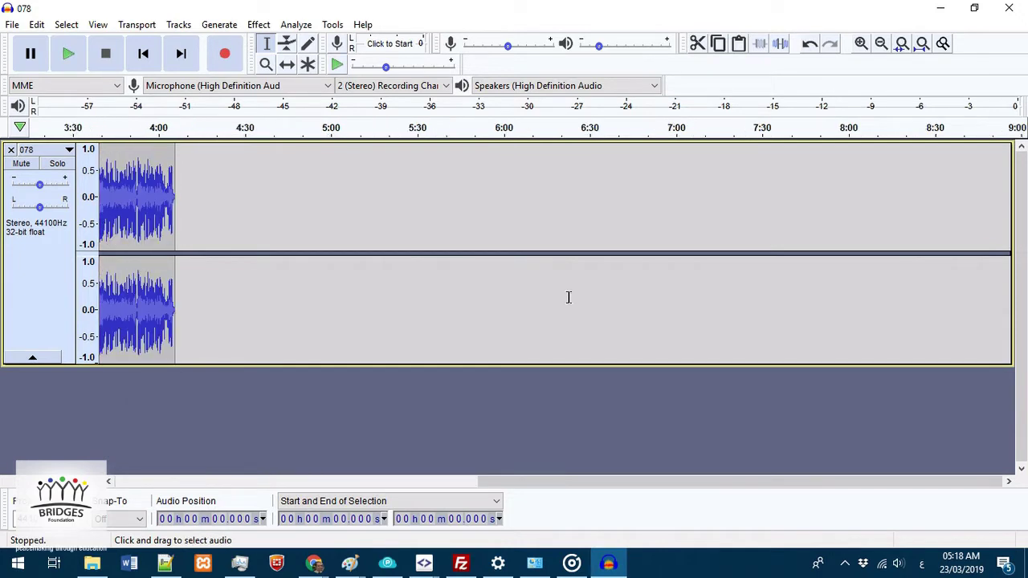
scroll(568, 297, "up", 3, "ctrl")
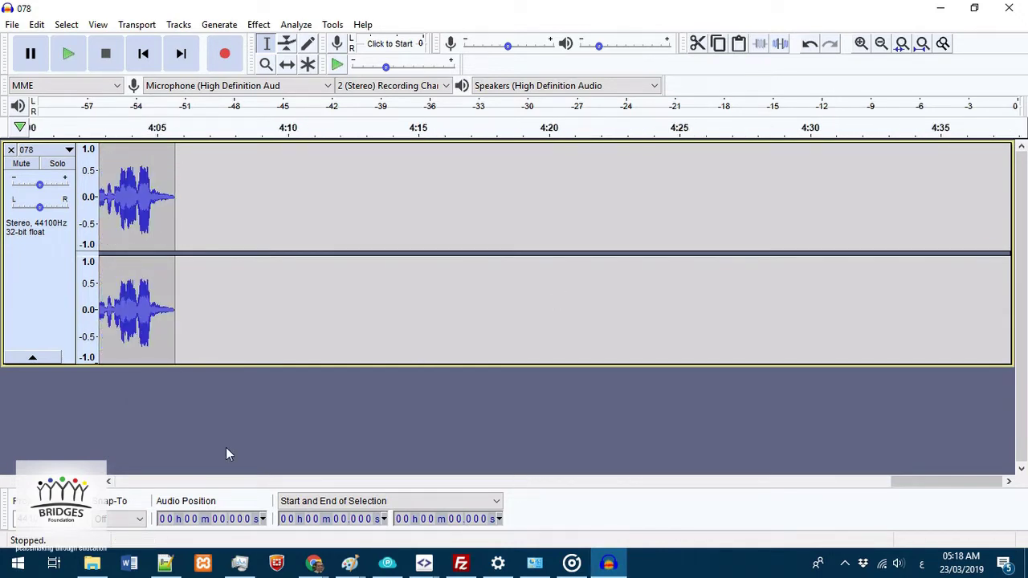
left_click_drag(114, 480, 110, 478)
scroll(686, 273, "down", 5, "ctrl")
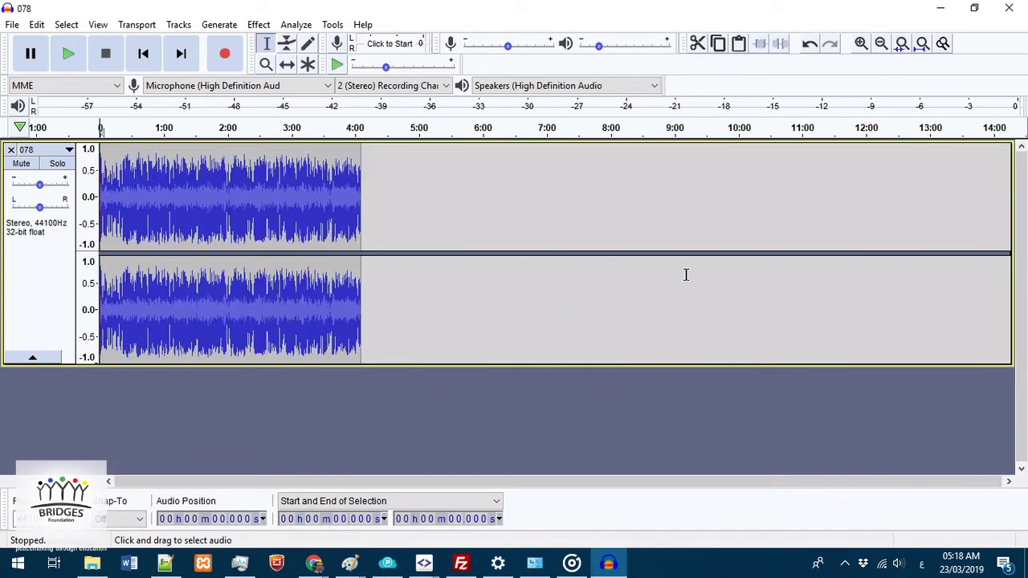
left_click(66, 211)
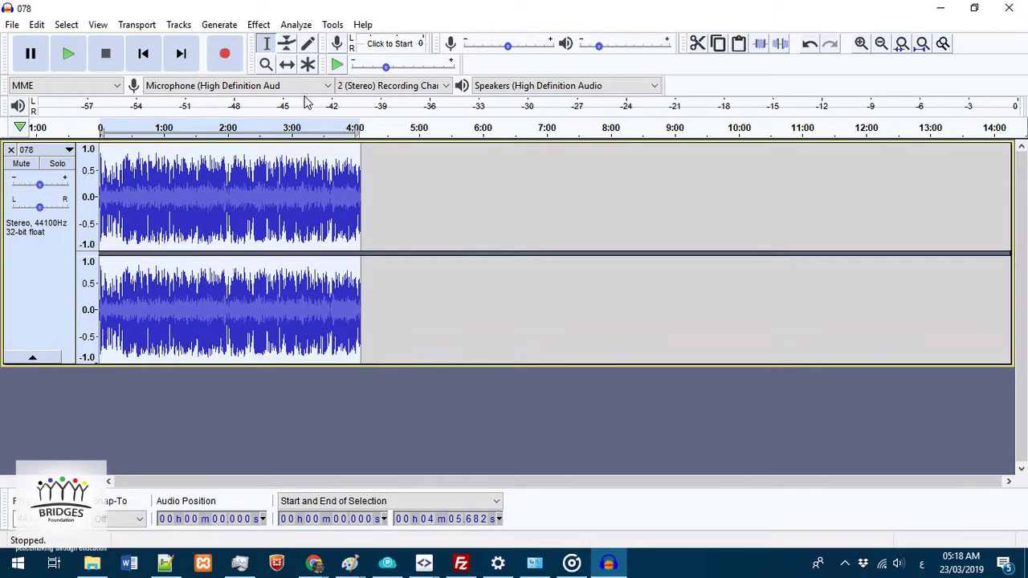
- Set Silence Finder's level to 27 dB, minimum duration to 1.370 seconds and label placement to 0, and close it without running it
left_click(302, 29)
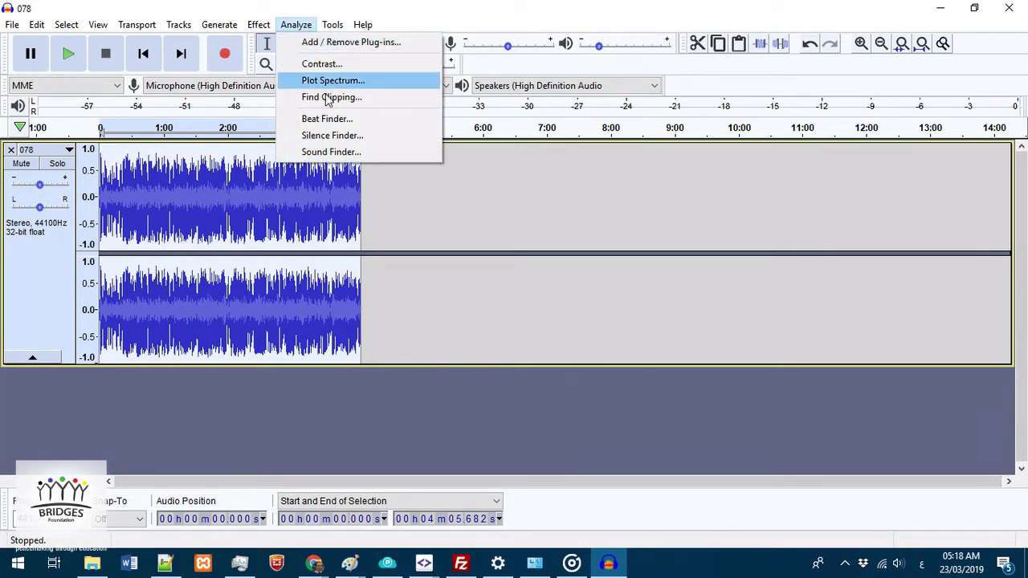
left_click(382, 136)
left_click(608, 241)
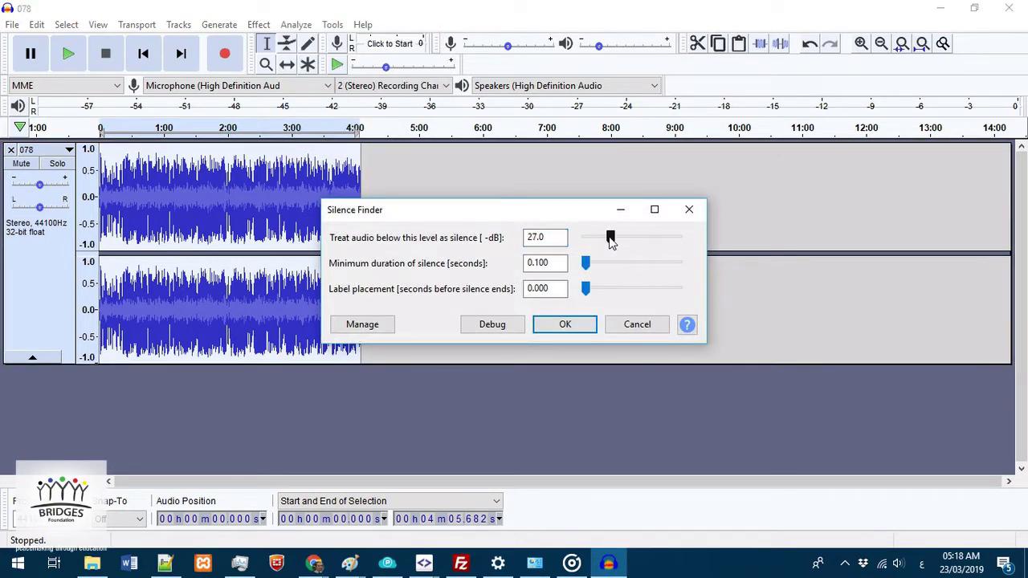
left_click_drag(586, 263, 604, 289)
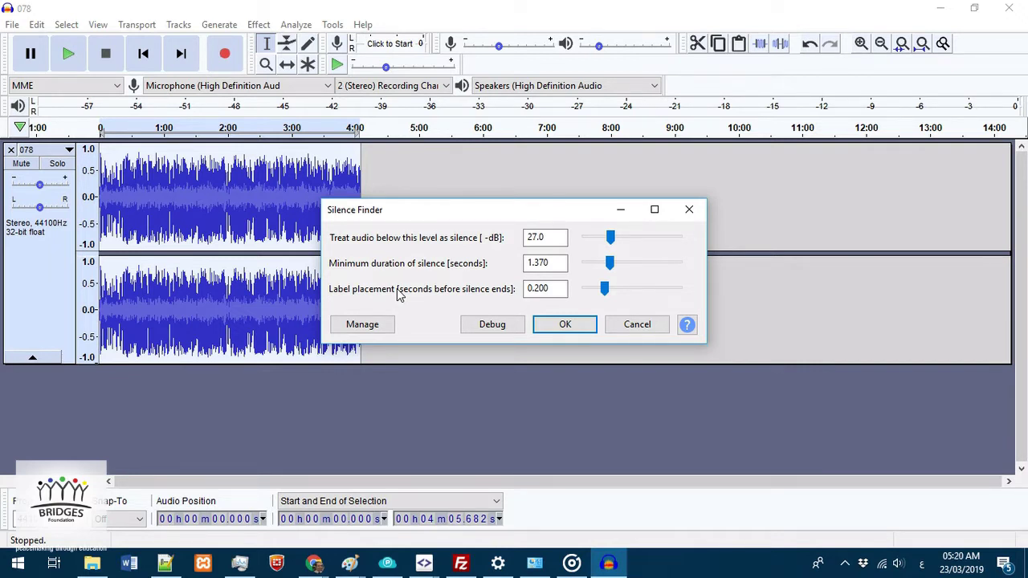
double_click(559, 287)
type("0")
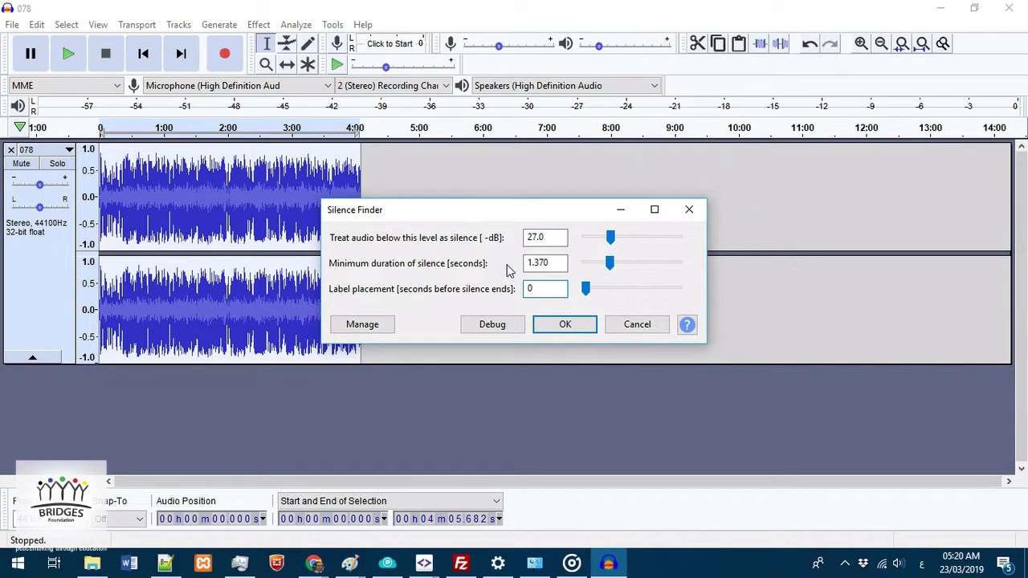
left_click(689, 209)
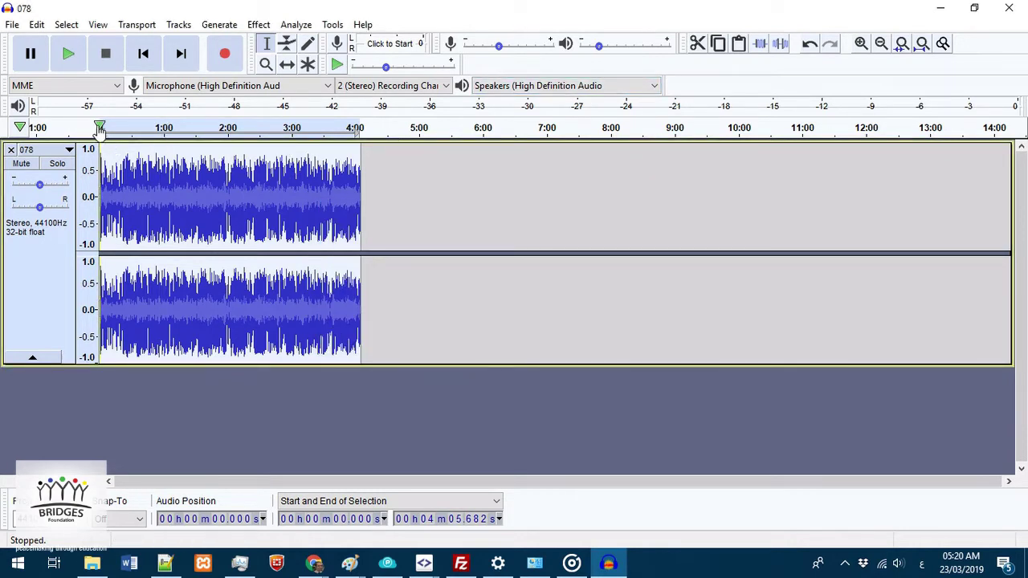
- Play the selected track for over a minute, stop it, and examine the quiet gaps in the waveform up close
left_click(69, 53)
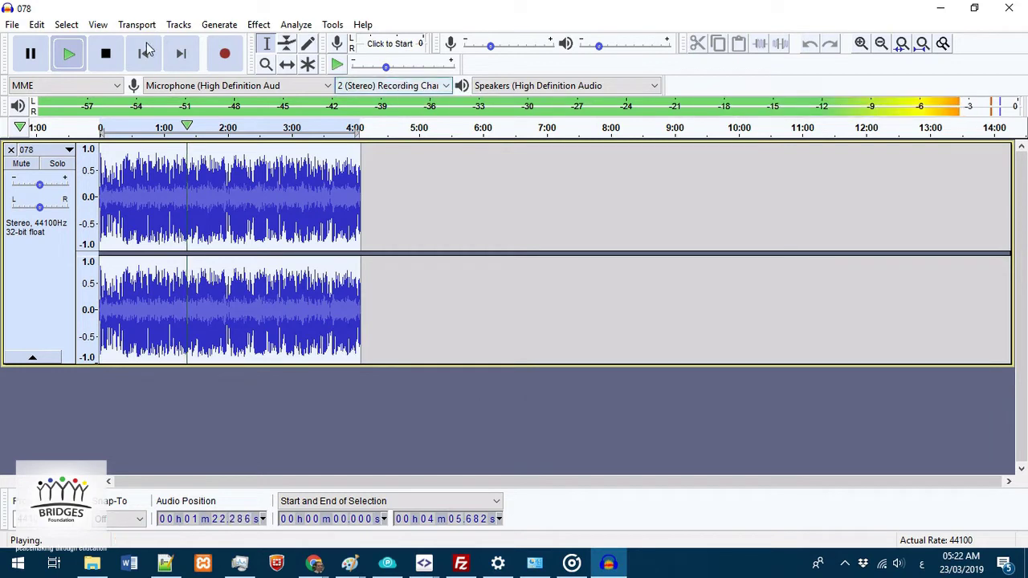
left_click(101, 58)
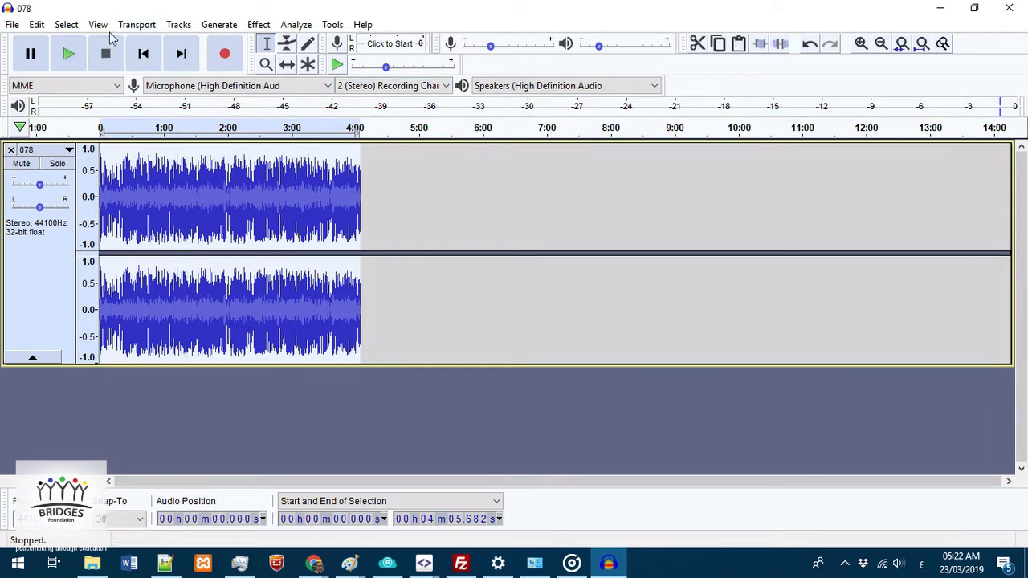
scroll(333, 301, "up", 5)
scroll(335, 304, "up", 1)
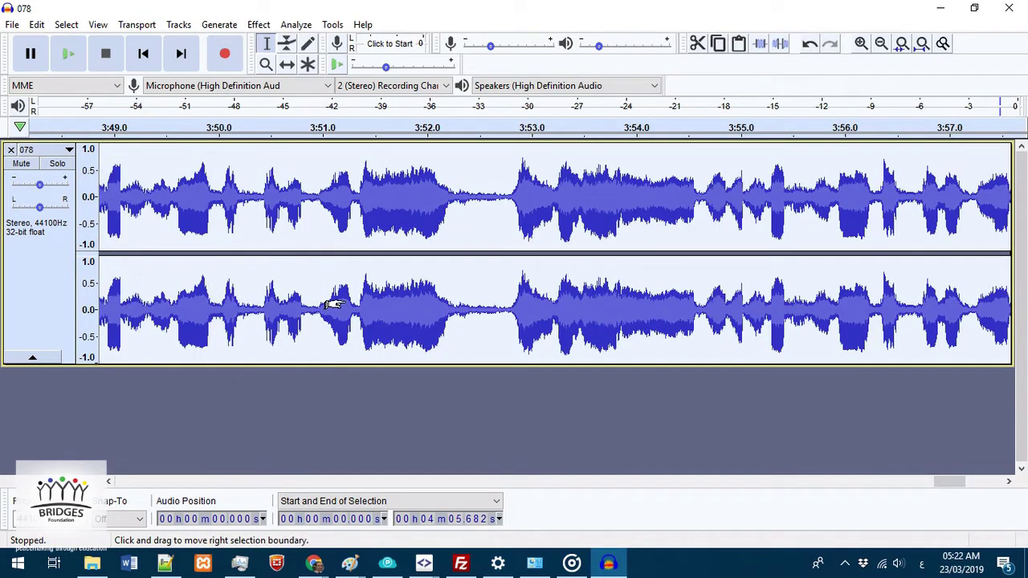
scroll(335, 305, "down", 1)
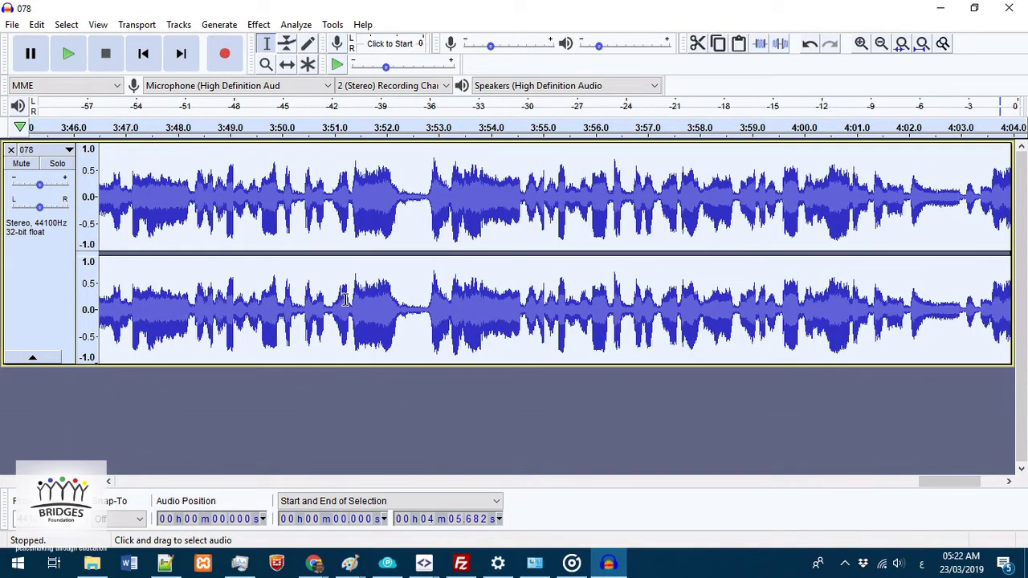
scroll(345, 301, "down", 1)
scroll(345, 301, "up", 1)
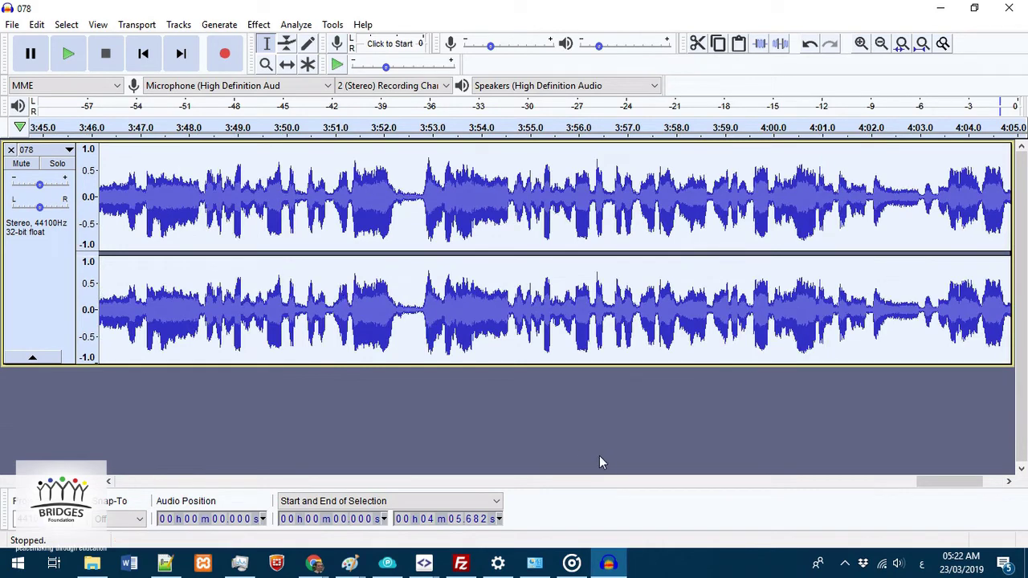
left_click_drag(950, 482, 179, 450)
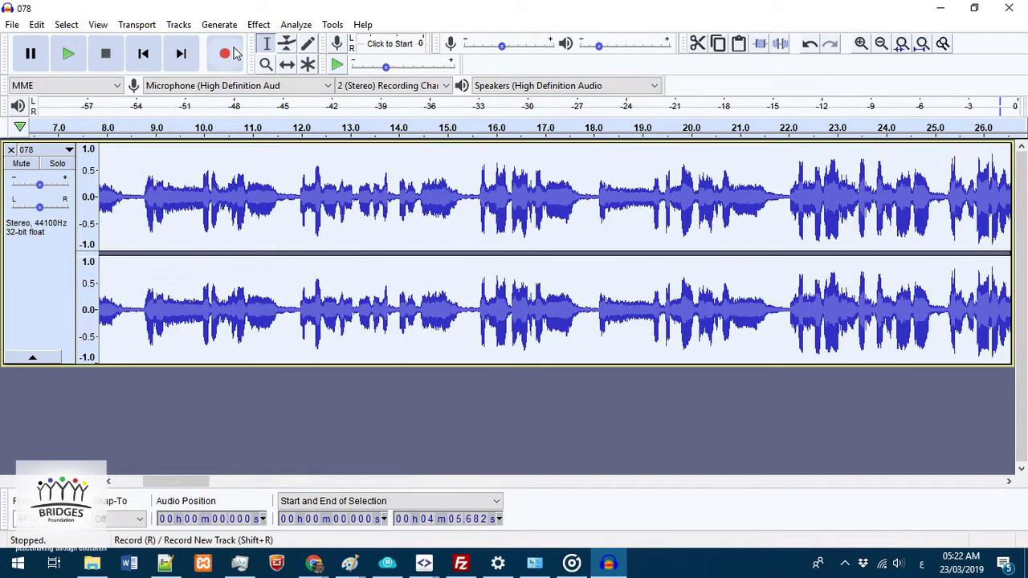
- Run Silence Finder on the whole track with level 18 dB, minimum silence 0.300 seconds and label placement 0
left_click(295, 24)
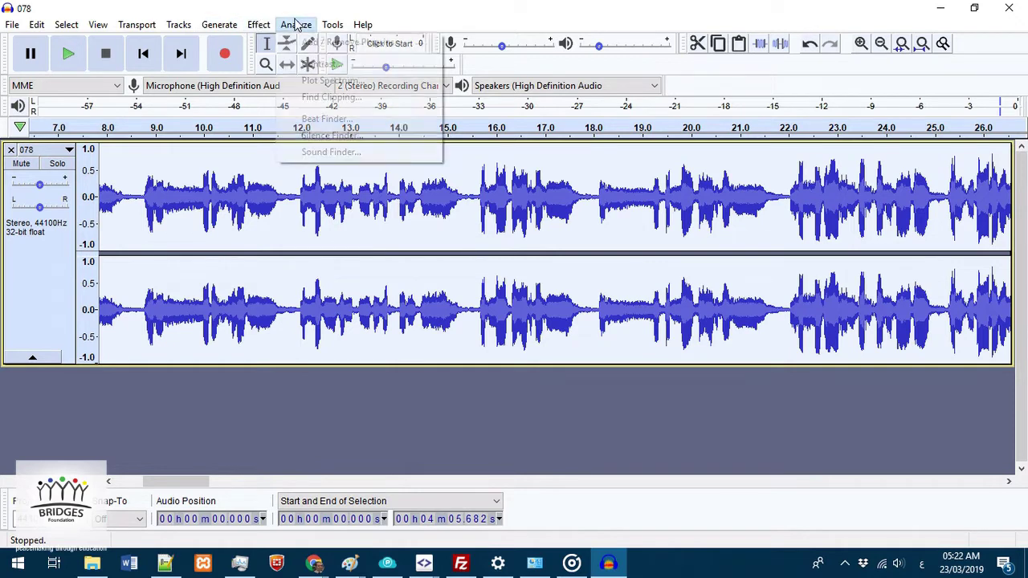
left_click(363, 137)
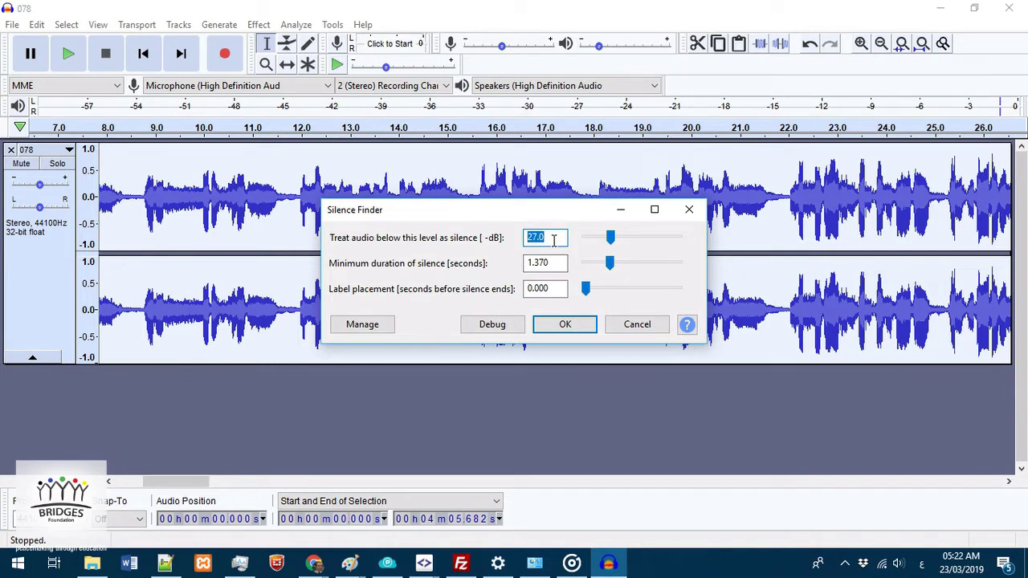
type("18")
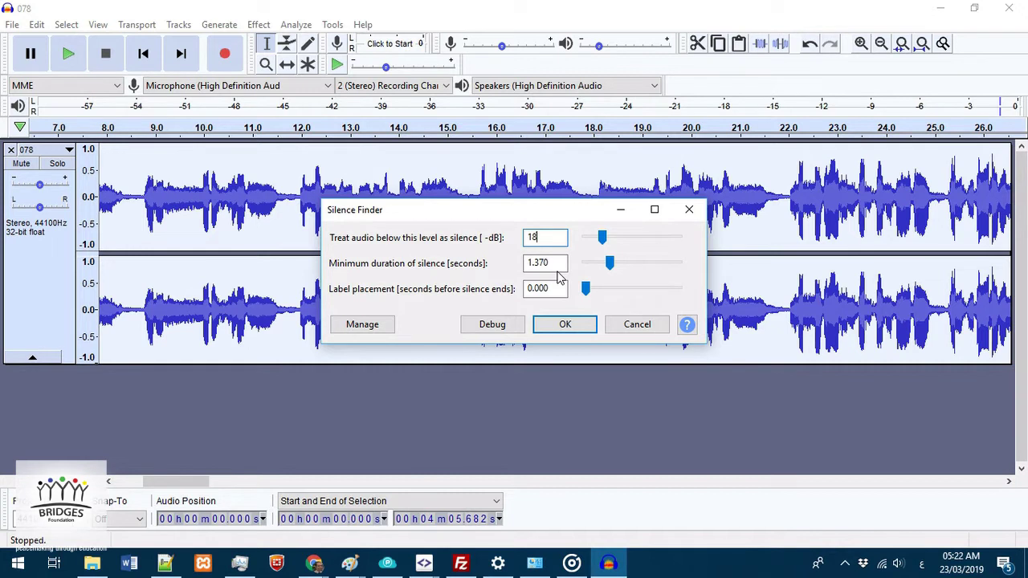
left_click_drag(564, 262, 522, 262)
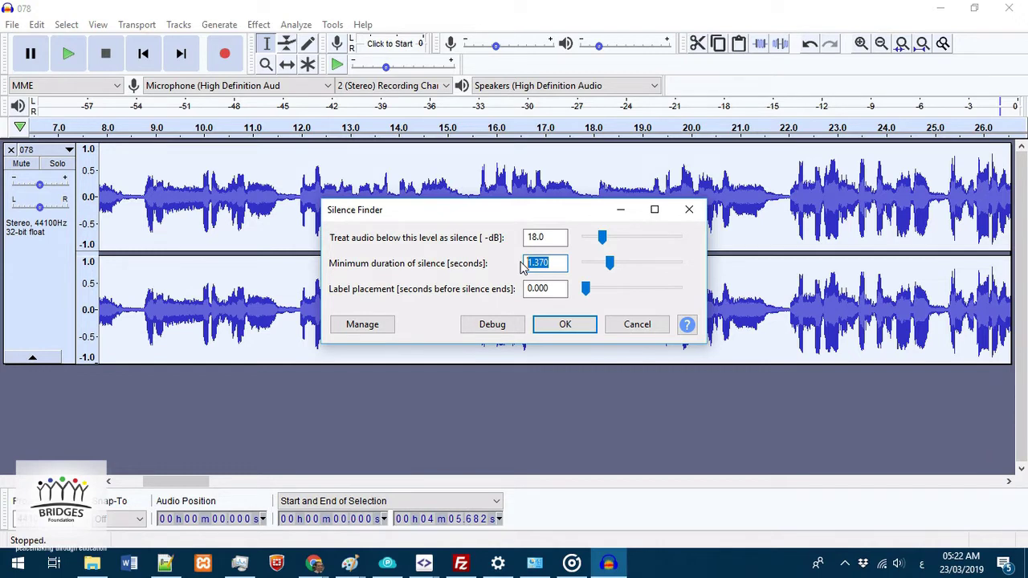
left_click_drag(585, 217, 552, 179)
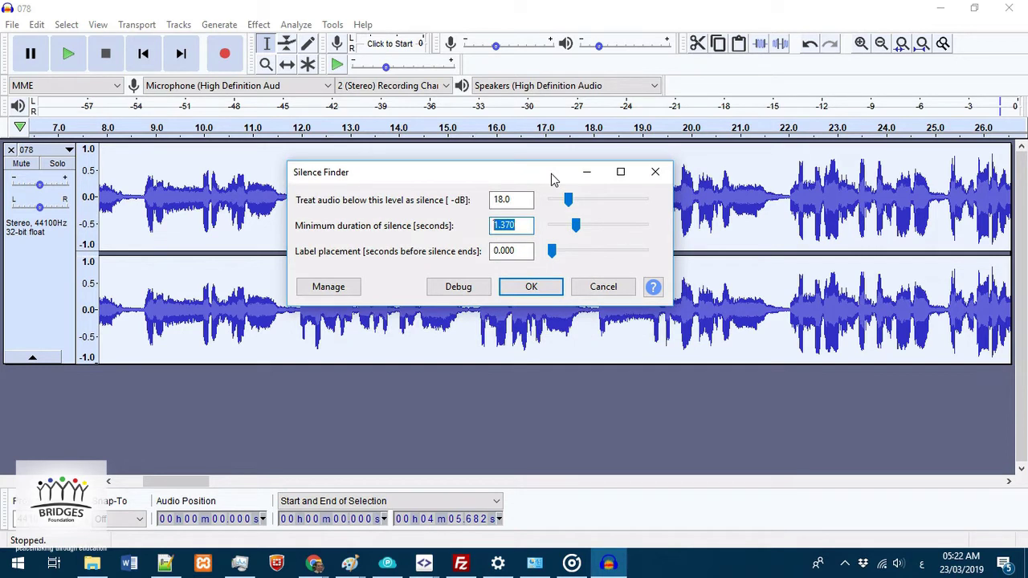
type("3")
left_click(521, 199)
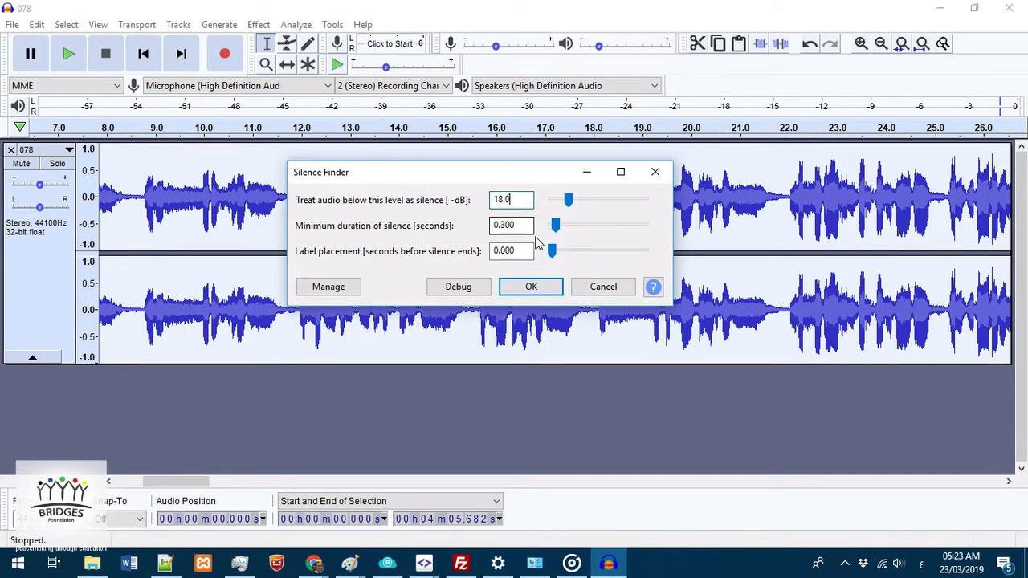
left_click(533, 288)
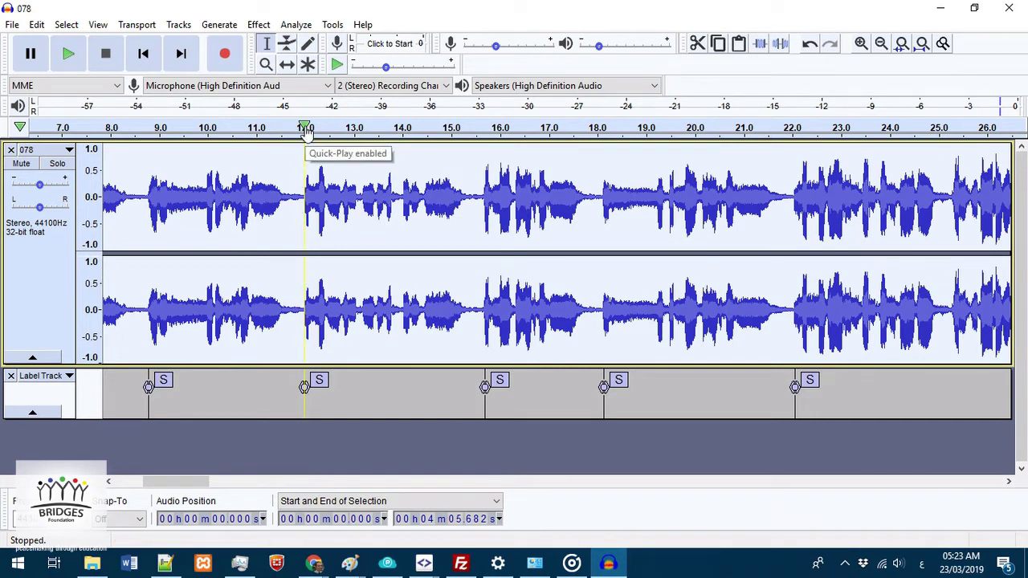
- Play the recitation from the silence label at about 12 seconds and stop it near the next label
left_click(305, 129)
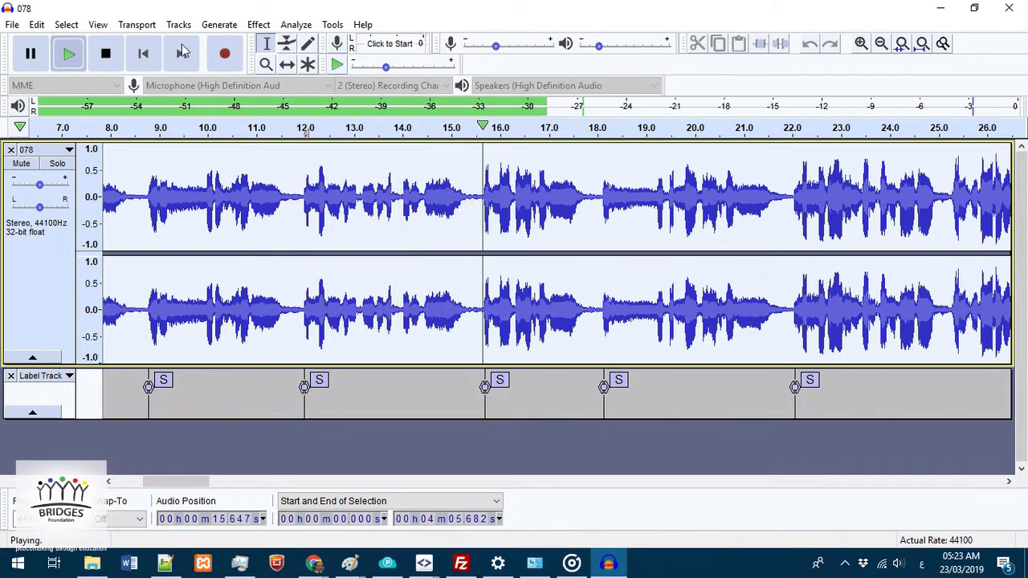
left_click(103, 60)
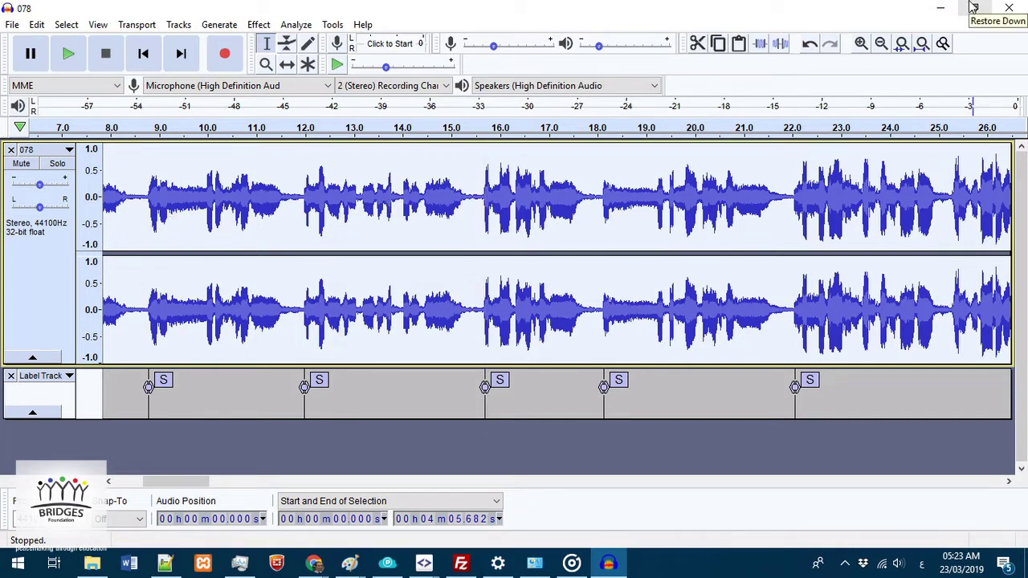
- Bring up The Noble Qur'an page in Chrome and arrange its window beside a reduced Audacity window
mouse_move(313, 562)
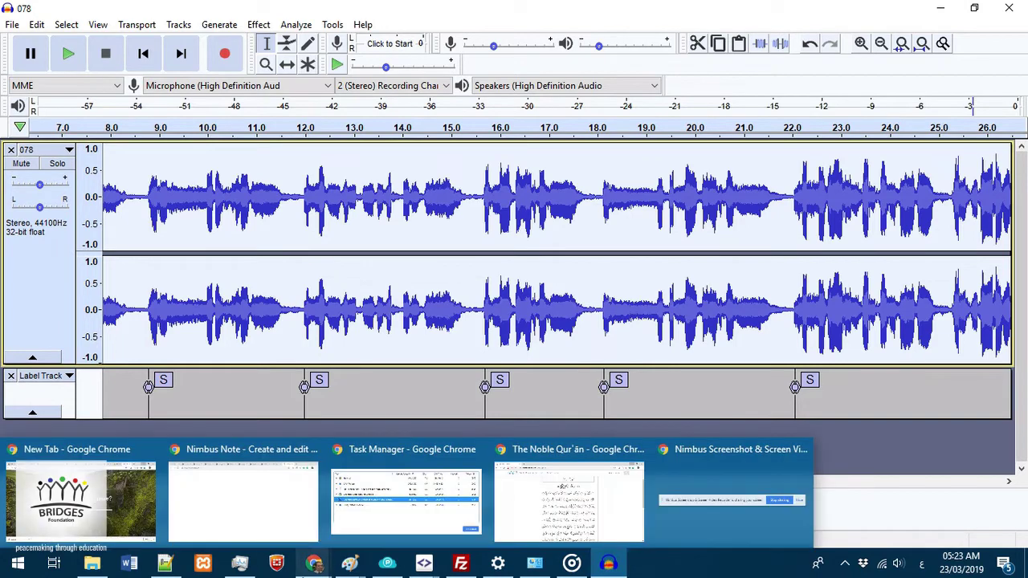
left_click(584, 499)
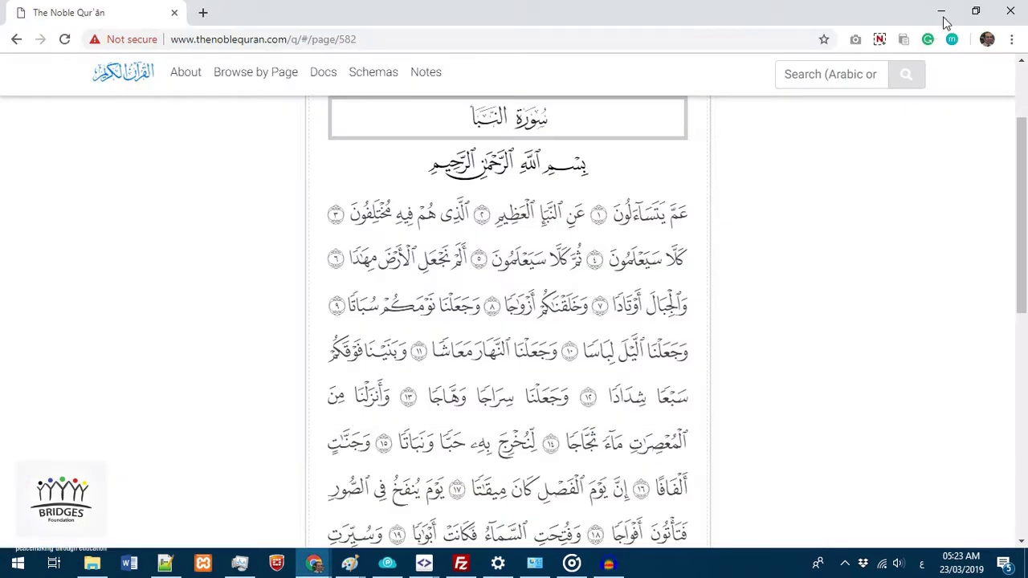
left_click(974, 12)
left_click_drag(959, 31, 931, 26)
left_click(637, 16)
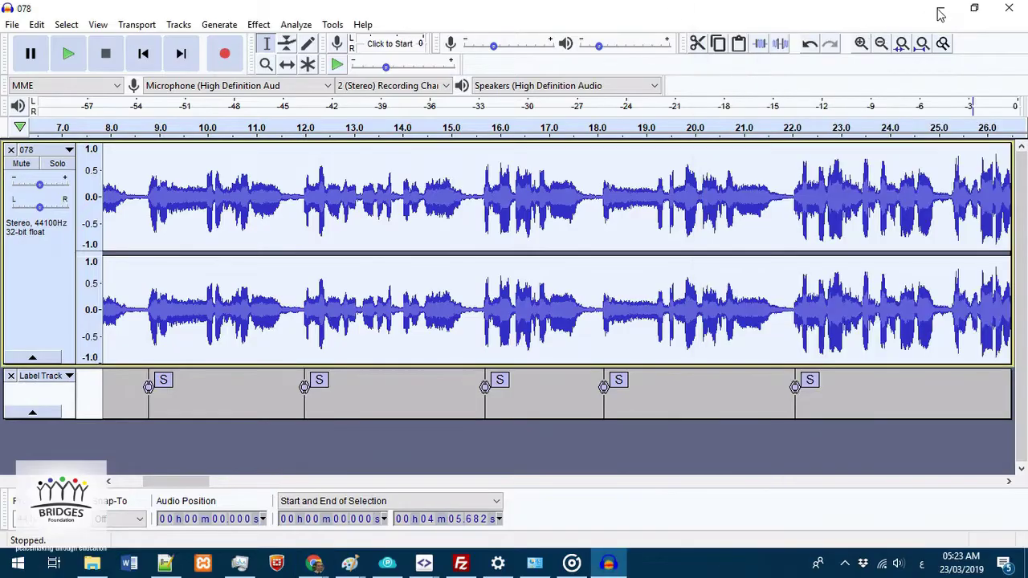
left_click(974, 8)
left_click_drag(771, 24, 601, 37)
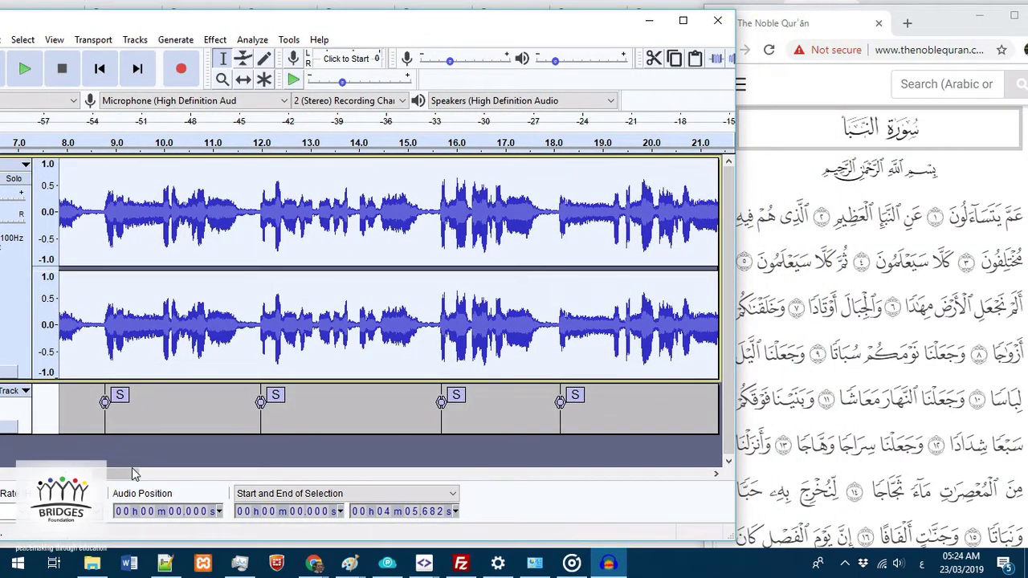
- Fine-tune the side-by-side placement of the Audacity and Chrome windows and play the track from its beginning
left_click_drag(120, 474, 100, 474)
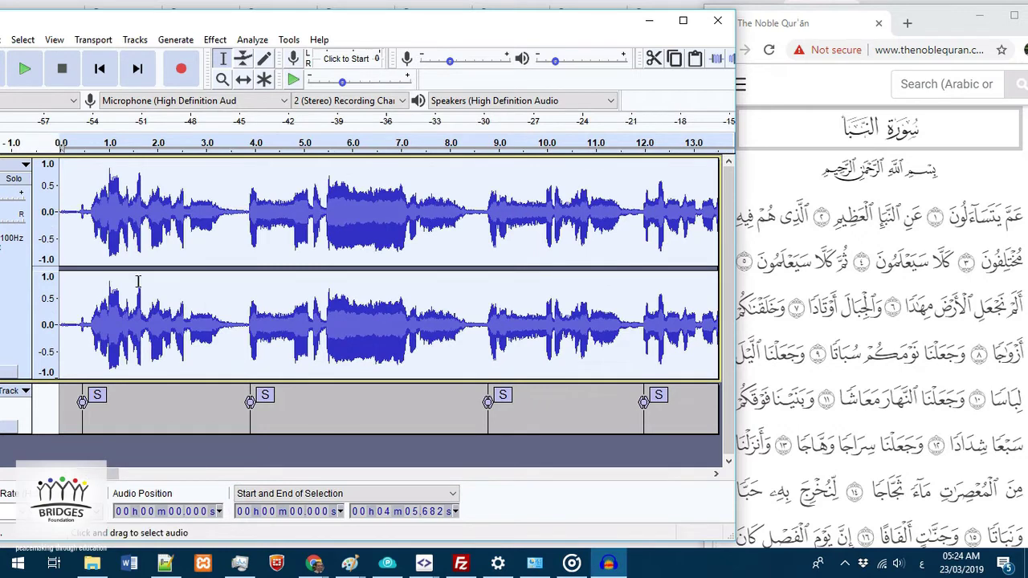
mouse_move(74, 26)
left_mouse_down()
mouse_move(94, 27)
mouse_move(81, 28)
left_mouse_up()
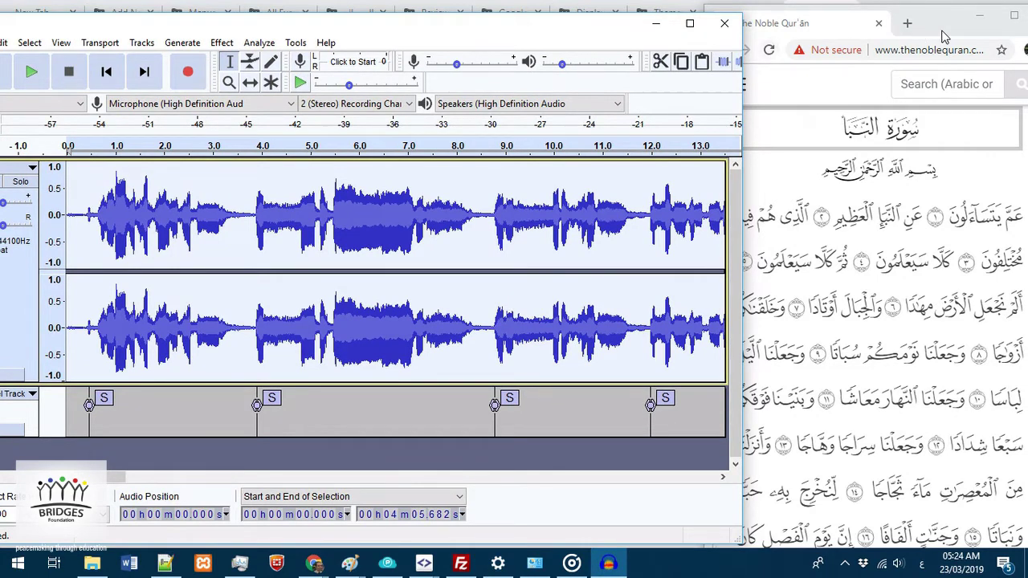
left_click_drag(942, 30, 955, 29)
mouse_move(610, 33)
left_mouse_down()
mouse_move(626, 30)
mouse_move(608, 32)
mouse_move(619, 37)
left_mouse_up()
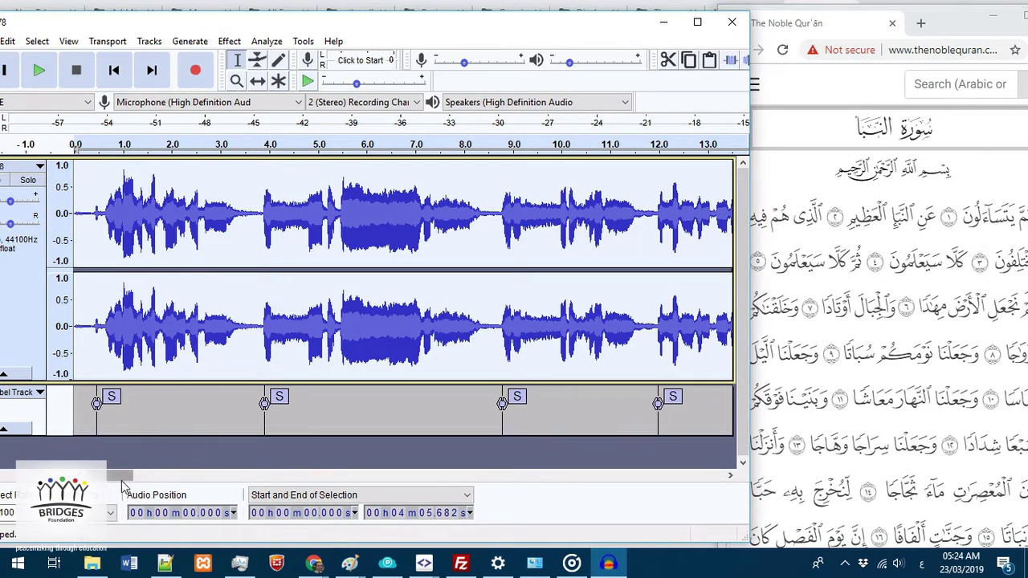
left_click(37, 70)
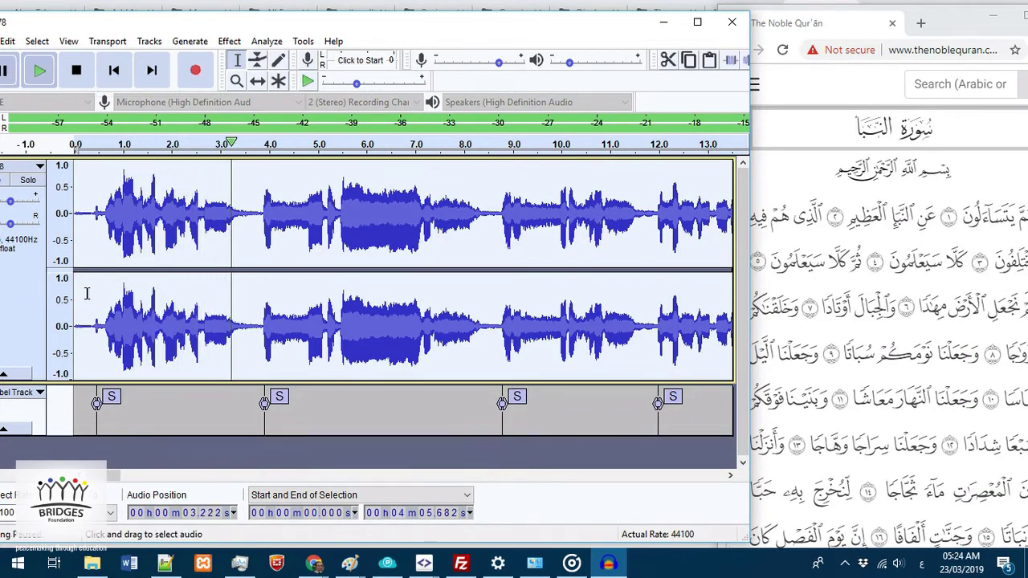
- Place the cursor at the first silence label, at 0.460 seconds, and raise the system speaker volume to 44
left_click(94, 340)
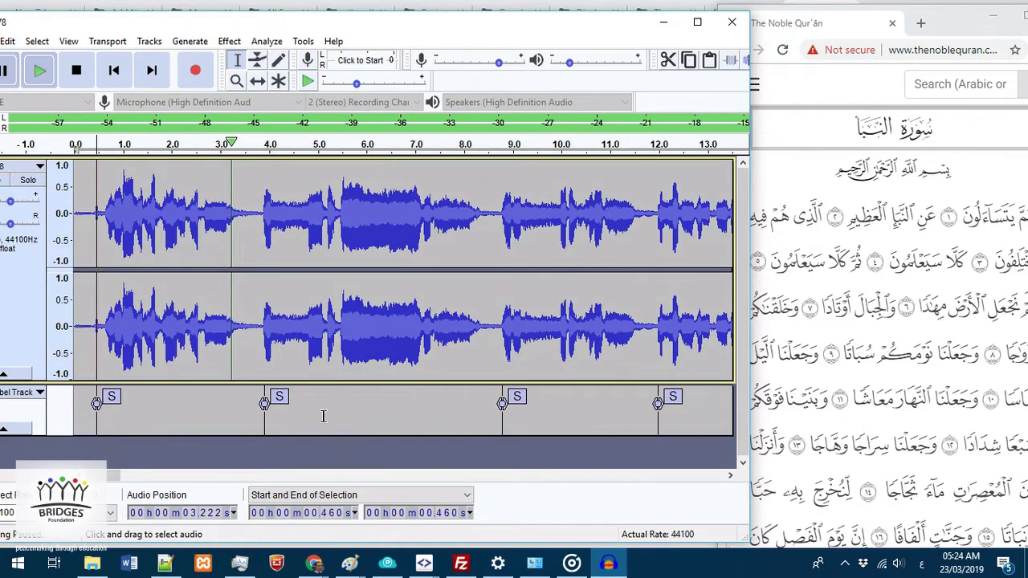
left_click(895, 538)
left_click(897, 564)
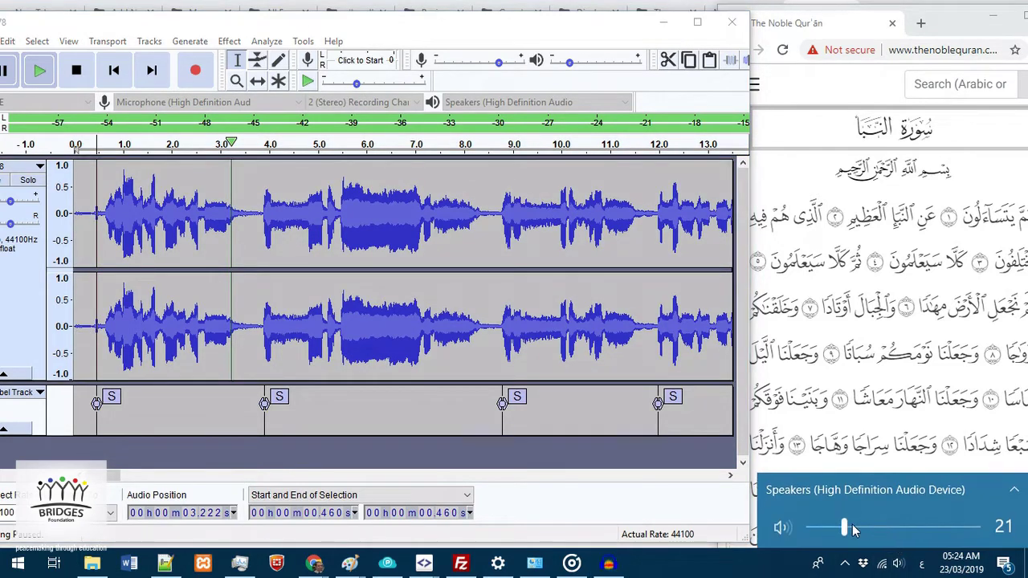
left_click_drag(850, 527, 883, 527)
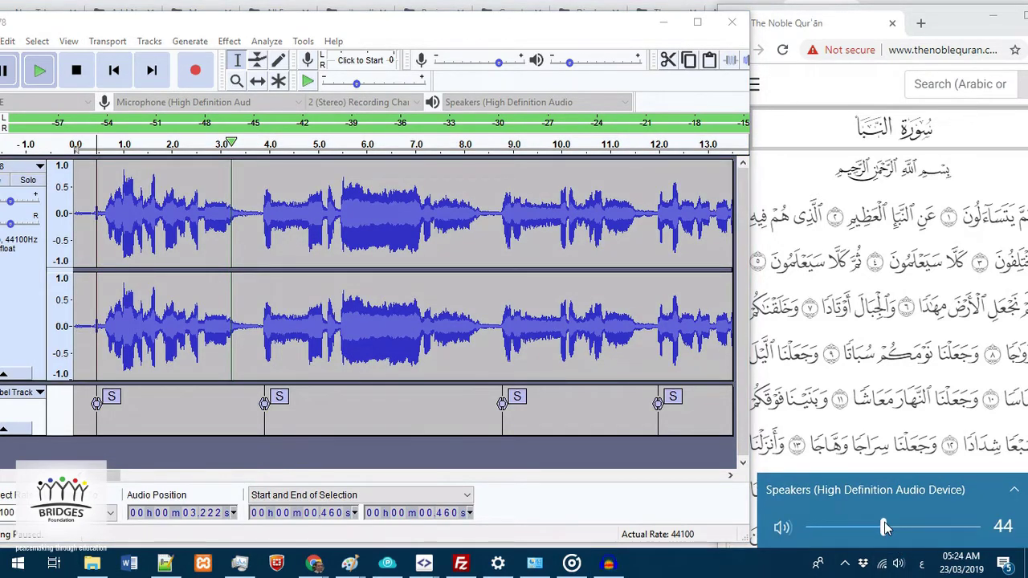
- Play the recitation from the first silence label, following the verses, and pause it at about 26 seconds
left_click(39, 73)
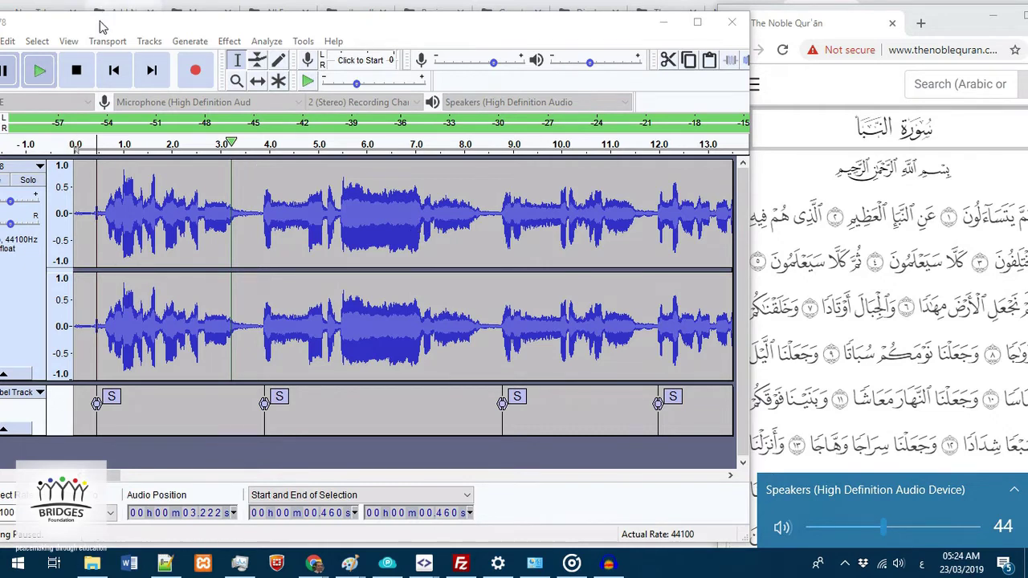
left_click(40, 71)
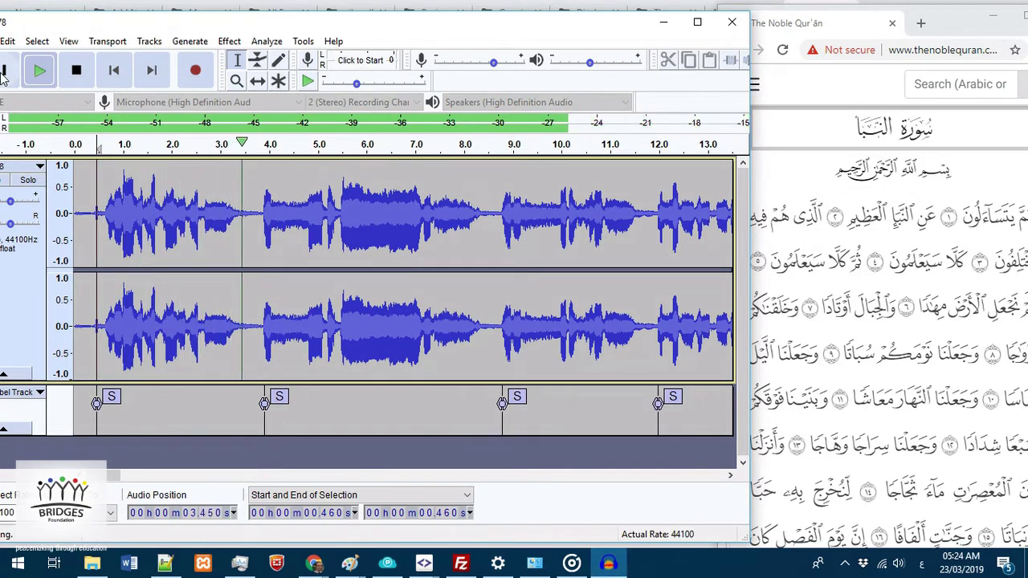
left_click(4, 71)
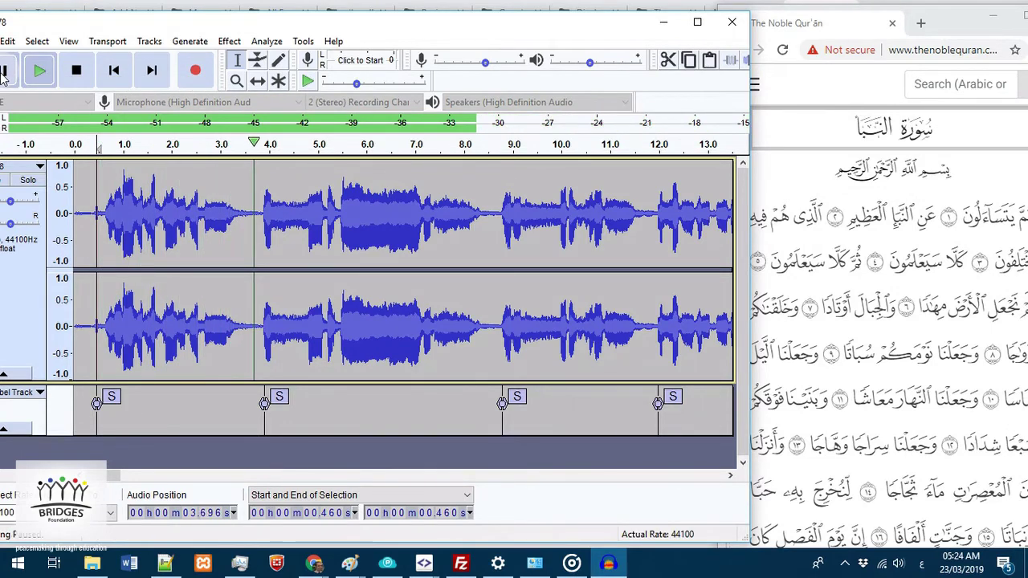
left_click(40, 71)
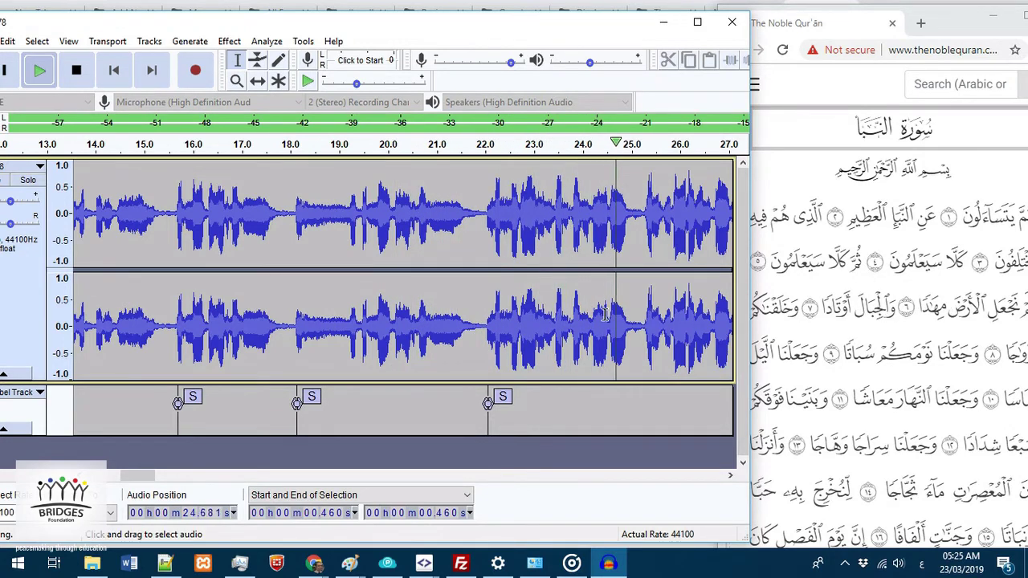
left_click(12, 70)
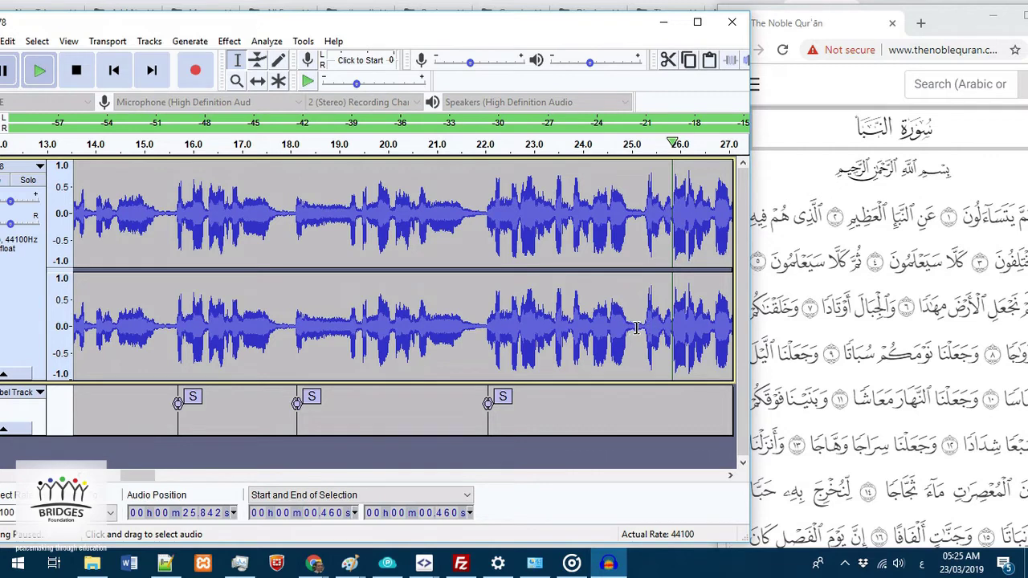
- Mark the pause just before the 22-second label and the unlabelled one at about 25 seconds, and play the latter
left_click_drag(644, 325, 631, 326)
left_click_drag(487, 330, 468, 330)
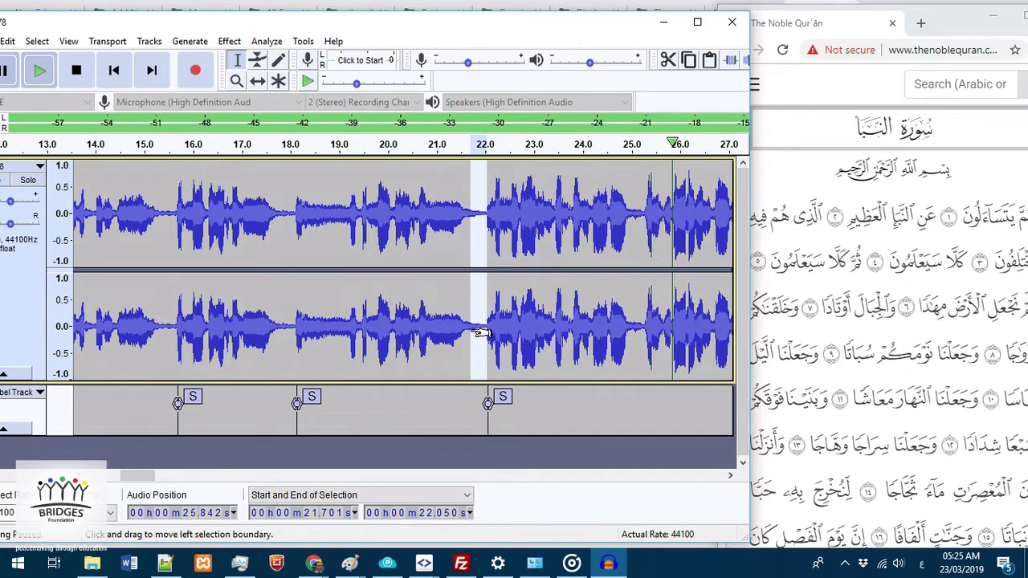
left_click(642, 324)
left_click_drag(632, 325, 646, 324)
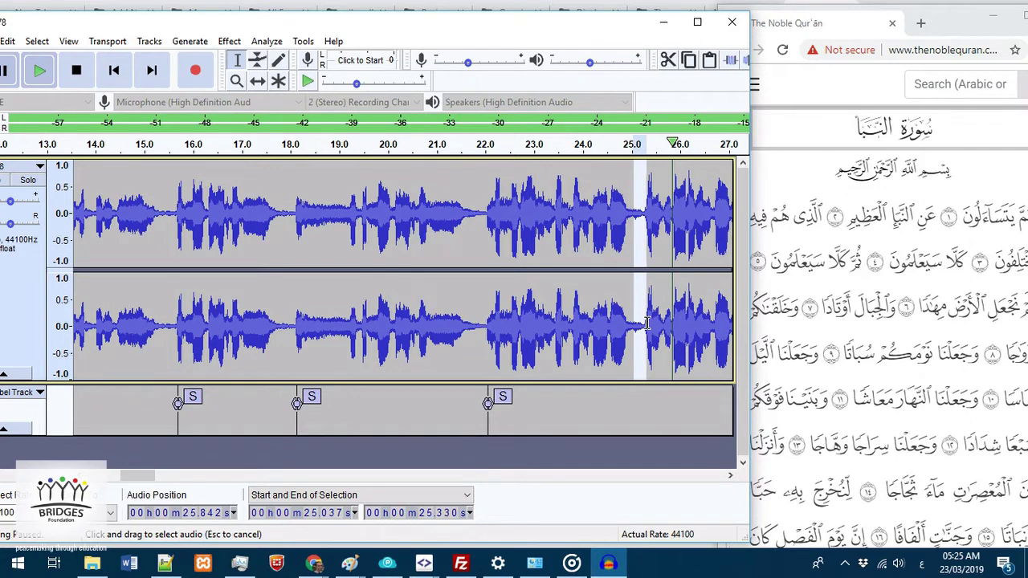
left_click(40, 71)
left_click(40, 71)
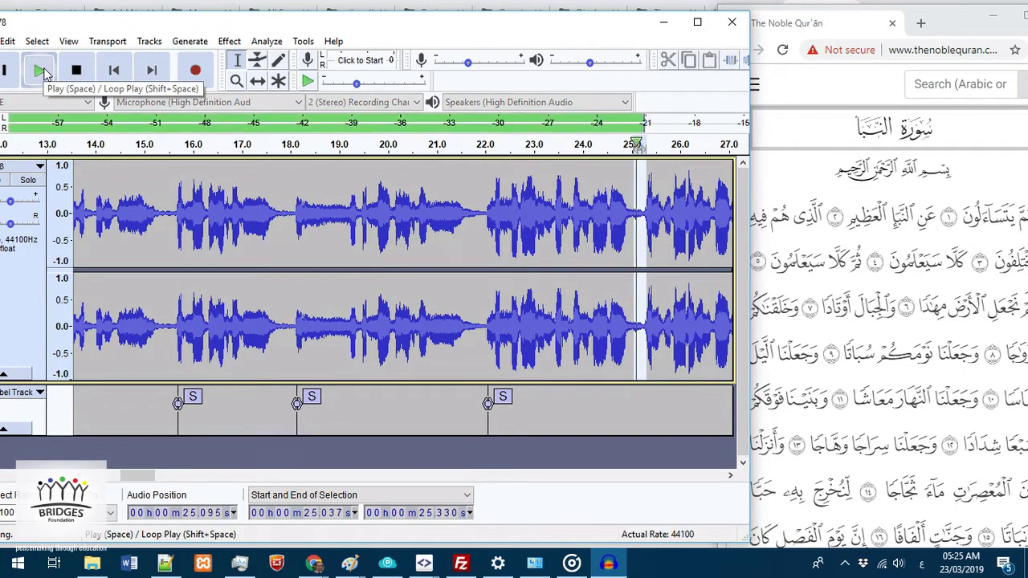
left_click(40, 71)
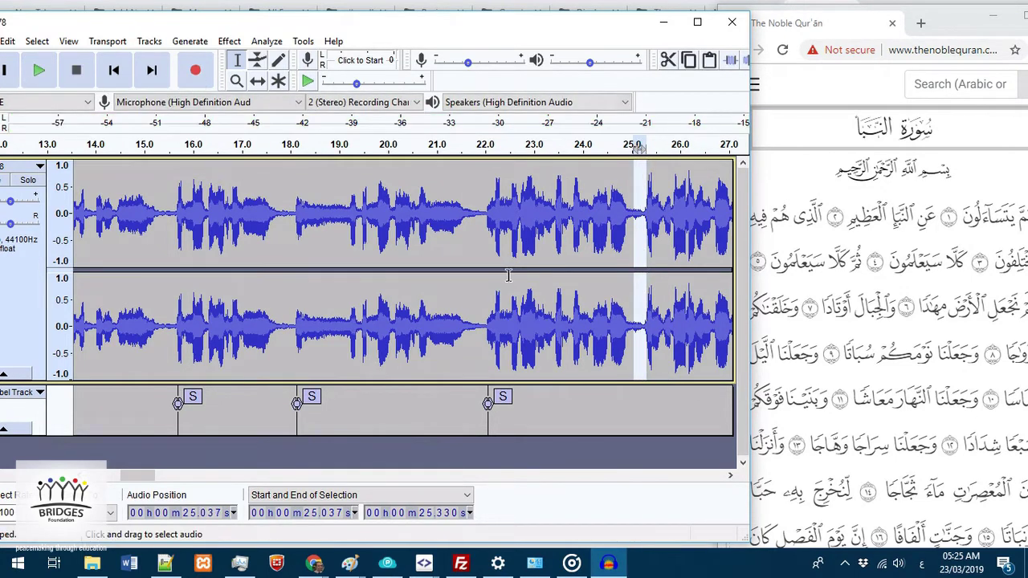
- Select the audio from about 24.8 to 25.4 seconds around the unlabelled pause and play it
left_click_drag(621, 304, 649, 306)
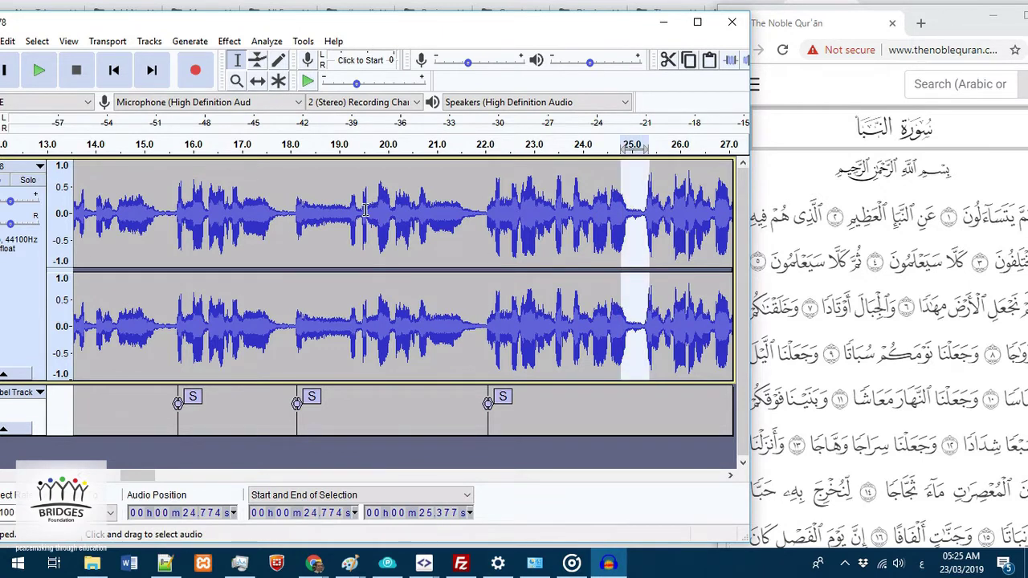
left_click(39, 74)
left_click(38, 81)
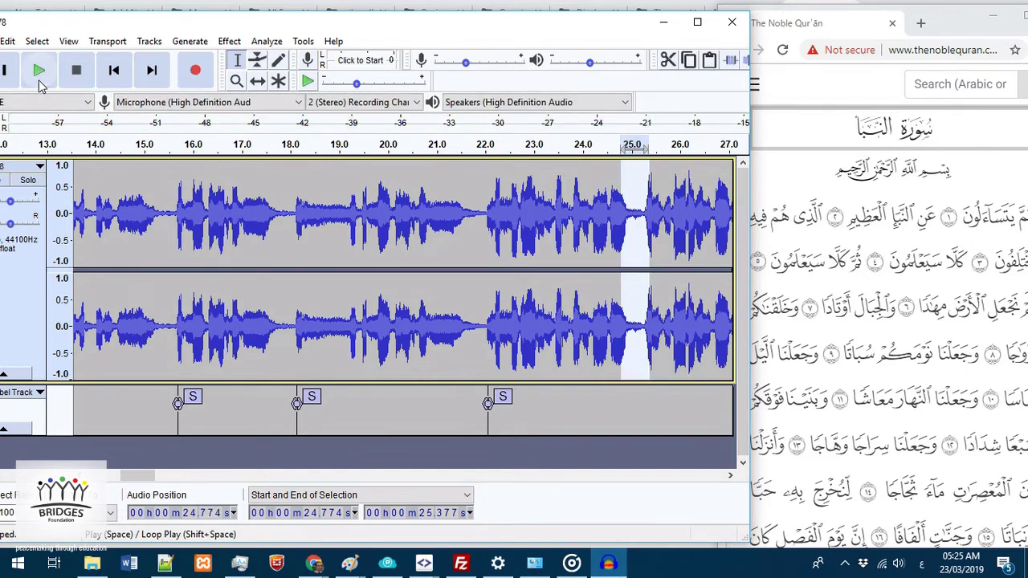
- Check the Silence Finder settings without running it and replay the selected pause at about 25 seconds
left_click(227, 42)
left_click(227, 40)
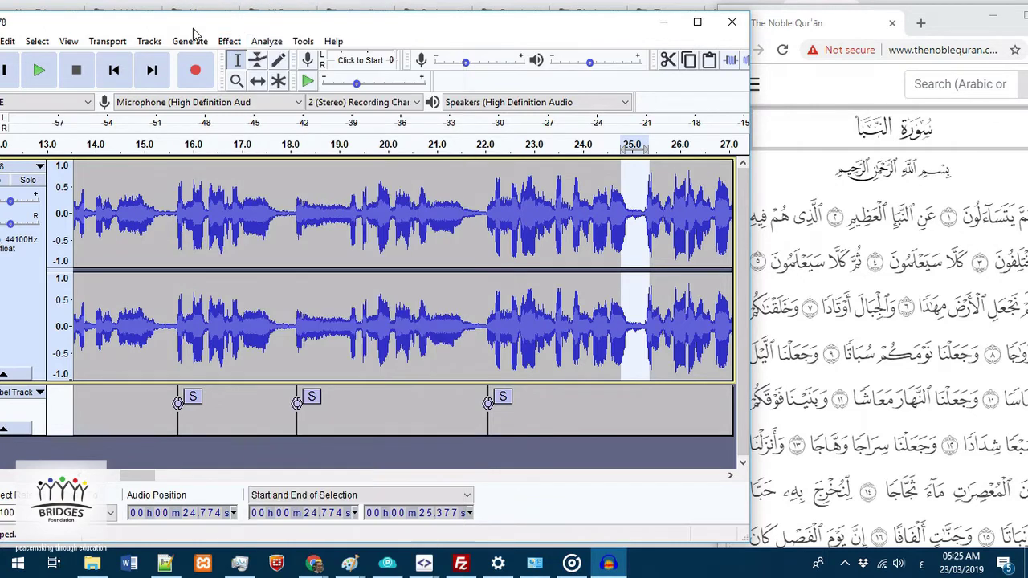
left_click(279, 44)
left_click(305, 152)
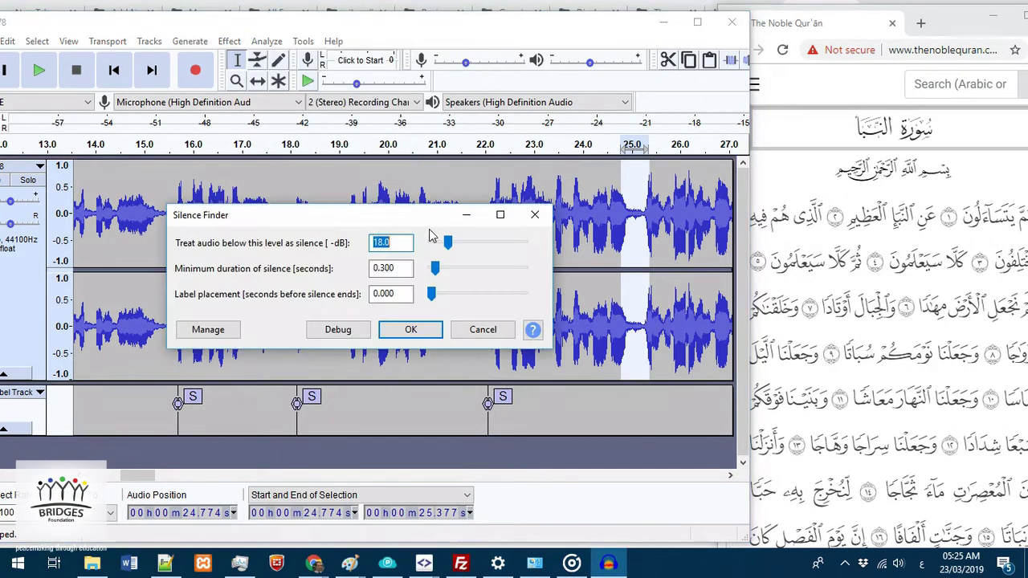
left_click(535, 214)
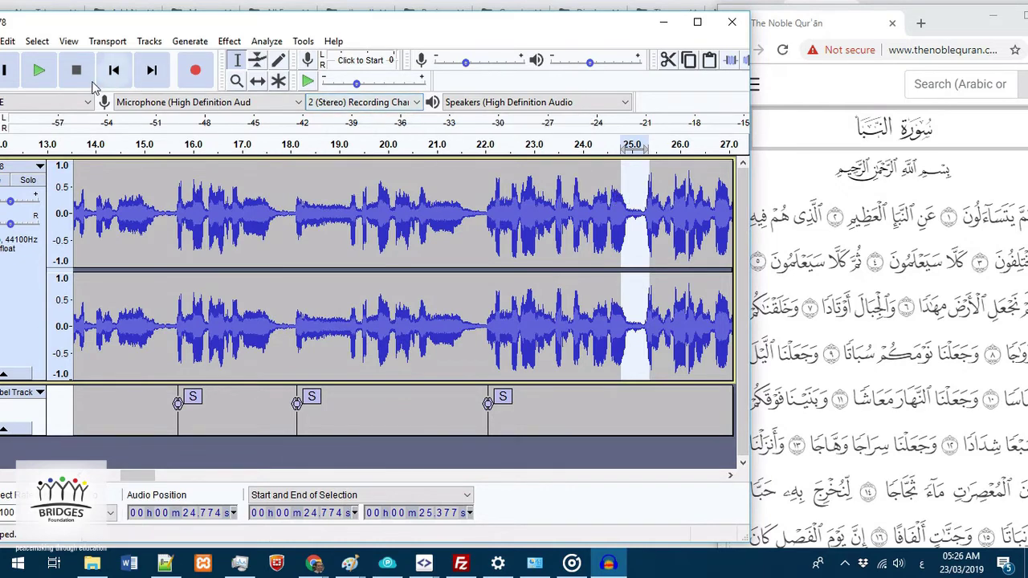
left_click(51, 71)
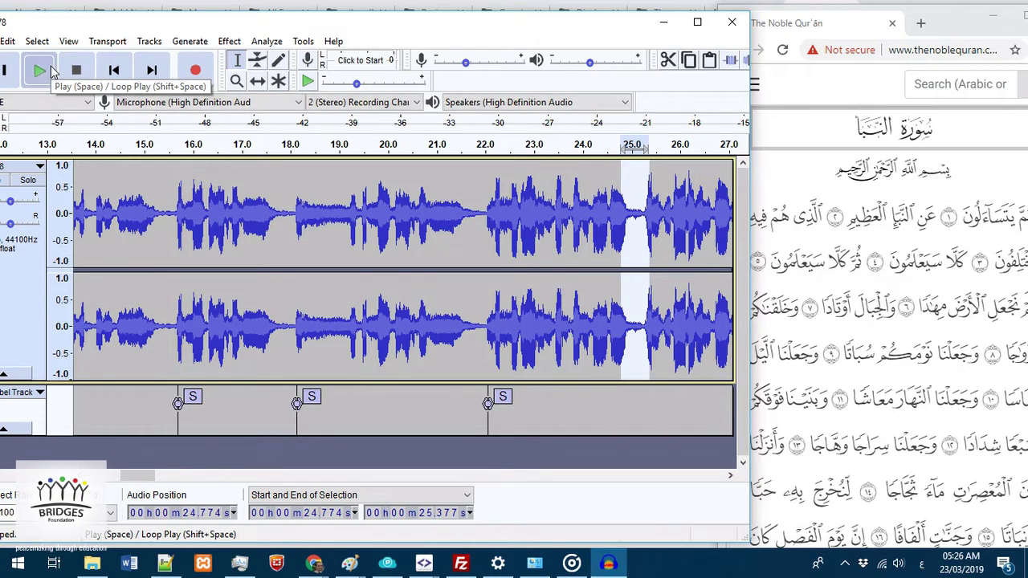
left_click(50, 71)
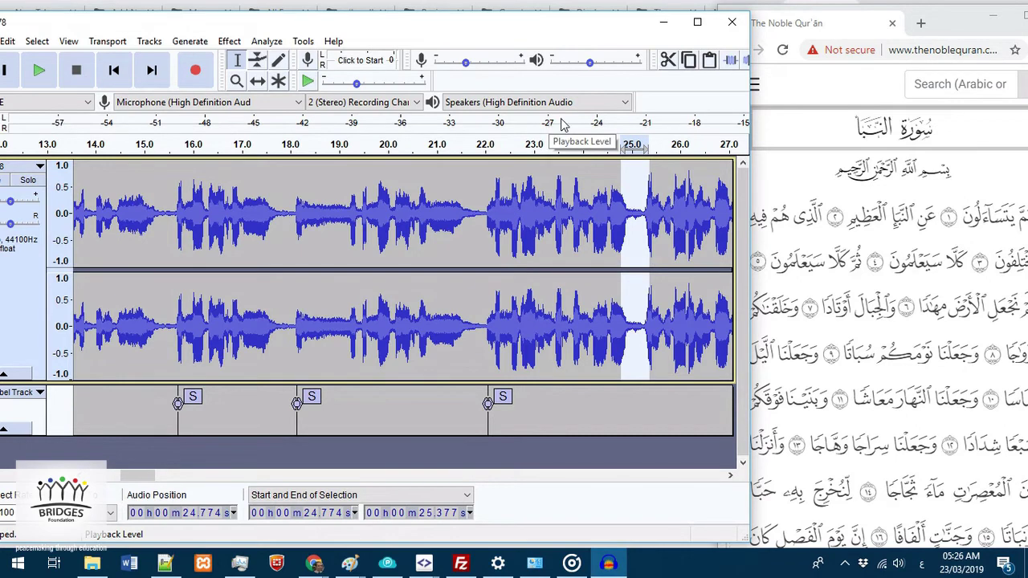
- Select the unlabelled stretch from about 31 to 51 seconds and play it, pausing at about 38 seconds
key("ctrl+a")
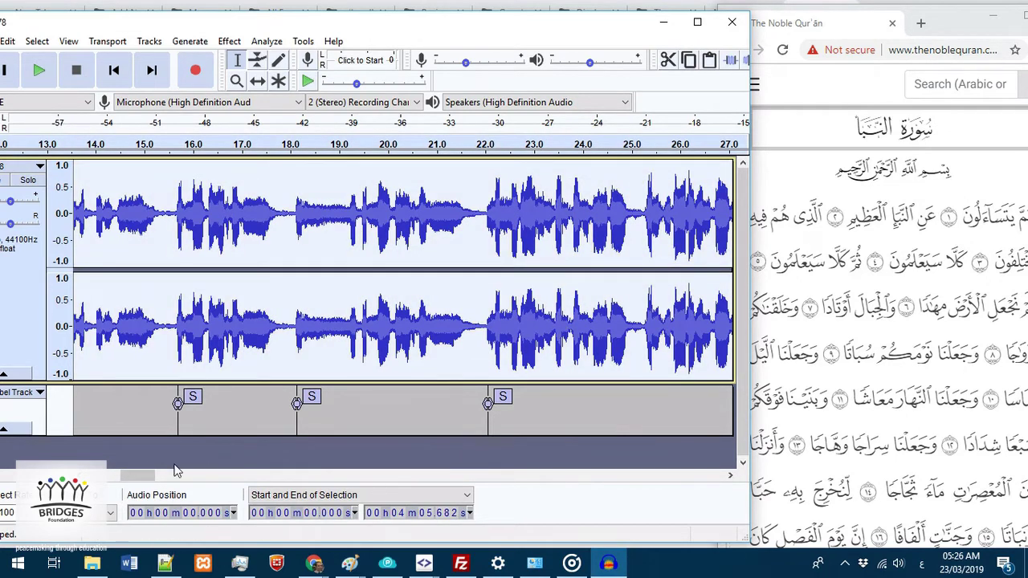
left_click_drag(143, 482, 247, 462)
scroll(338, 393, "down", 2)
left_click_drag(231, 325, 441, 353)
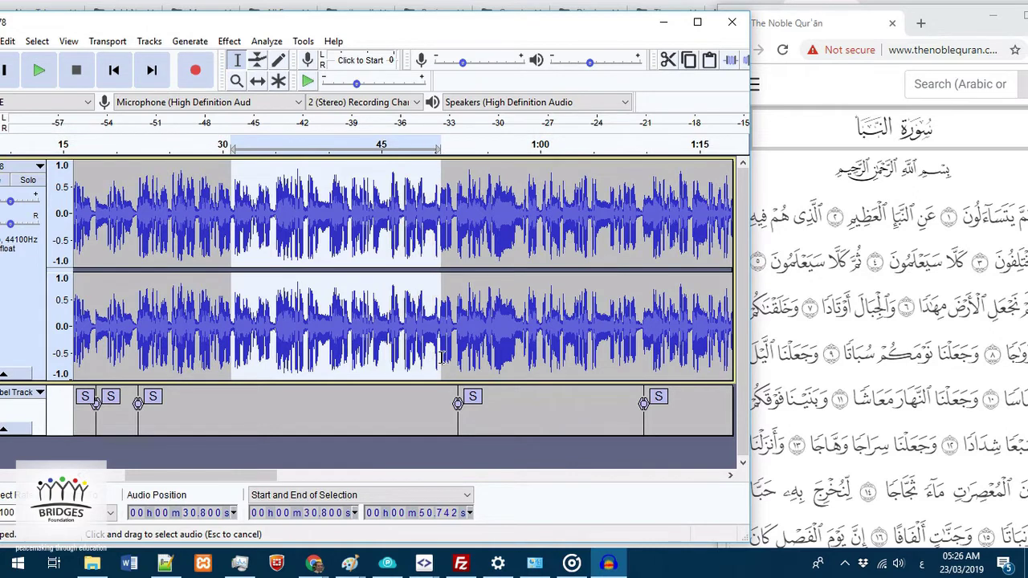
left_click(39, 71)
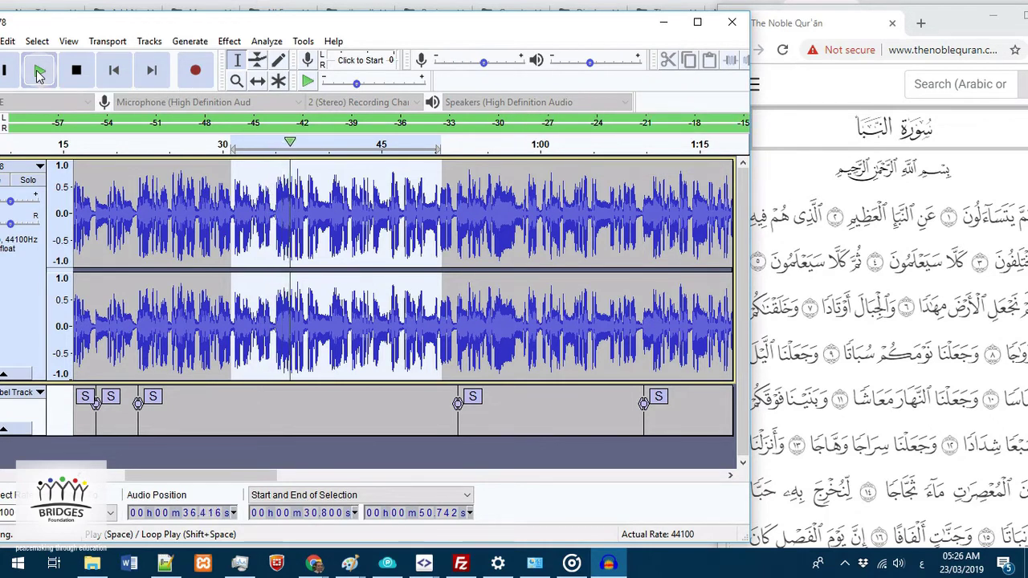
left_click(9, 72)
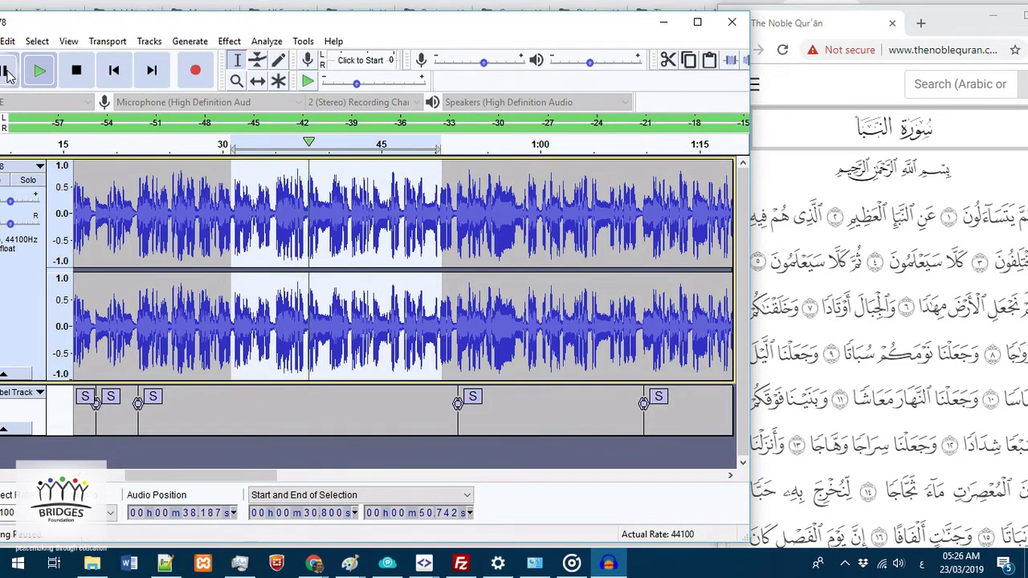
- Move the Audacity window so its track controls are fully on screen and delete the label track
left_click(177, 292)
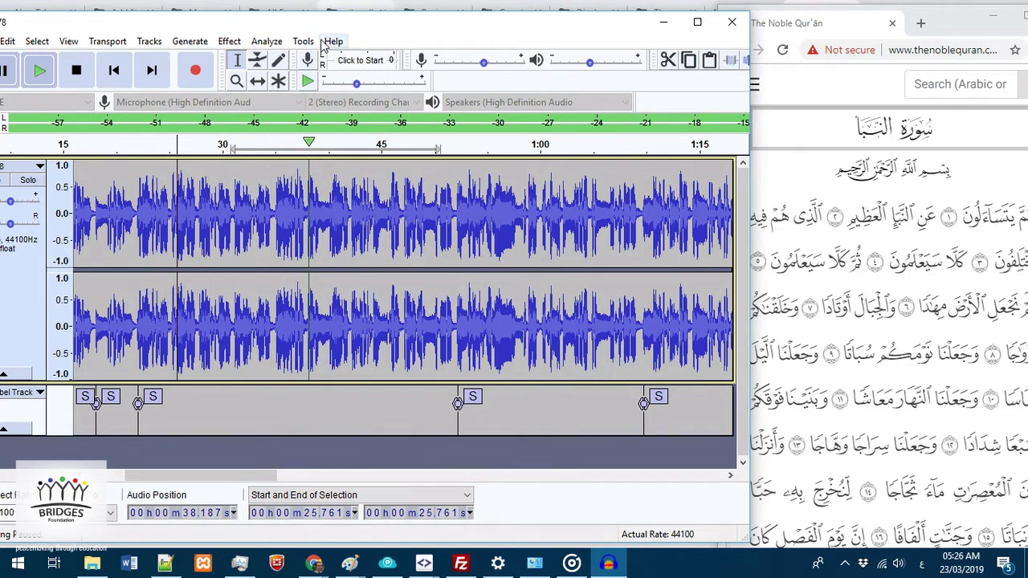
left_click_drag(324, 24, 435, 43)
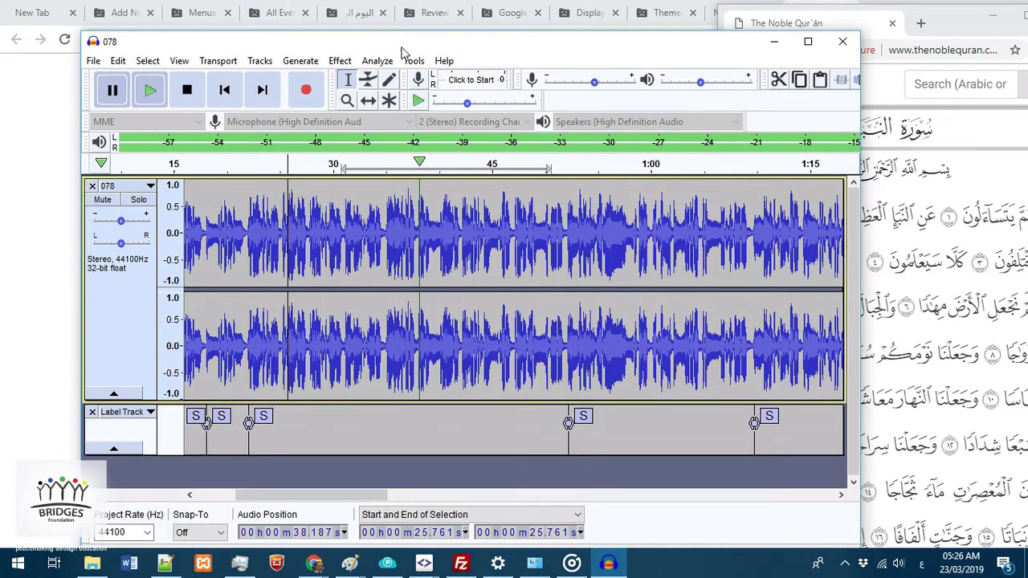
left_click(92, 413)
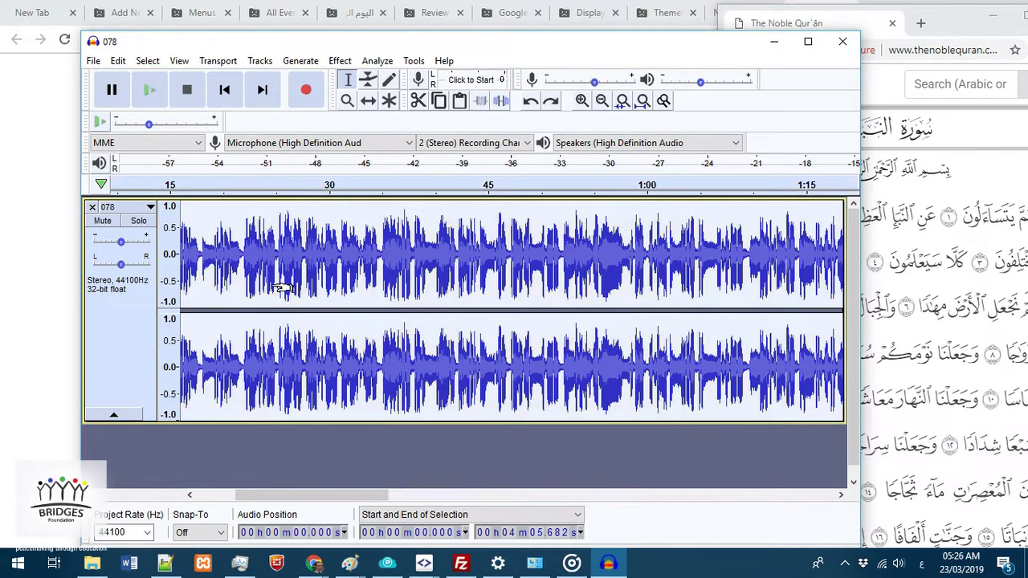
key("ctrl+z")
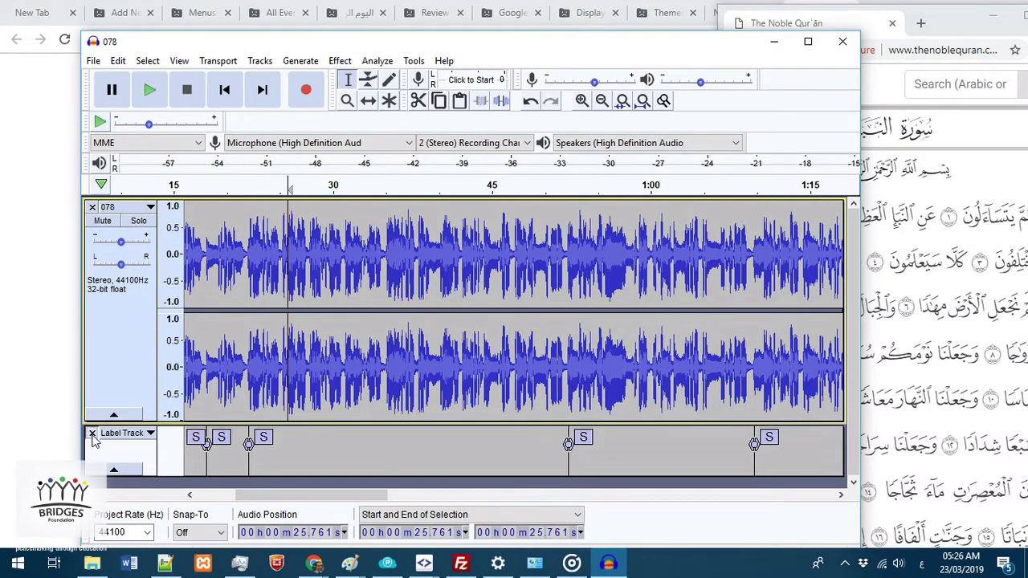
left_click(92, 435)
- Run Silence Finder on the whole track with the minimum duration of silence set to 0.200 seconds
key("ctrl+a")
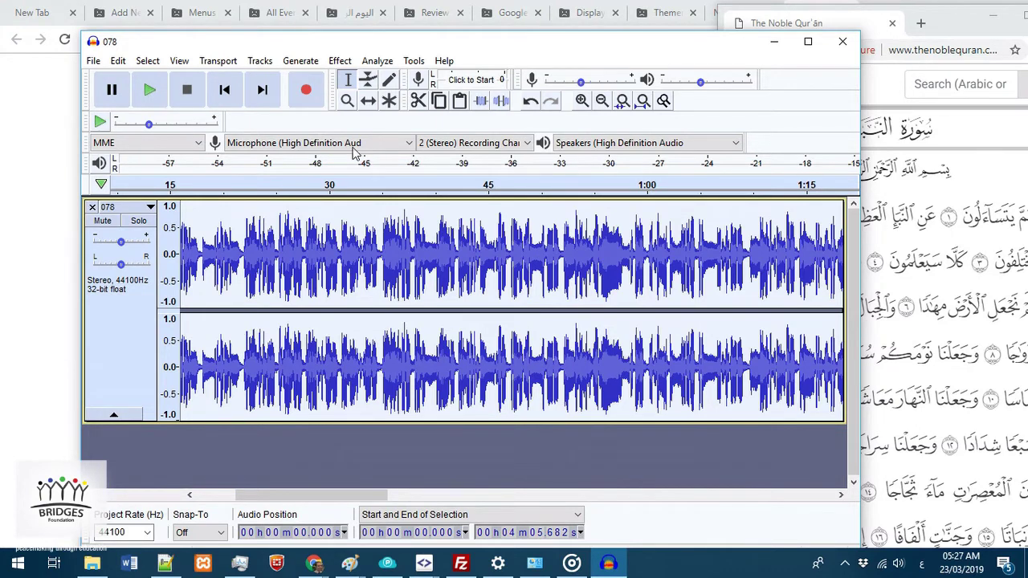
left_click(387, 65)
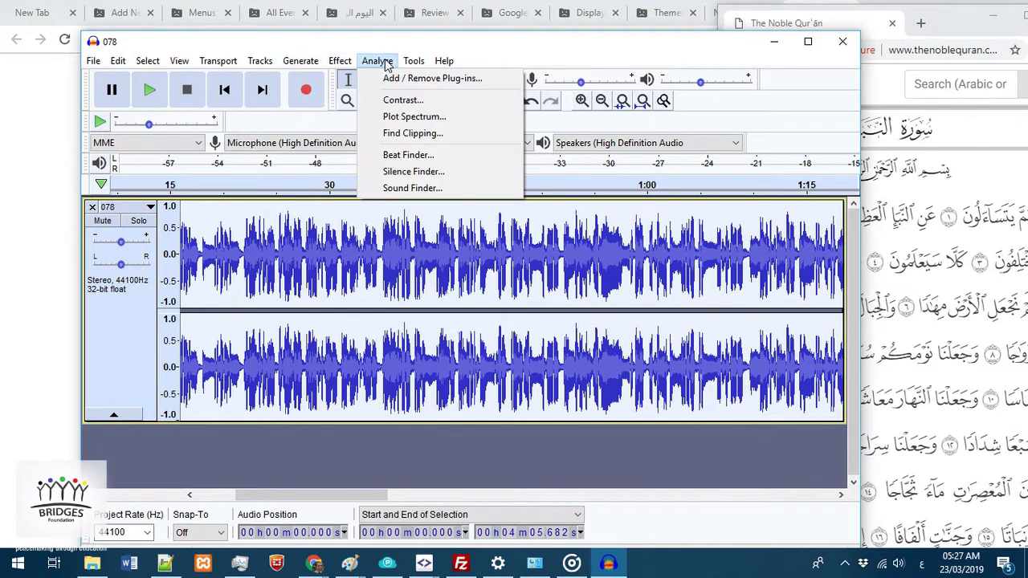
left_click(414, 171)
left_click(496, 287)
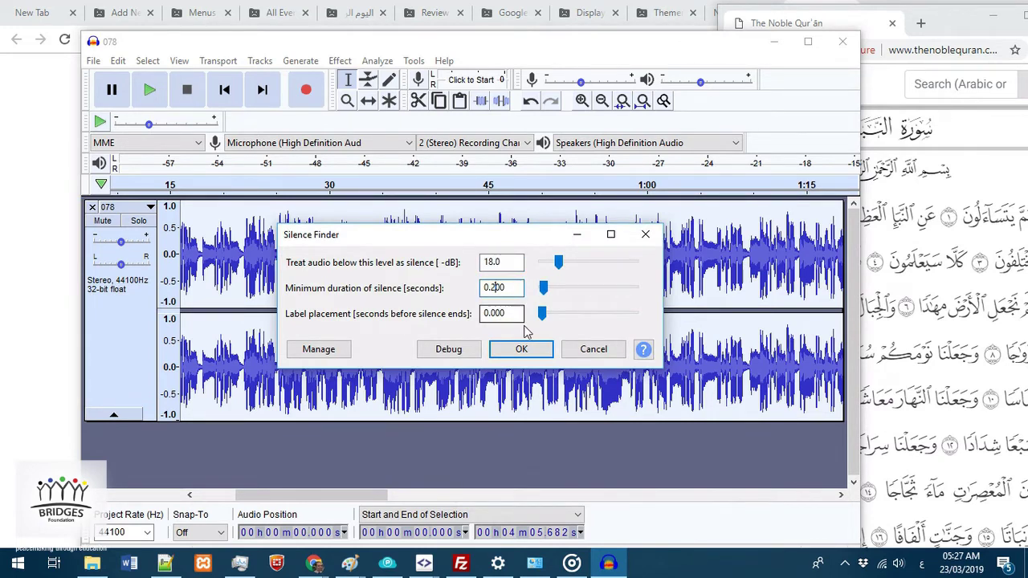
left_click(521, 349)
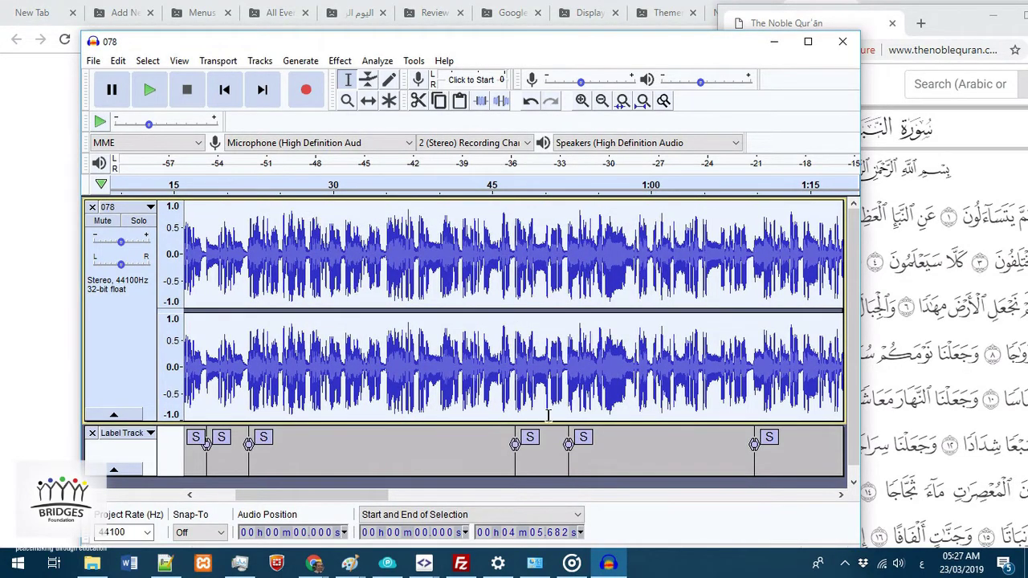
- Play the recitation from about 27 seconds to check the stretch before the new label, and stop playback
left_click(312, 372)
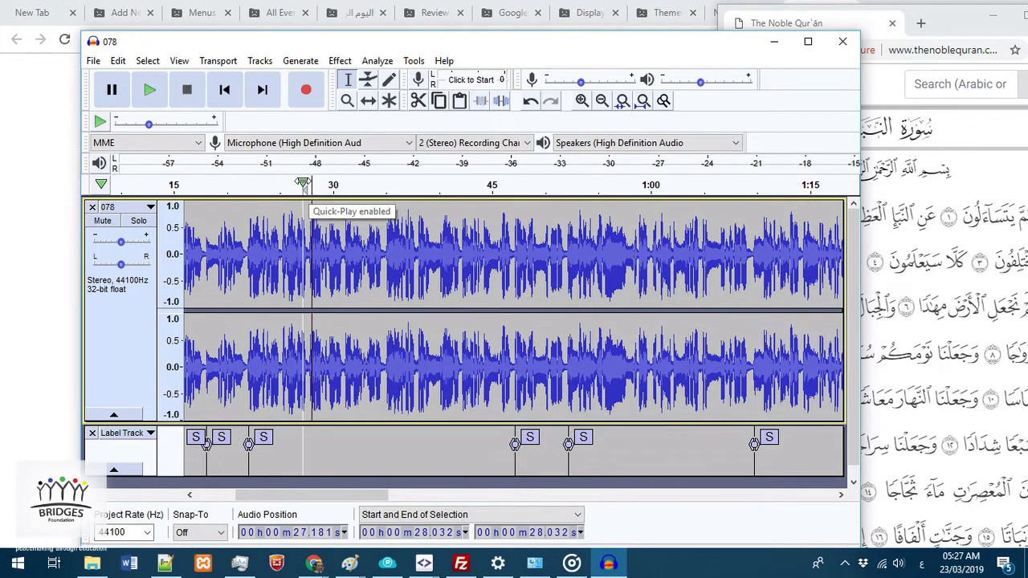
left_click(305, 184)
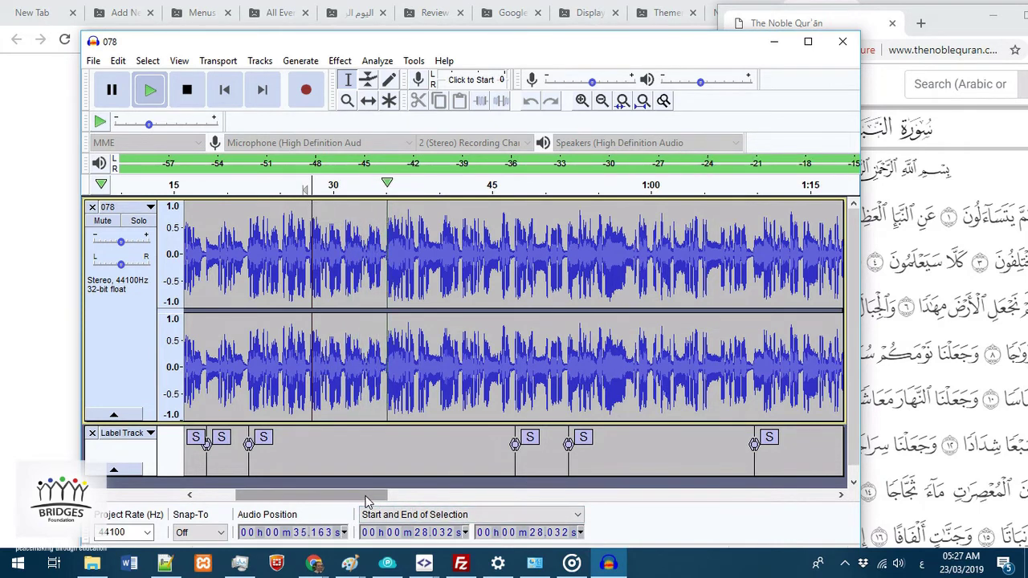
scroll(423, 499, "left", 3)
left_click_drag(424, 496, 362, 483)
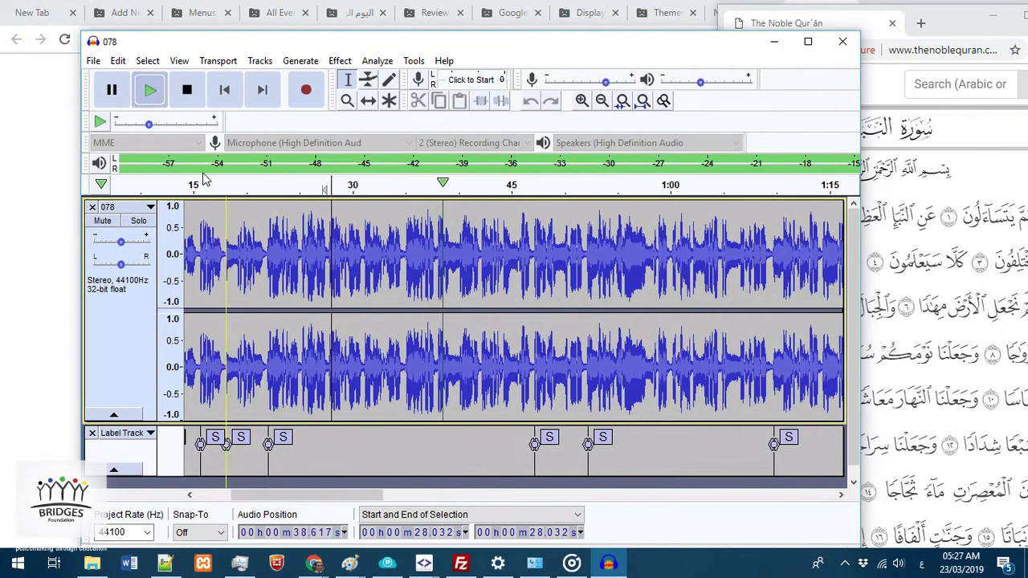
left_click(189, 91)
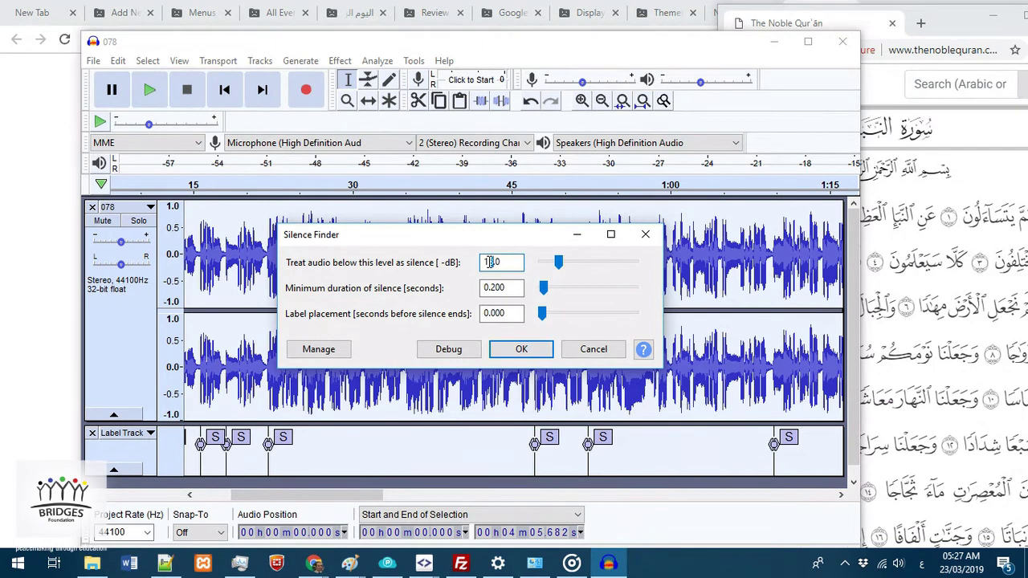
- Run Silence Finder at 16.0 -dB, delete the doubled label track, and rerun it with the same level and a 0.200-second minimum silence
key("Return")
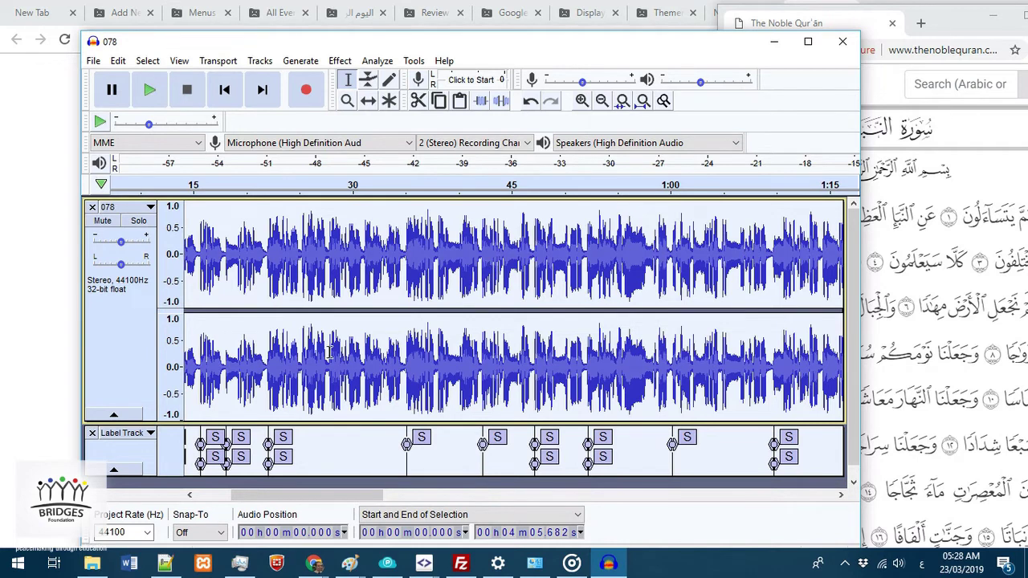
left_click(92, 434)
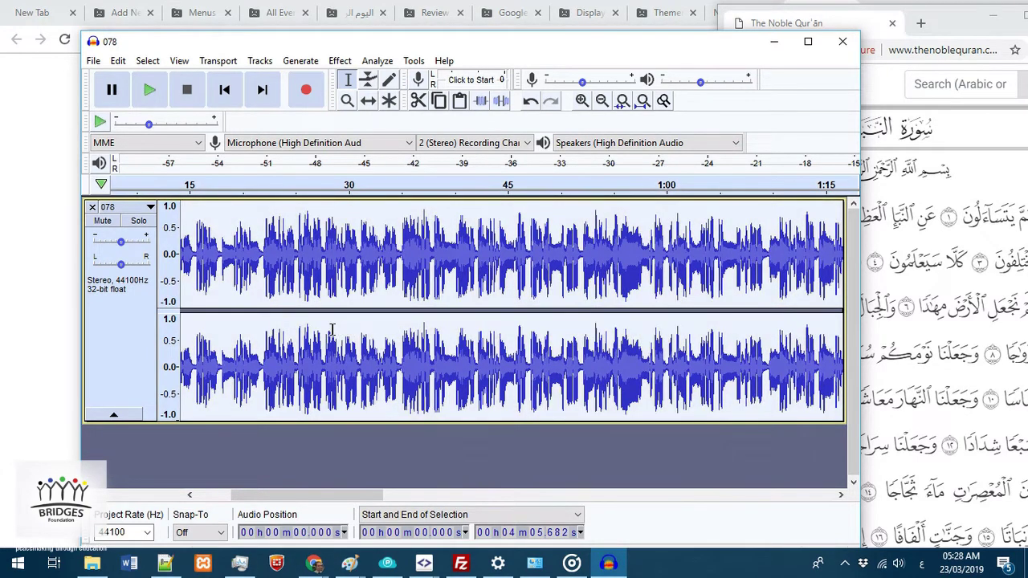
left_click(377, 61)
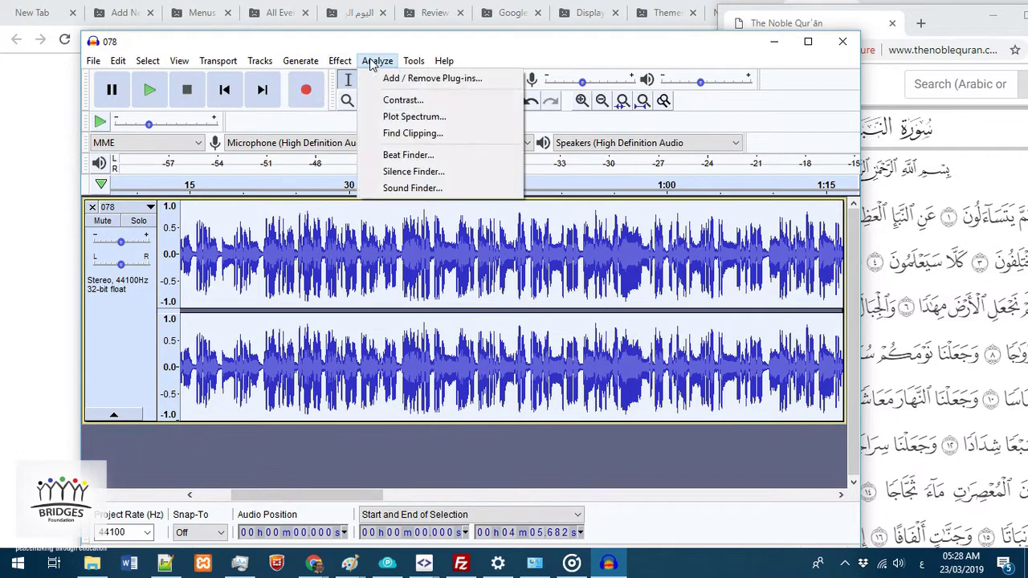
left_click(414, 169)
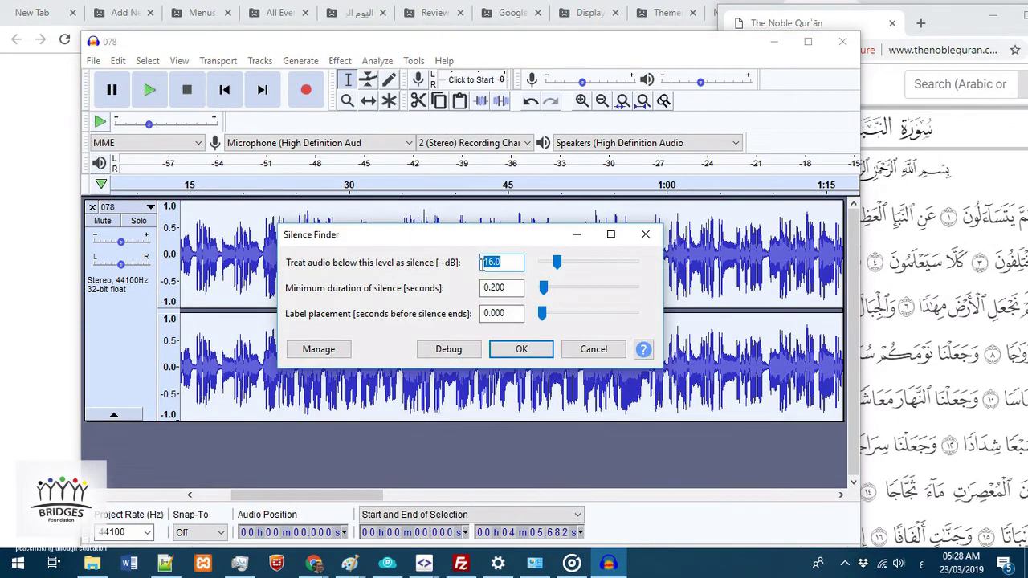
left_click(521, 349)
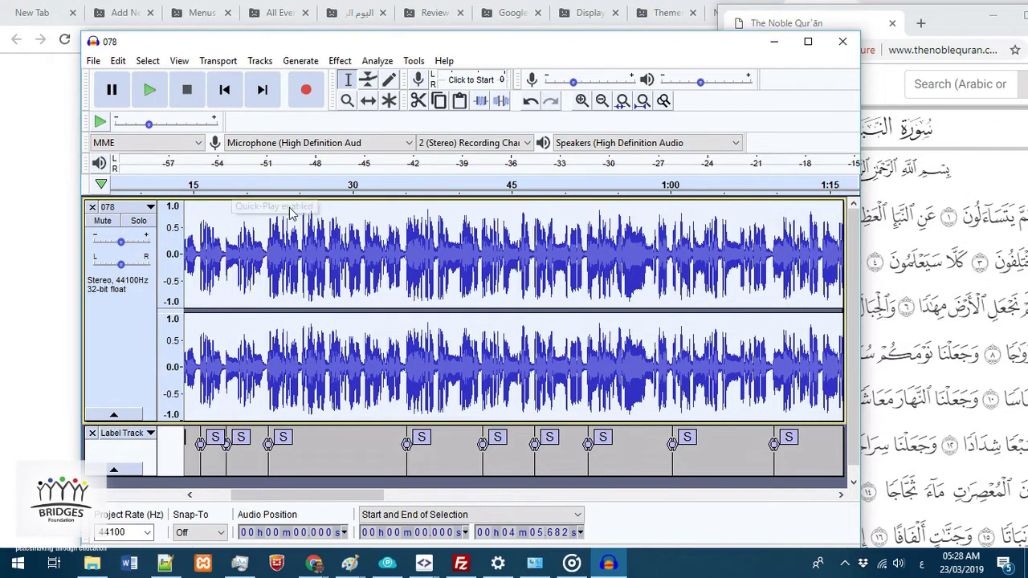
- Select the stretch from about 20.7 to 39.6 seconds and play it, pausing at about 36 seconds
left_click_drag(253, 266, 453, 284)
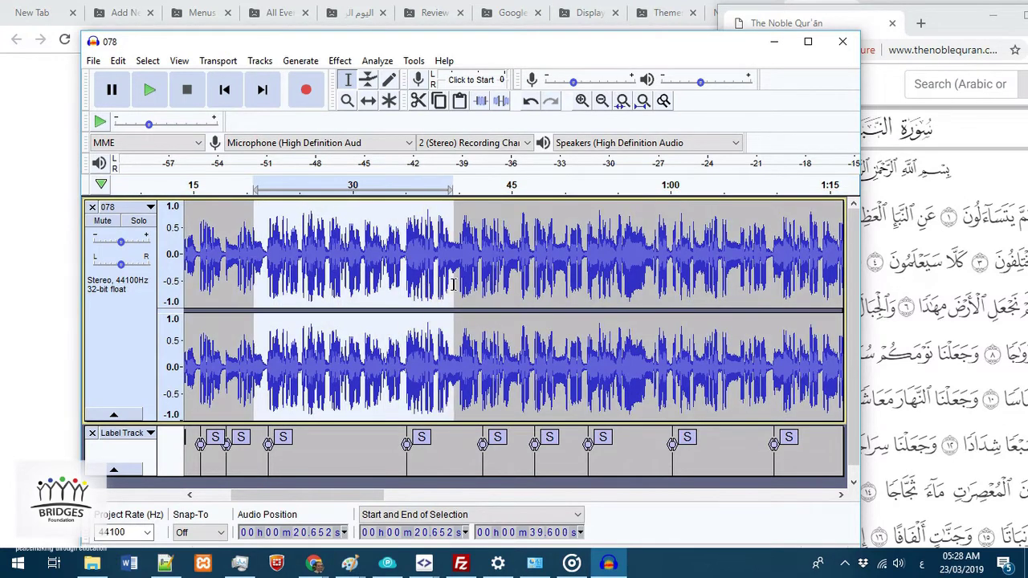
left_click(151, 89)
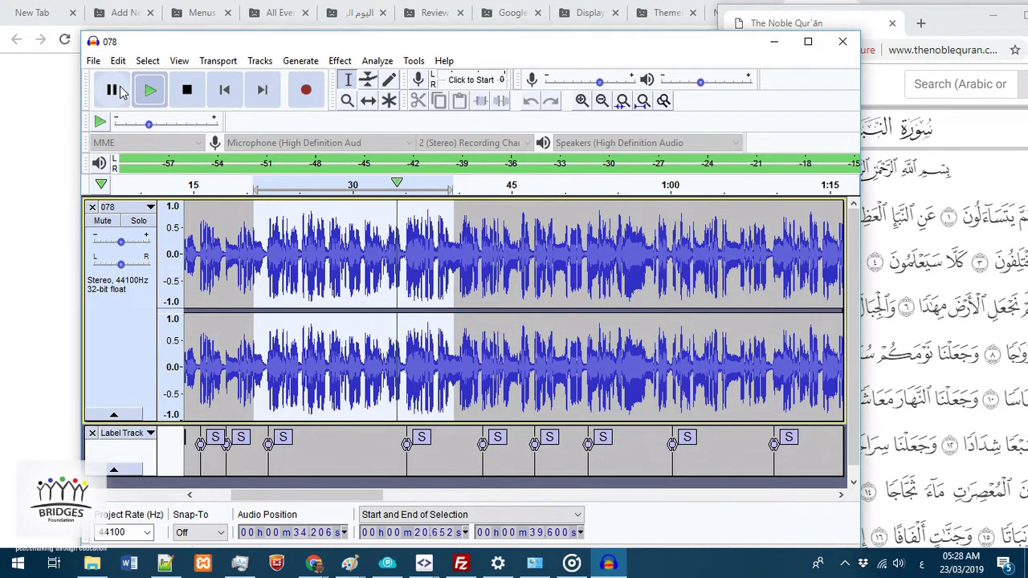
left_click(119, 91)
left_click(539, 257)
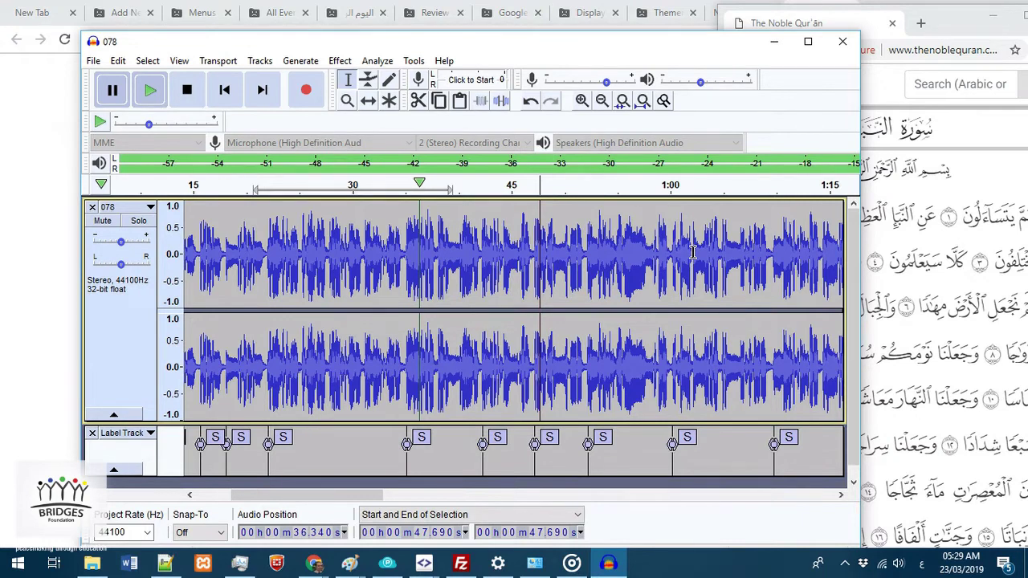
- Review the silence labels along the timeline and through the last entry in the label list, leaving them unedited
left_click_drag(373, 496, 733, 498)
left_click_drag(469, 475, 459, 514)
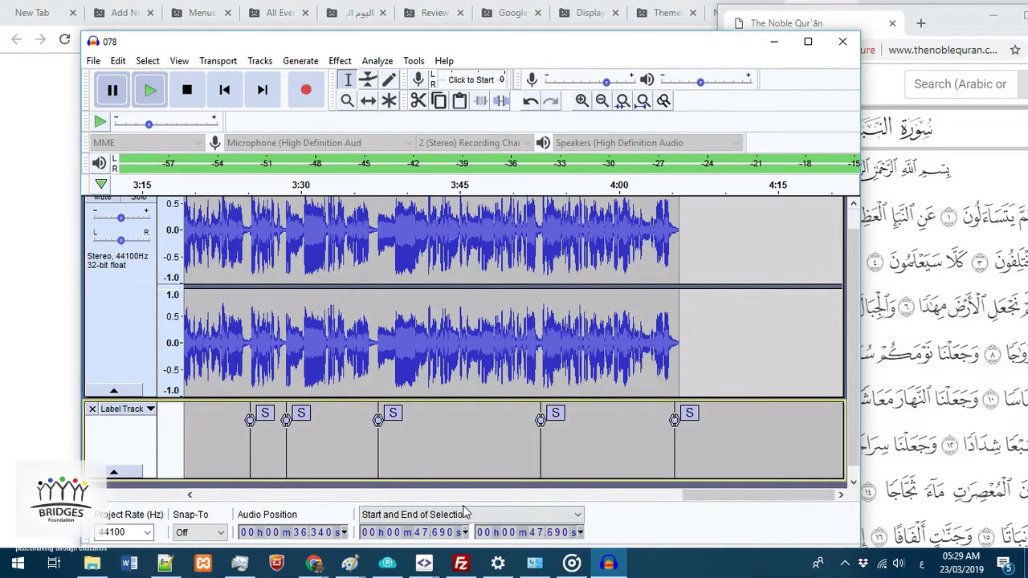
left_click_drag(718, 493, 194, 408)
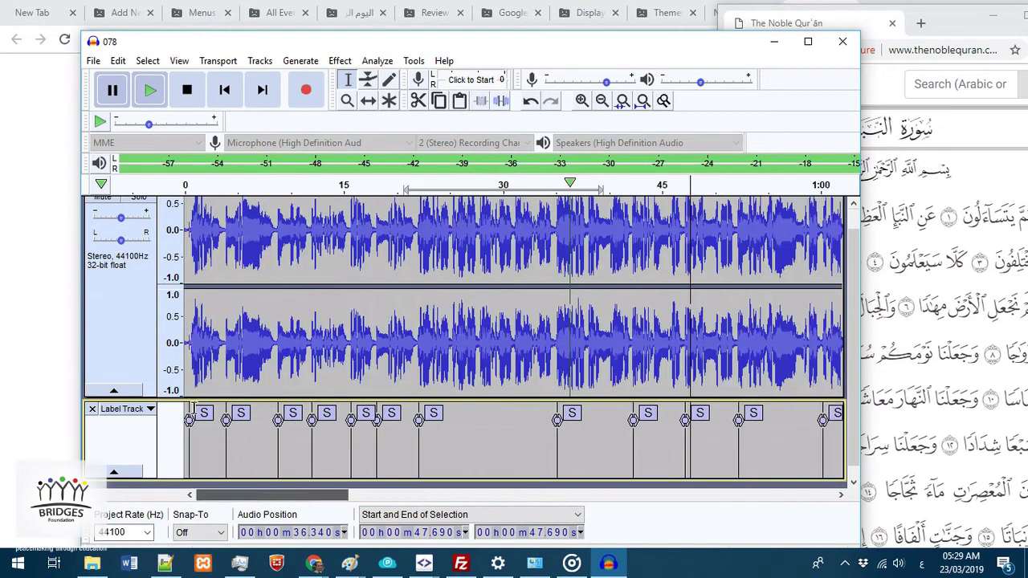
left_click(119, 61)
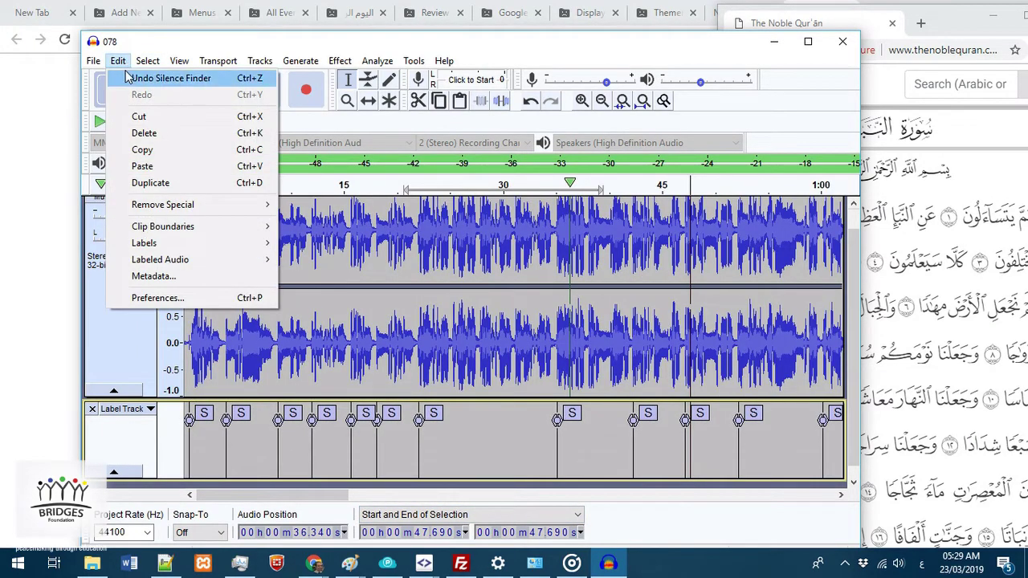
mouse_move(195, 243)
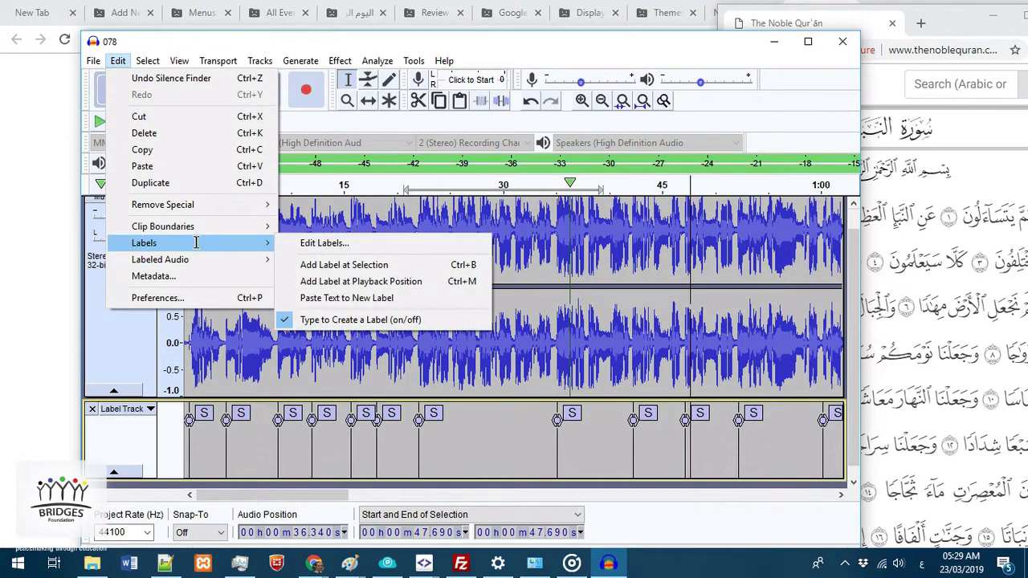
left_click(363, 246)
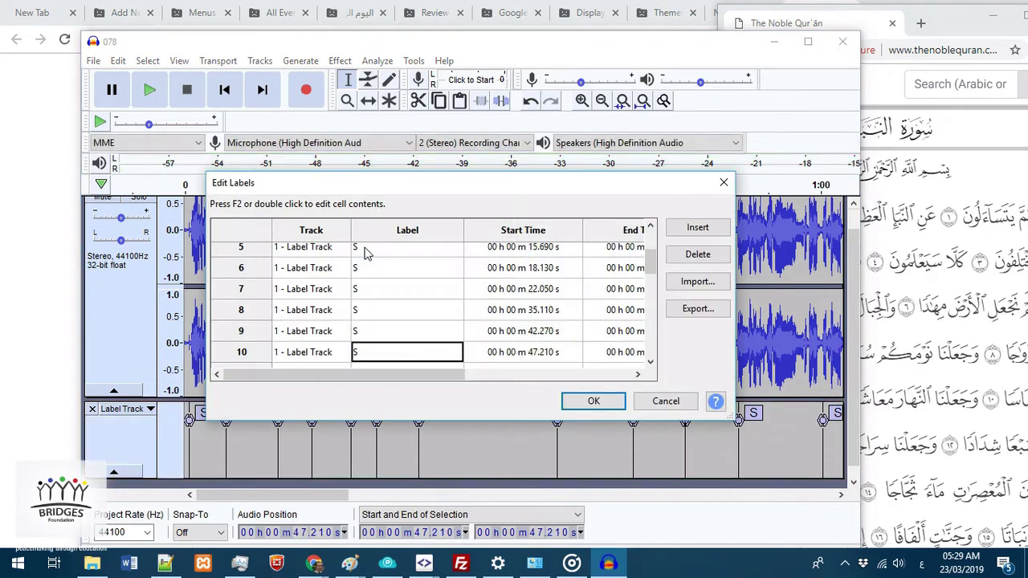
left_click_drag(650, 263, 650, 367)
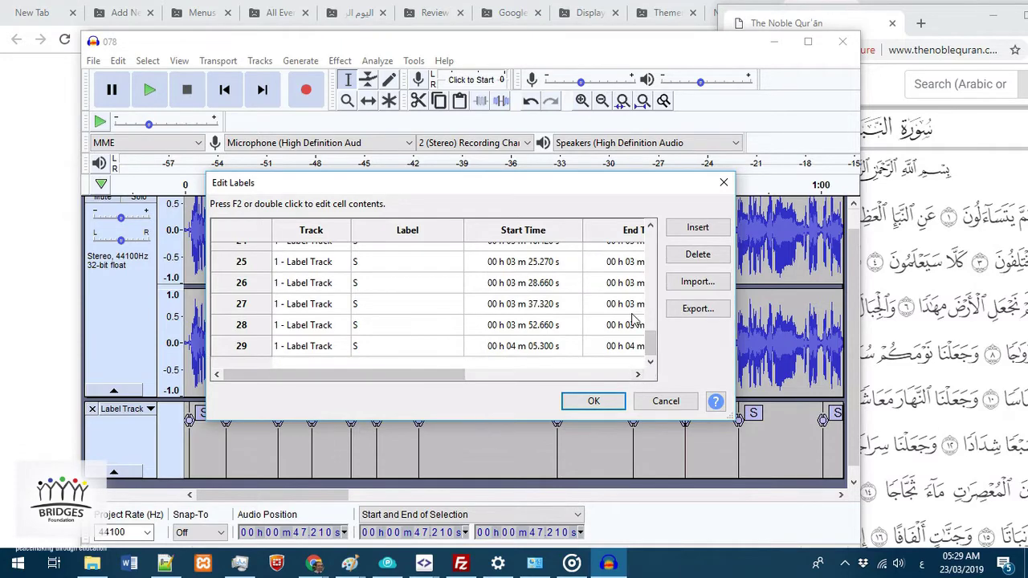
left_click(681, 407)
- Switch to The Noble Qur'an page, check the an-Naba' verse numbers on pages 583 and 582, and return to Audacity
left_click(574, 133)
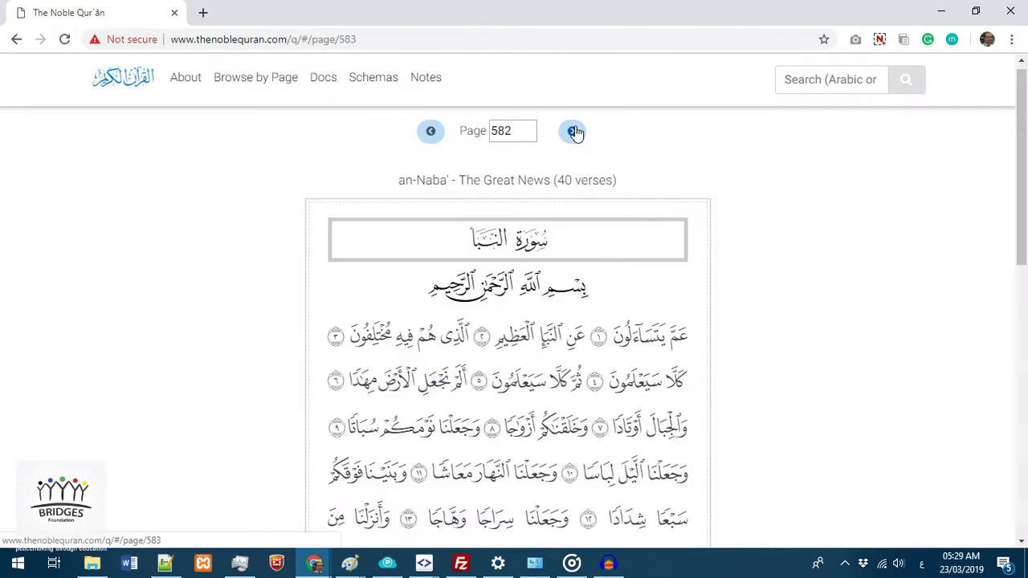
scroll(776, 209, "down", 4)
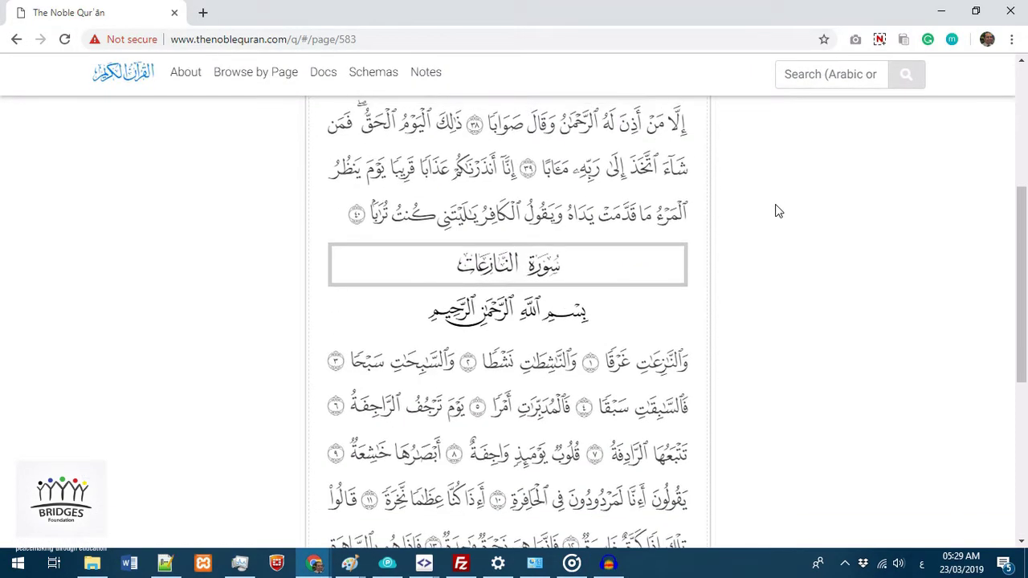
scroll(684, 227, "up", 1)
scroll(468, 311, "up", 3)
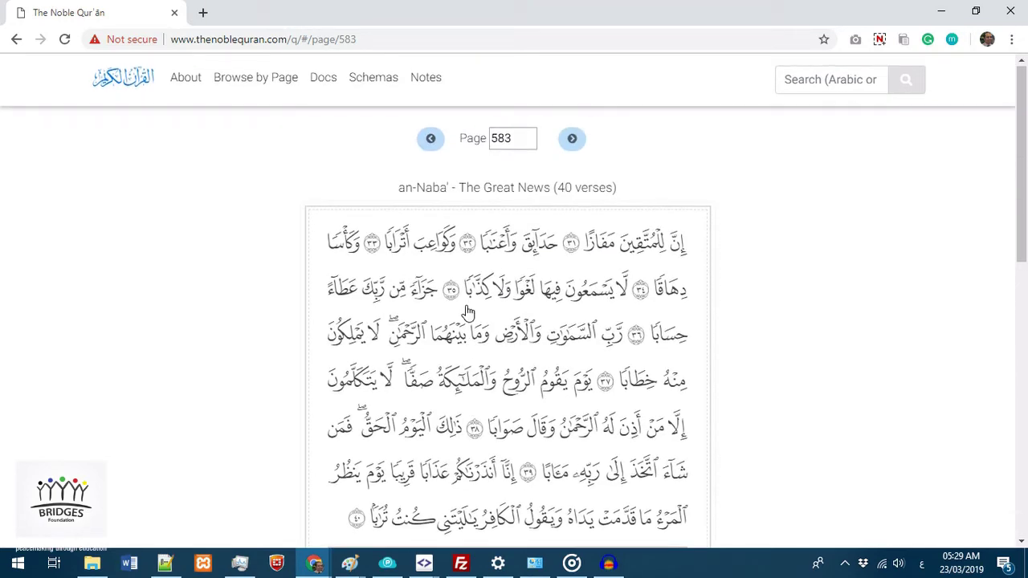
scroll(469, 312, "down", 2)
scroll(468, 311, "up", 1)
scroll(468, 311, "up", 1)
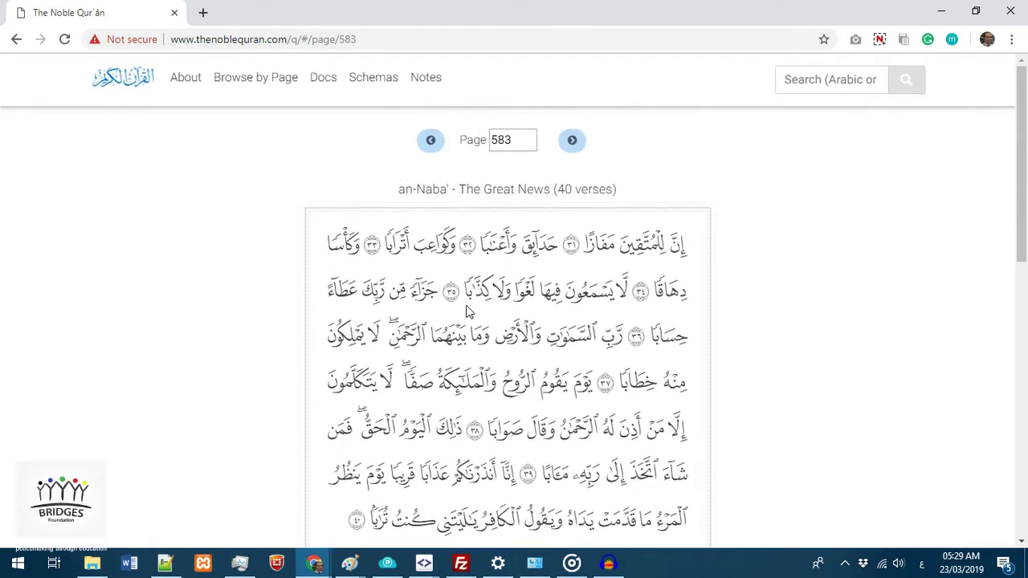
scroll(453, 319, "down", 2)
scroll(453, 319, "up", 2)
left_click(438, 145)
scroll(716, 147, "down", 10)
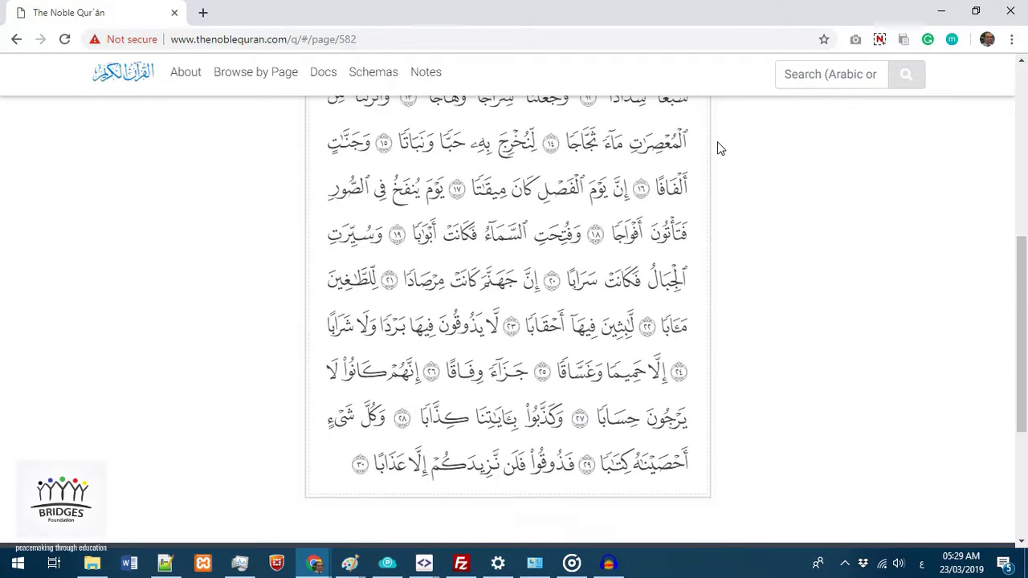
left_click(943, 10)
- Play the recitation briefly from about 16.7 seconds, stop it, and delete the label track
scroll(349, 288, "up", 1)
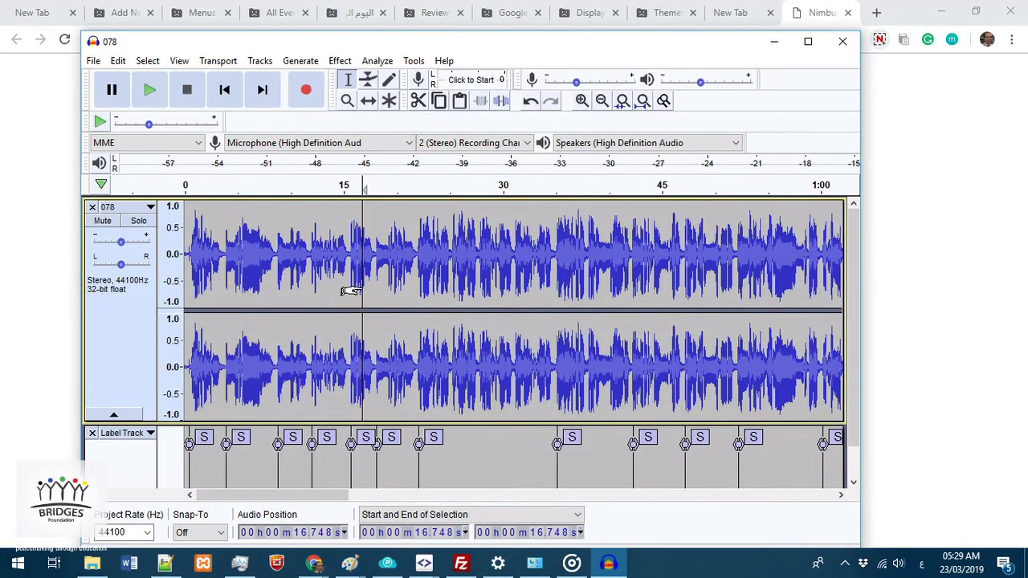
key("space")
key("space")
left_click(92, 433)
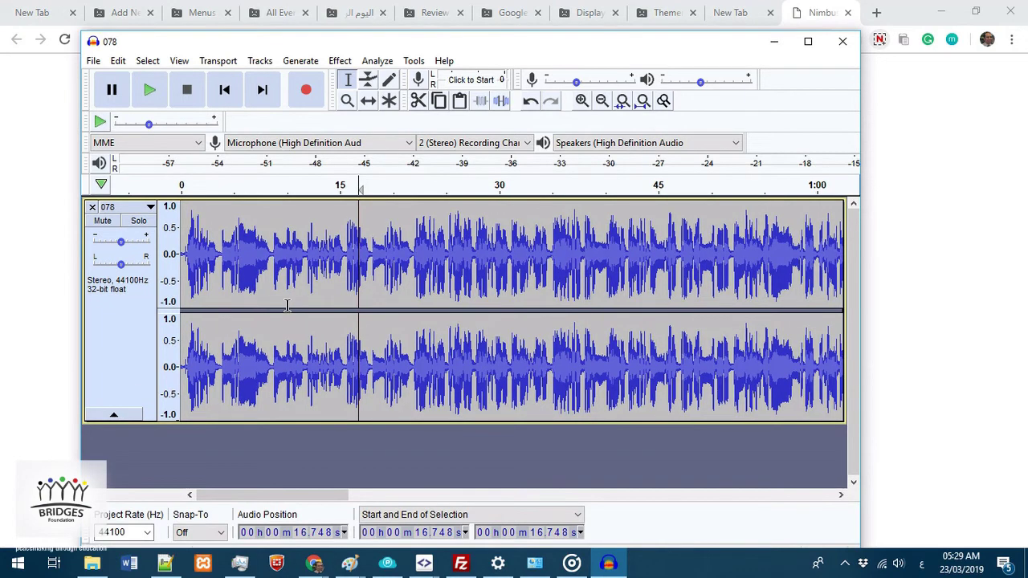
- Run Silence Finder on the whole track with the silence level set to 14.0 -dB and a 0.200-second minimum duration
key("ctrl+a")
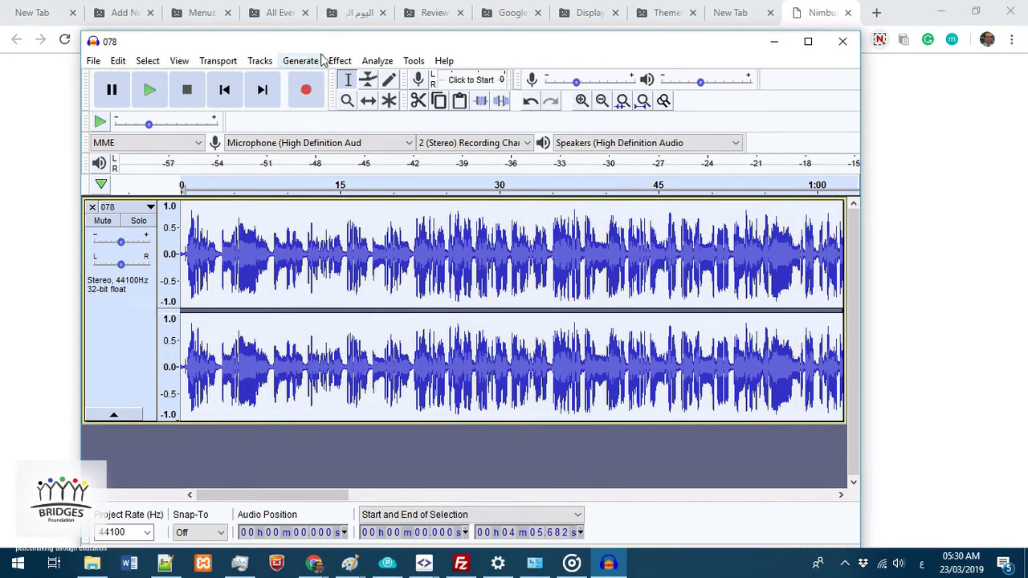
left_click(343, 62)
left_click(329, 62)
left_click(377, 61)
left_click(412, 172)
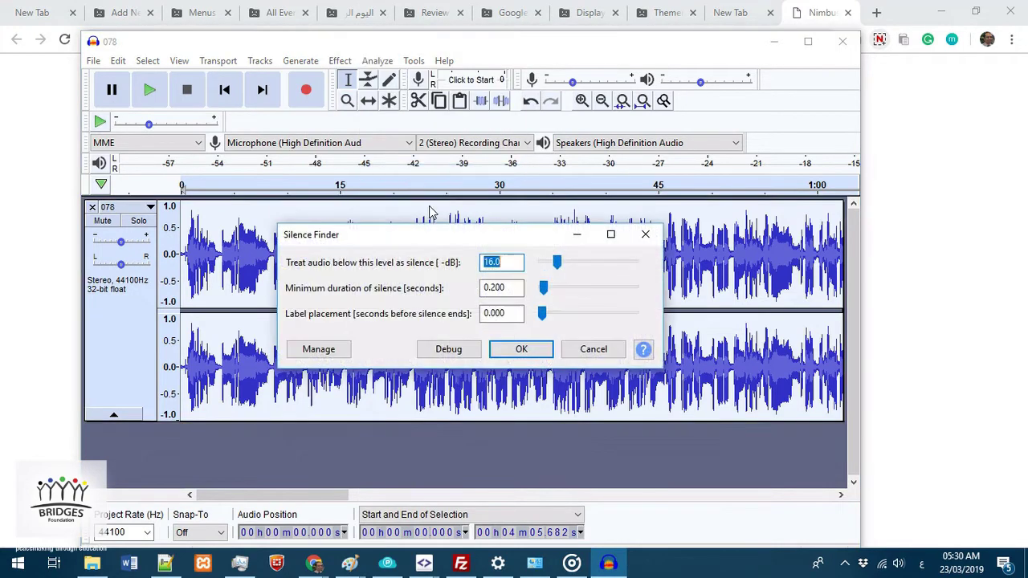
left_click(489, 263)
type("4")
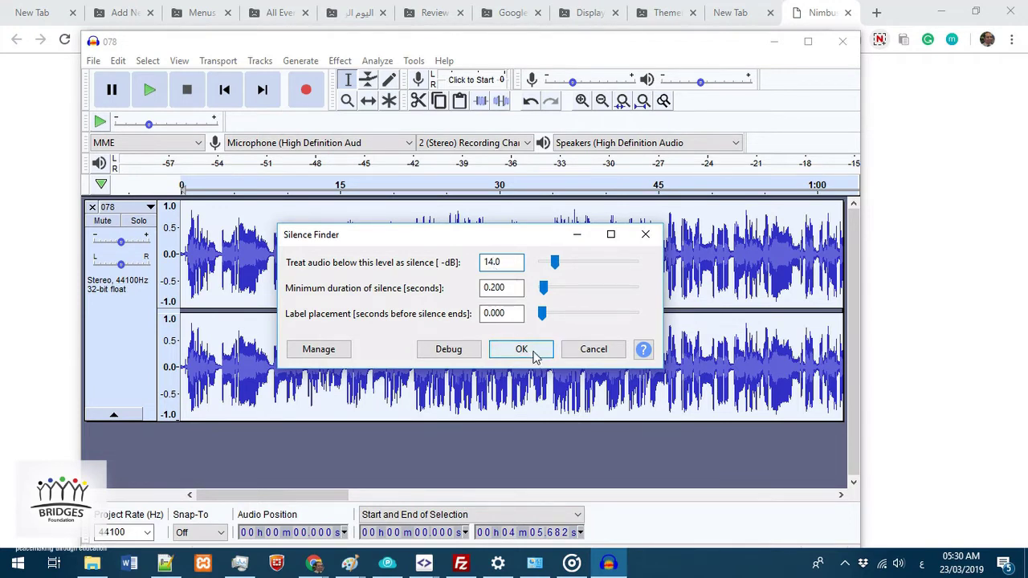
left_click(530, 350)
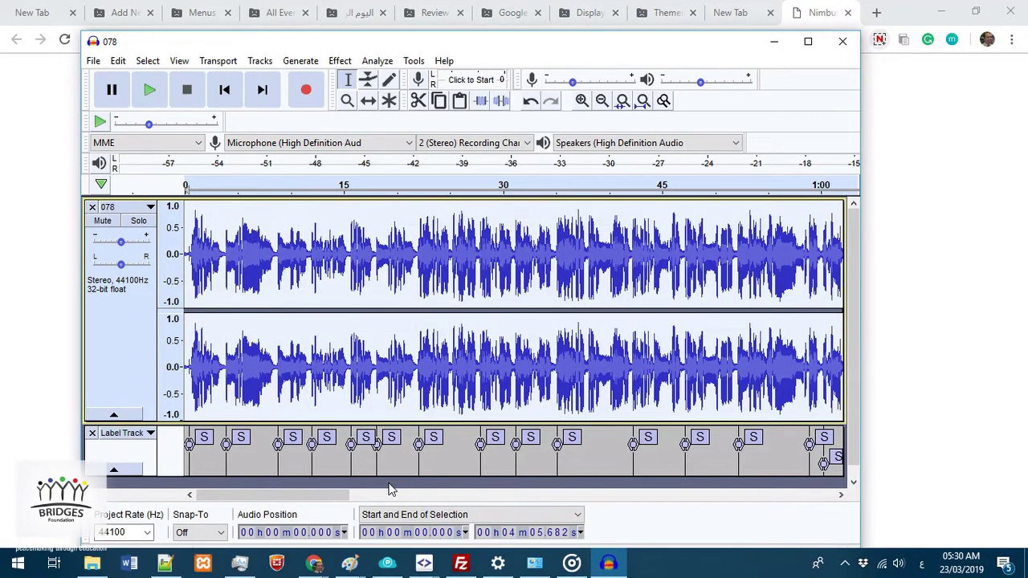
- Open the label list, check its entries through to the last one, and close it without making changes
left_click(179, 61)
mouse_move(153, 65)
mouse_move(118, 61)
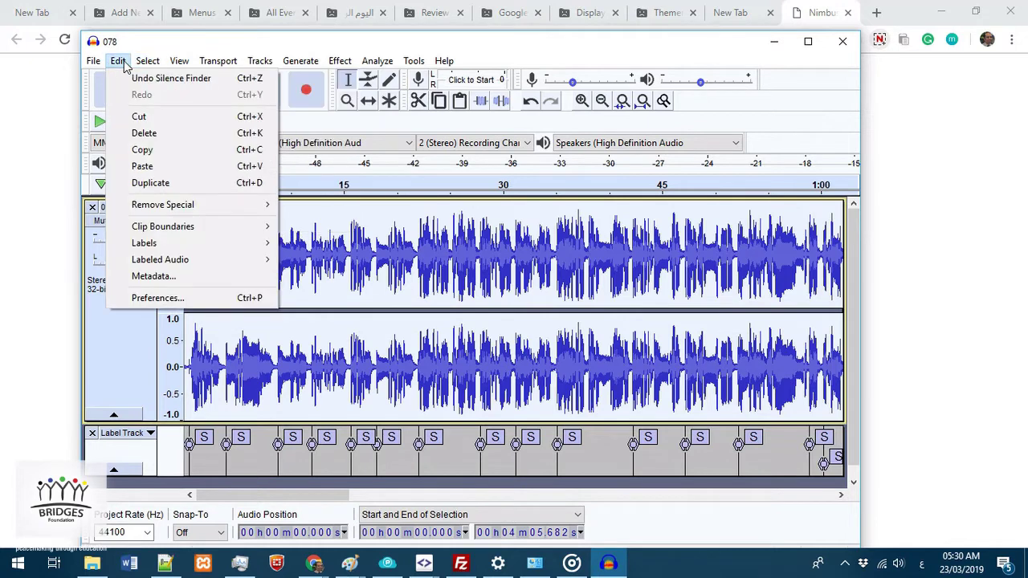
mouse_move(152, 243)
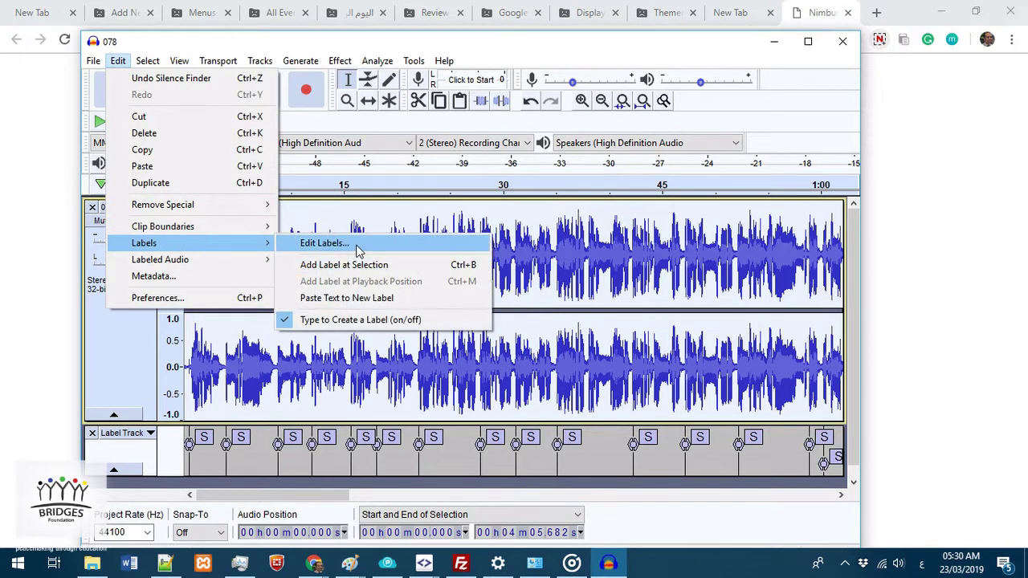
left_click(358, 250)
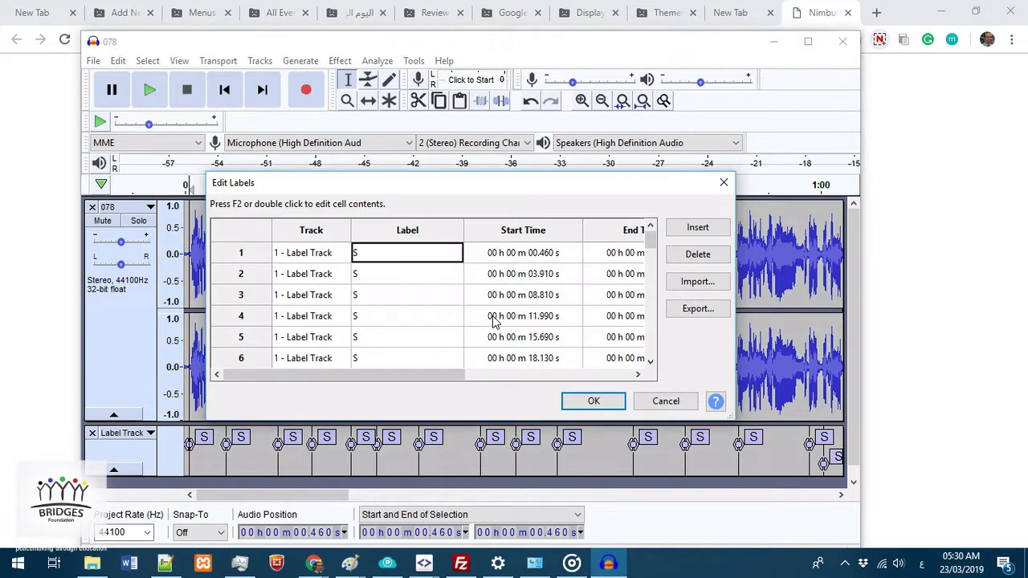
left_click_drag(650, 233, 651, 363)
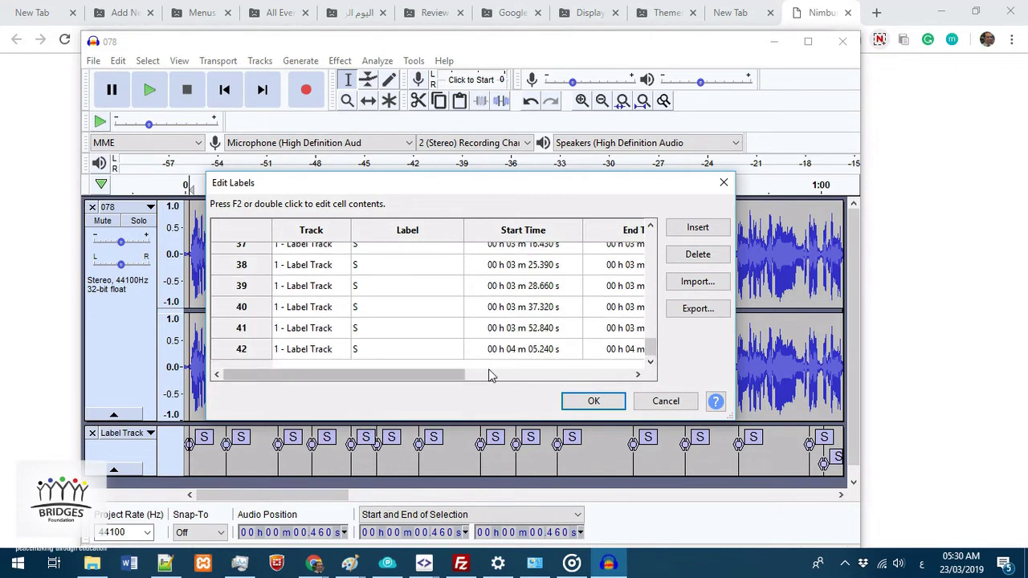
left_click(666, 406)
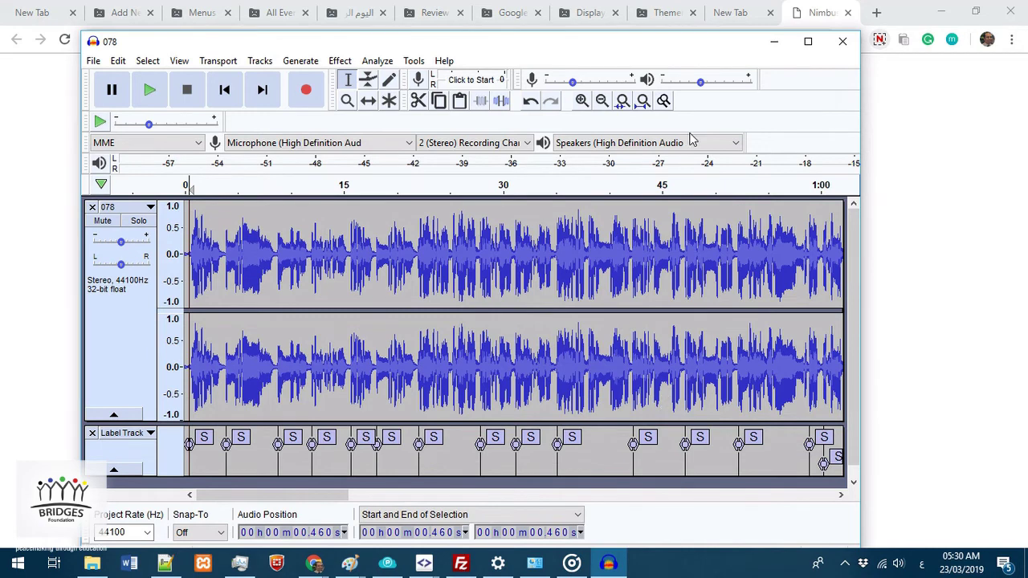
- Play the recitation from the first label, jump to about 22 seconds, and pause at about 26 seconds
left_click(808, 41)
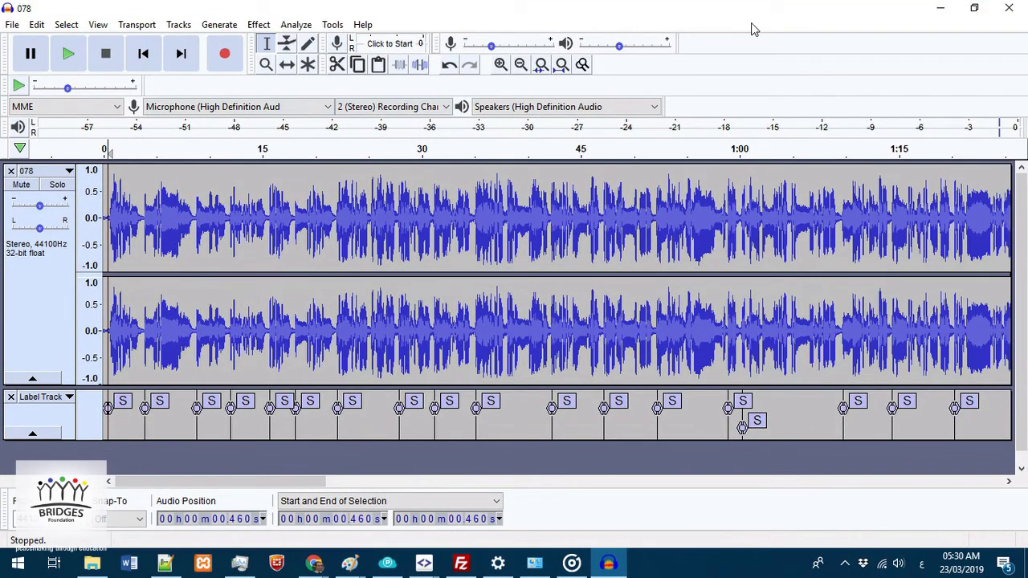
left_click(971, 7)
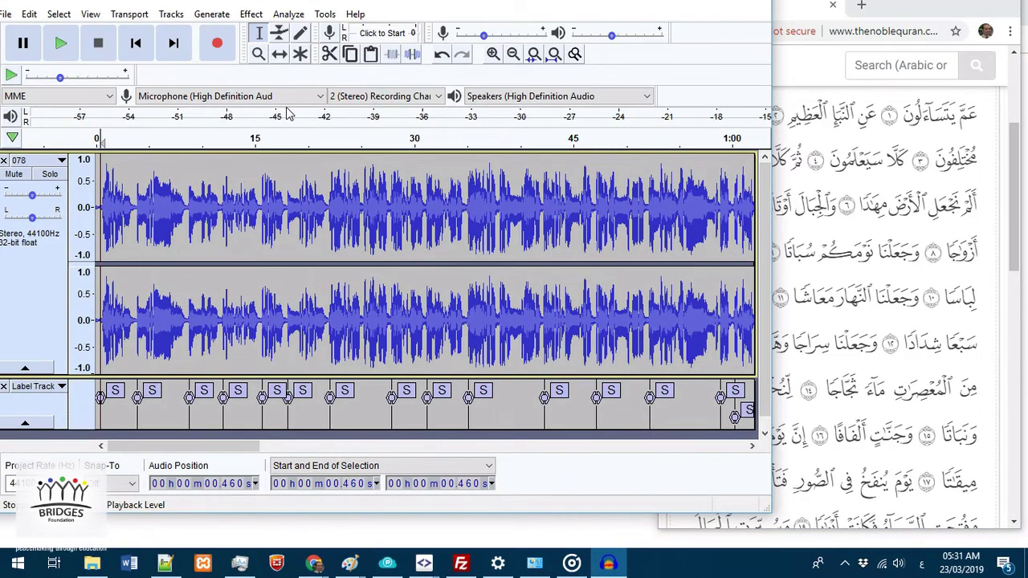
left_click(59, 44)
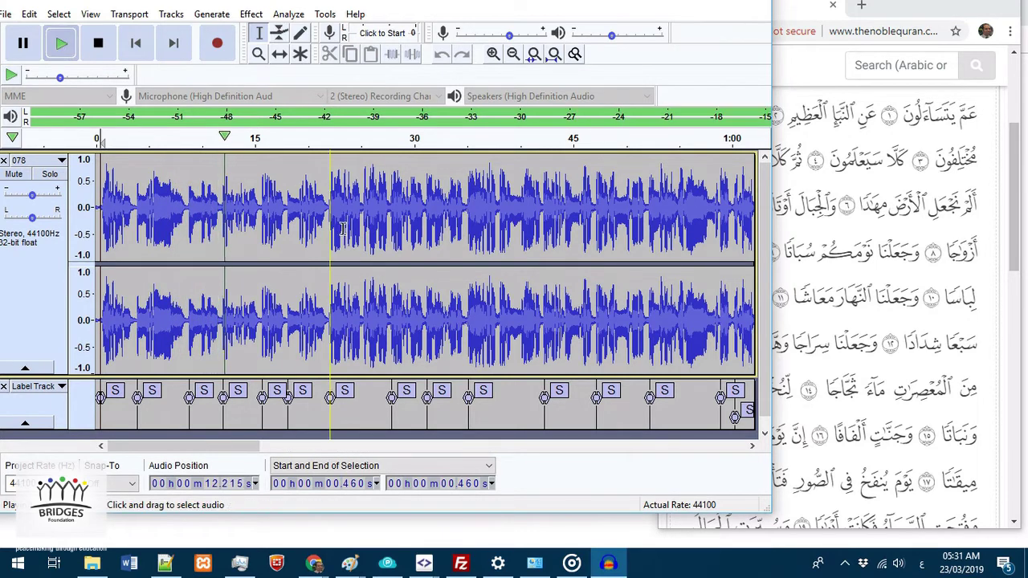
left_click(331, 144)
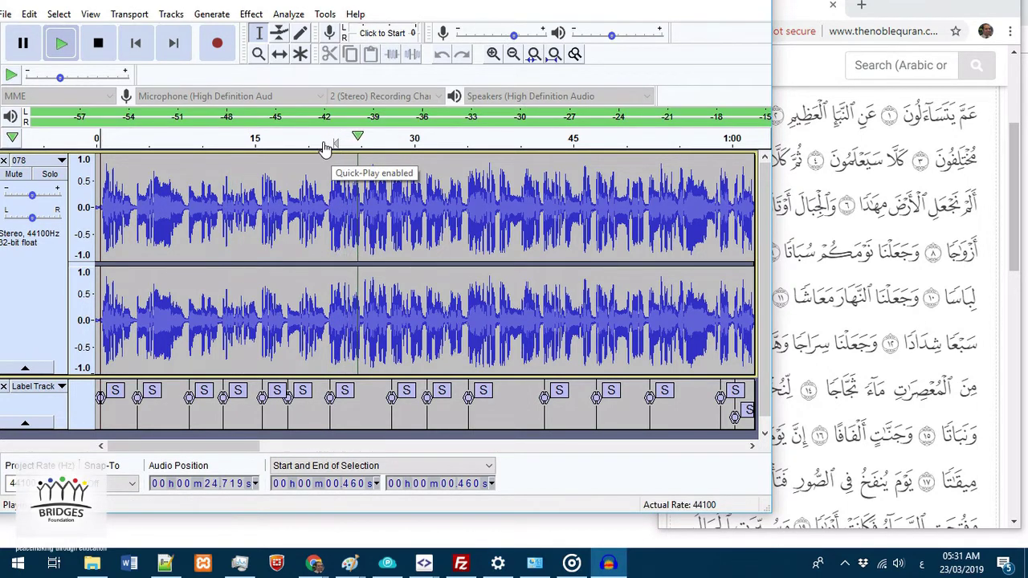
left_click(34, 48)
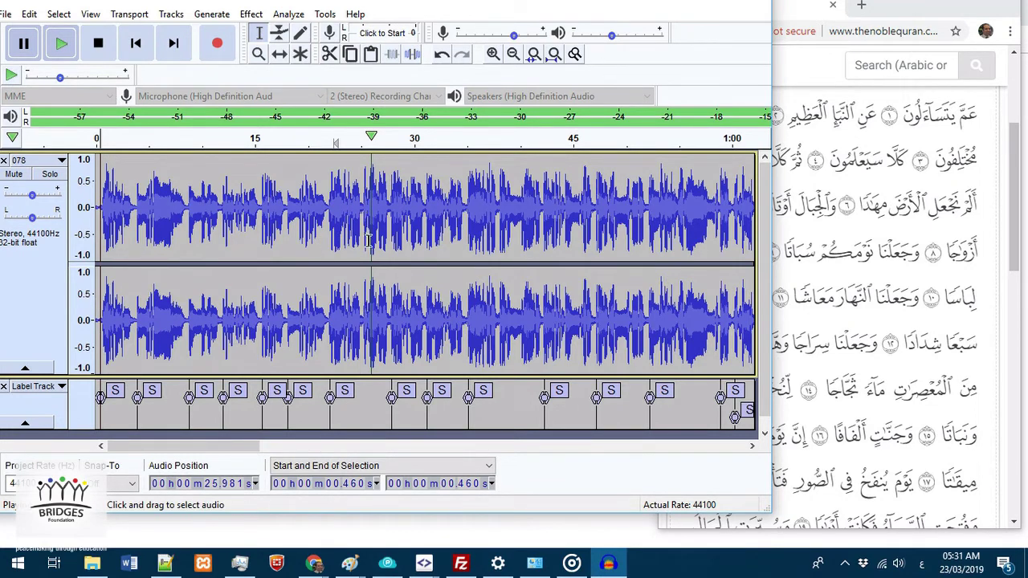
- Play the recitation from about 24 seconds, pause it, and replay it from the gap at about 25.2 seconds
scroll(371, 270, "up", 2)
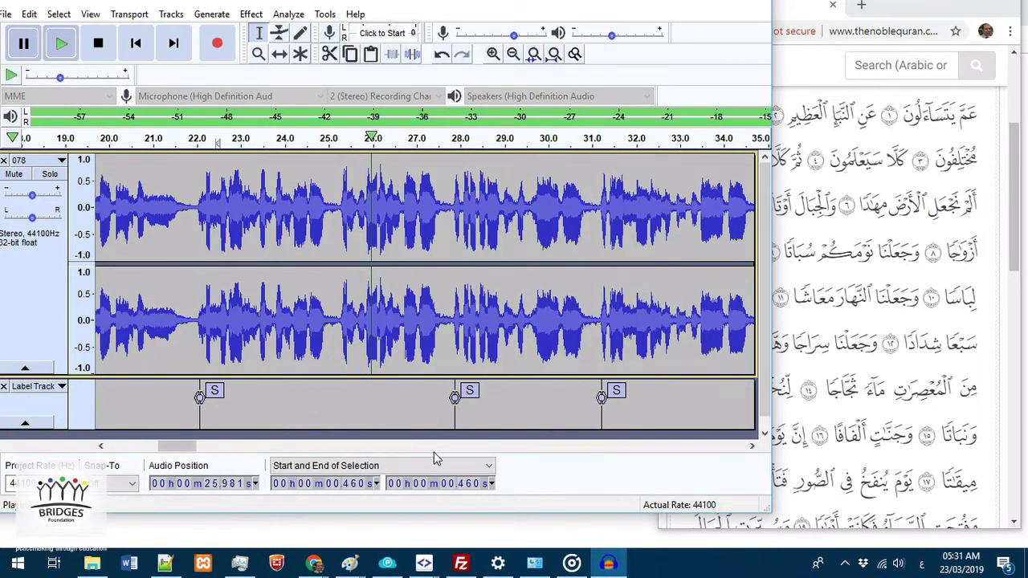
mouse_move(182, 447)
left_mouse_down()
mouse_move(147, 446)
mouse_move(234, 443)
mouse_move(194, 445)
left_mouse_up()
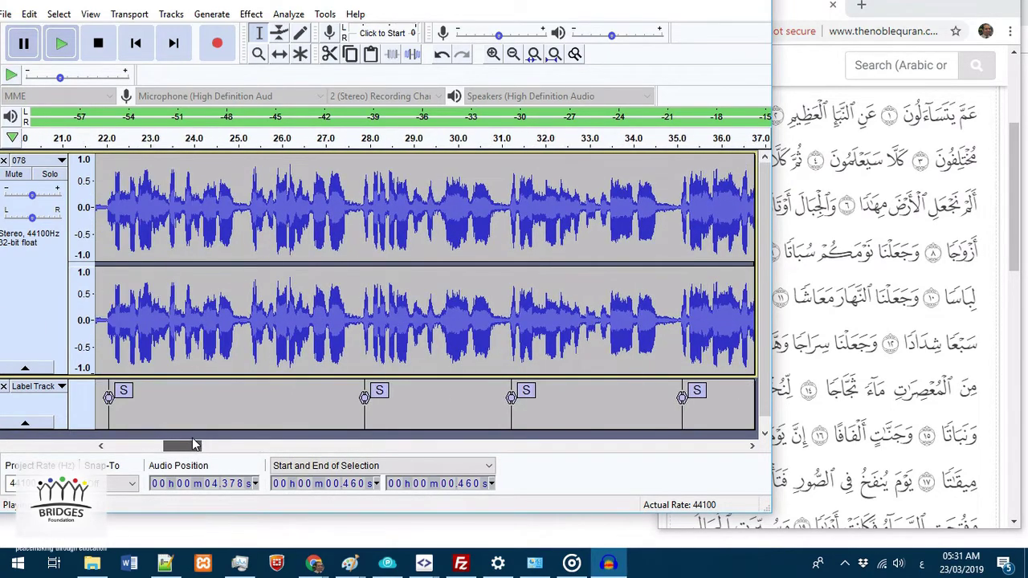
left_click(193, 139)
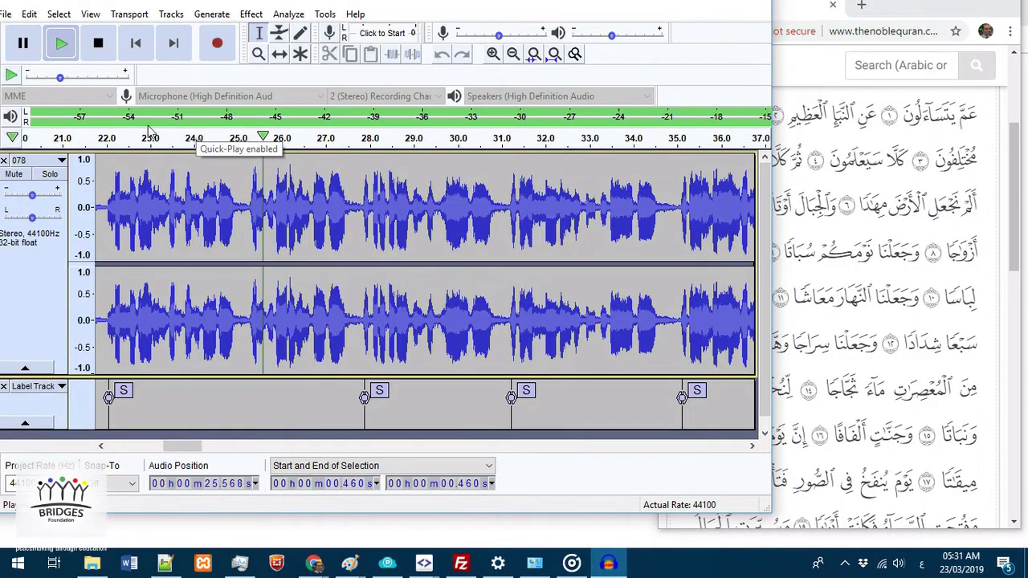
left_click(34, 39)
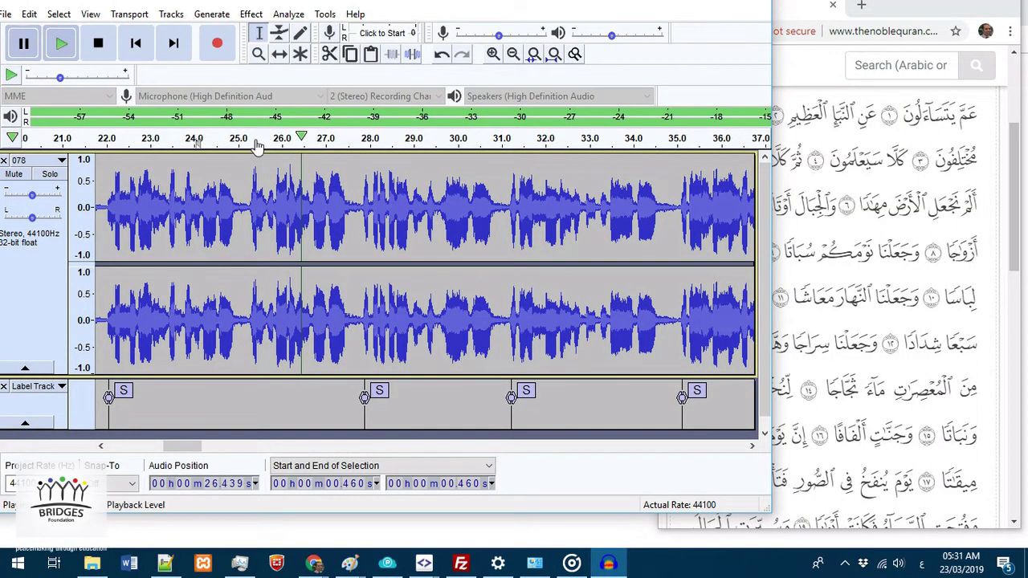
left_click(247, 205)
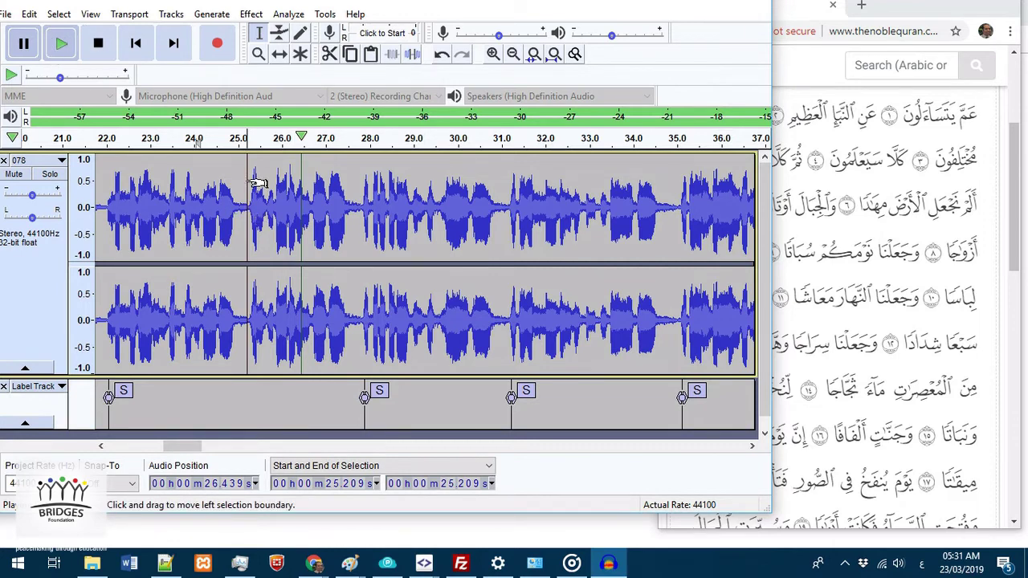
left_click(68, 51)
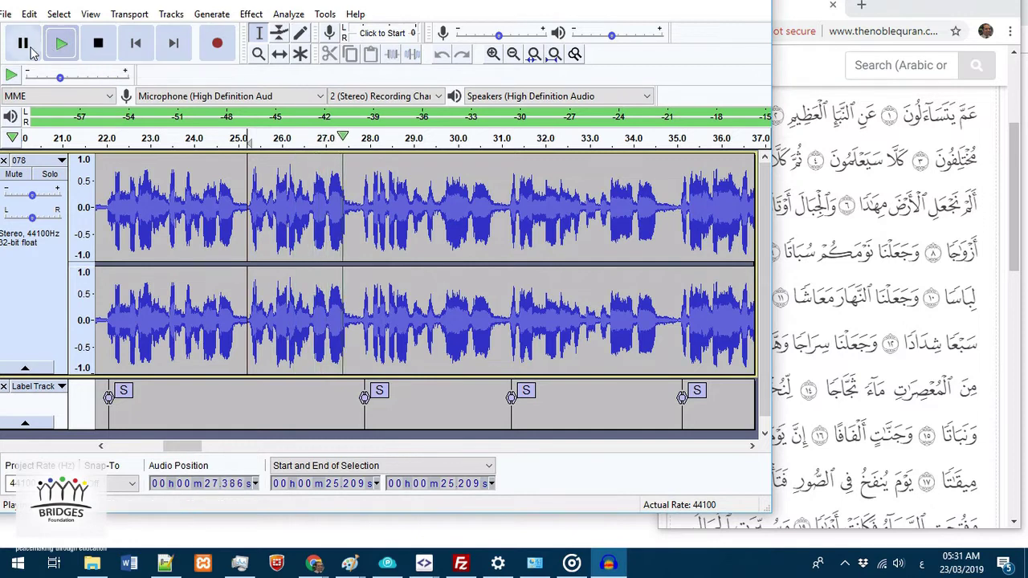
- Place the cursor at 25.282 seconds, at the end of the gap, and play from there twice to check the verse start
scroll(254, 244, "up", 1, "ctrl")
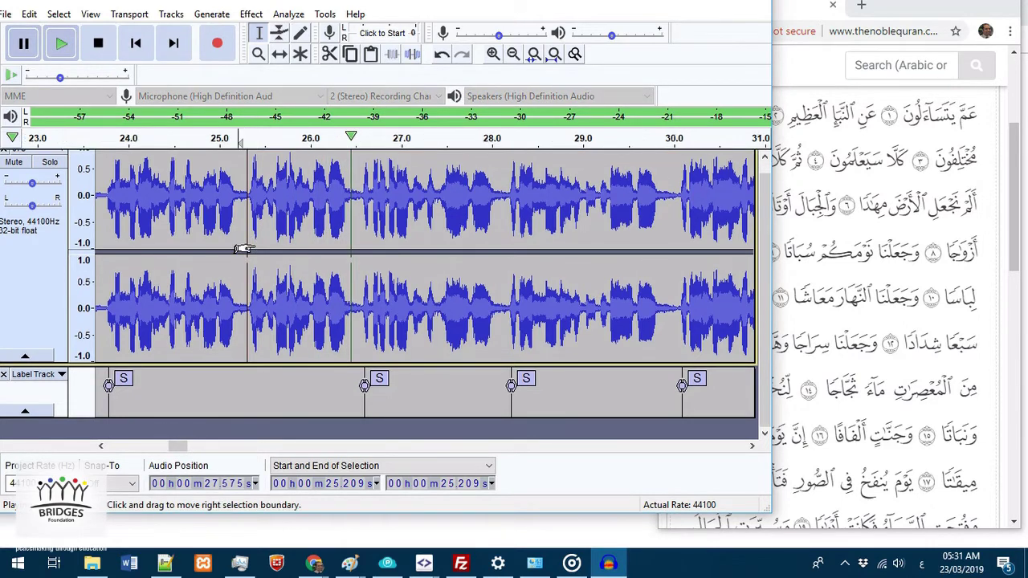
left_click(244, 191)
scroll(241, 197, "up", 1)
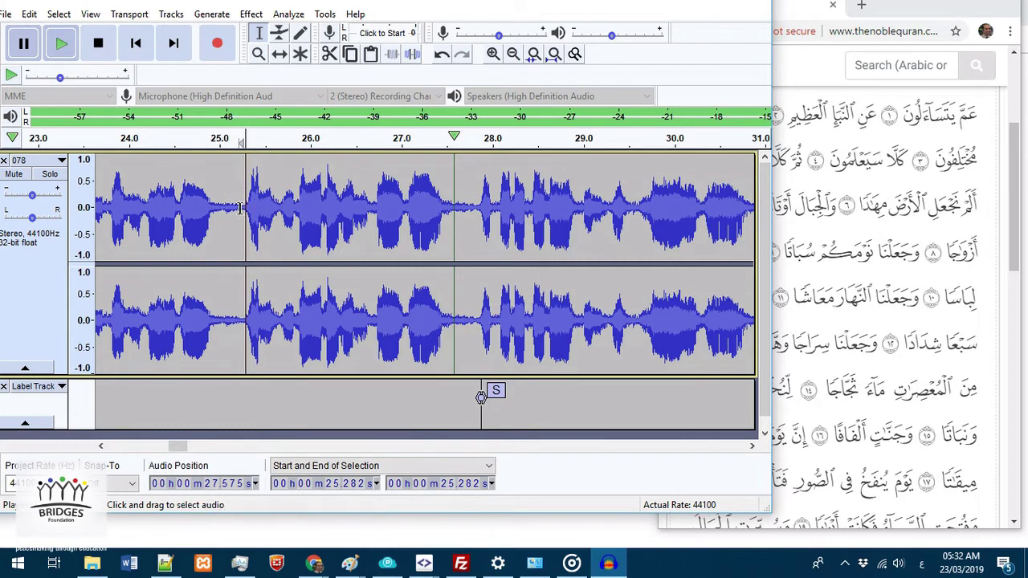
left_click(63, 45)
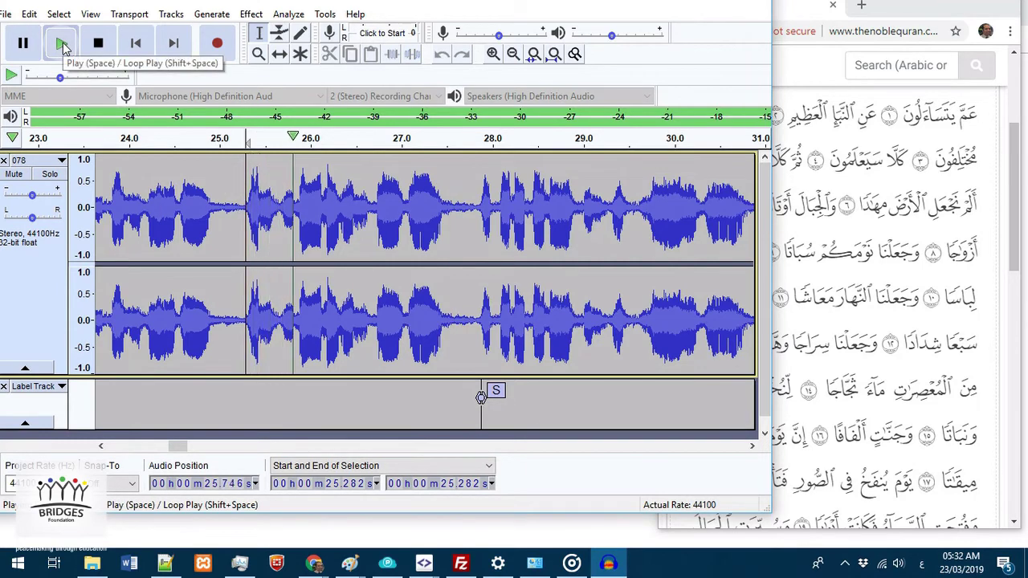
left_click(24, 45)
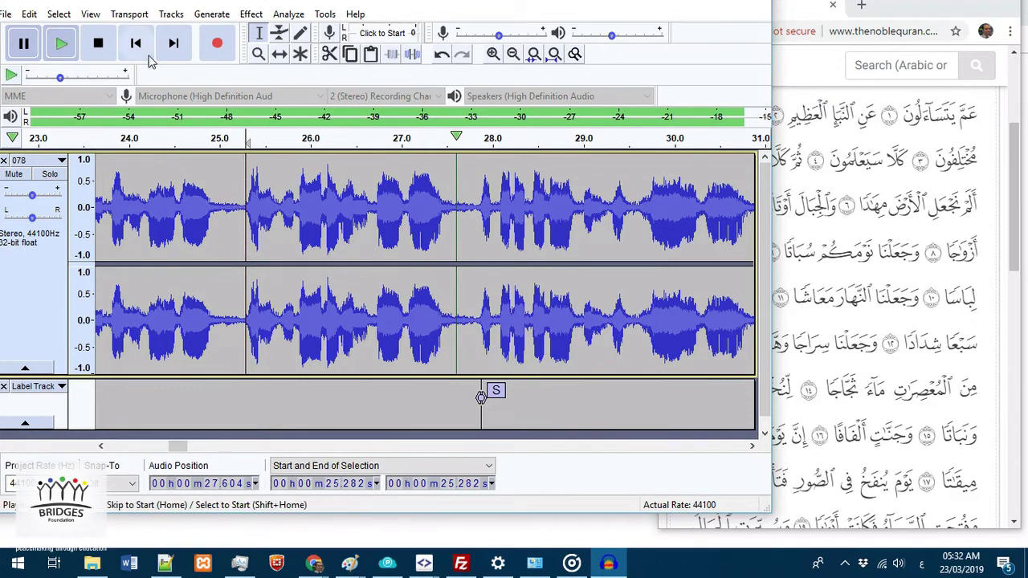
left_click(77, 53)
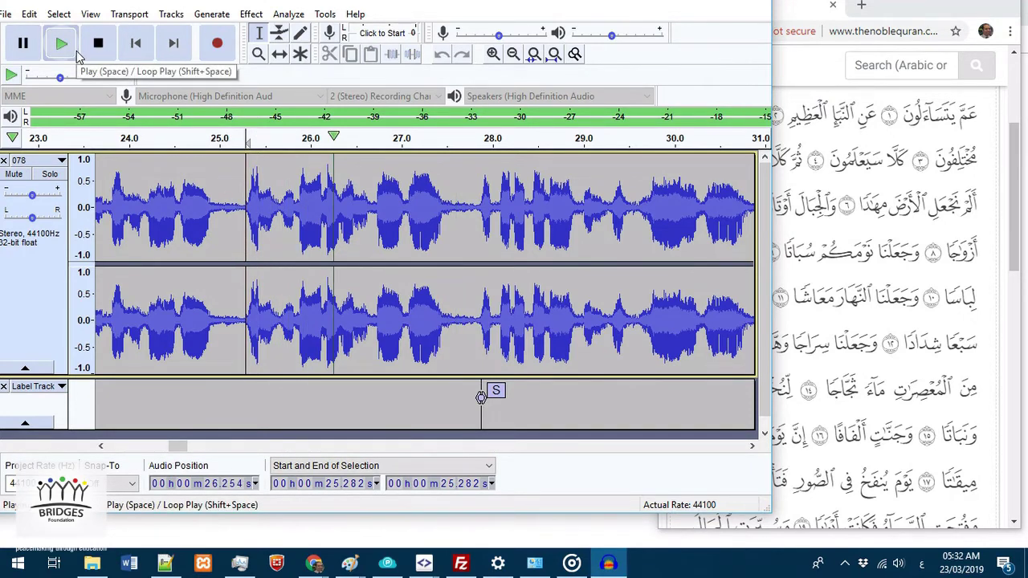
left_click(28, 54)
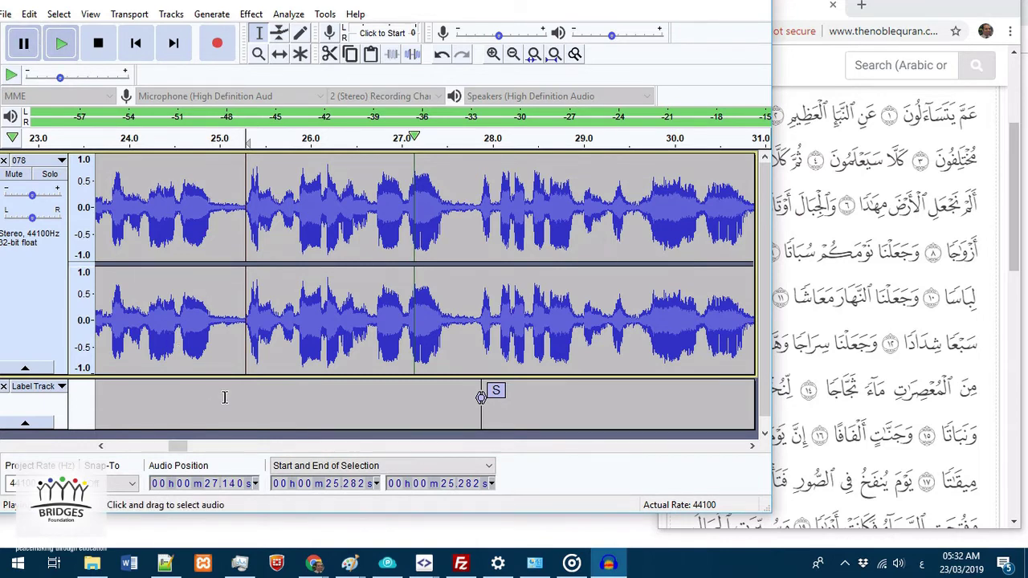
- Add a label named S at 25.282 seconds in the label track
key("shift+Down")
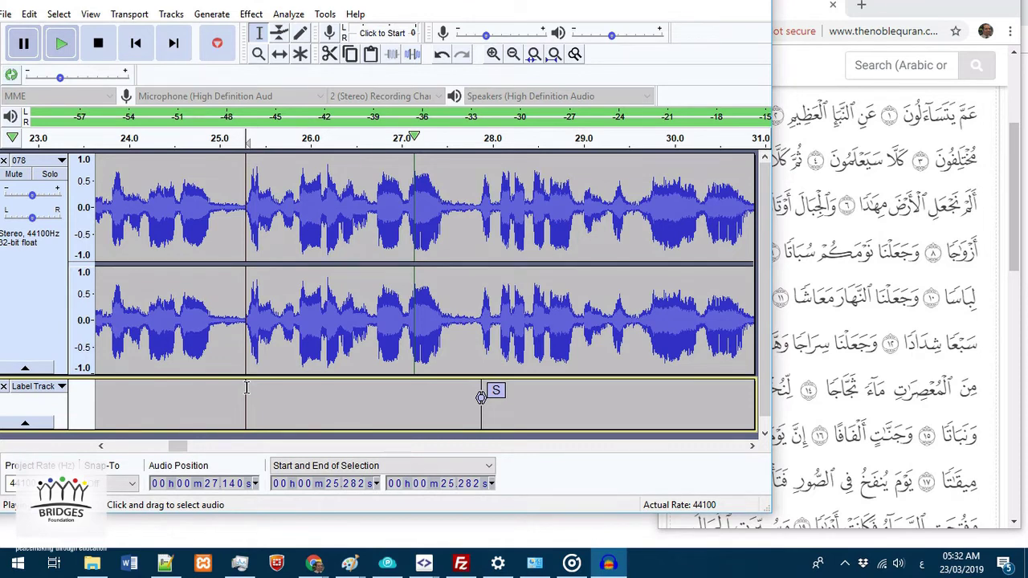
key("ctrl+b")
key("alt+shift")
type("S")
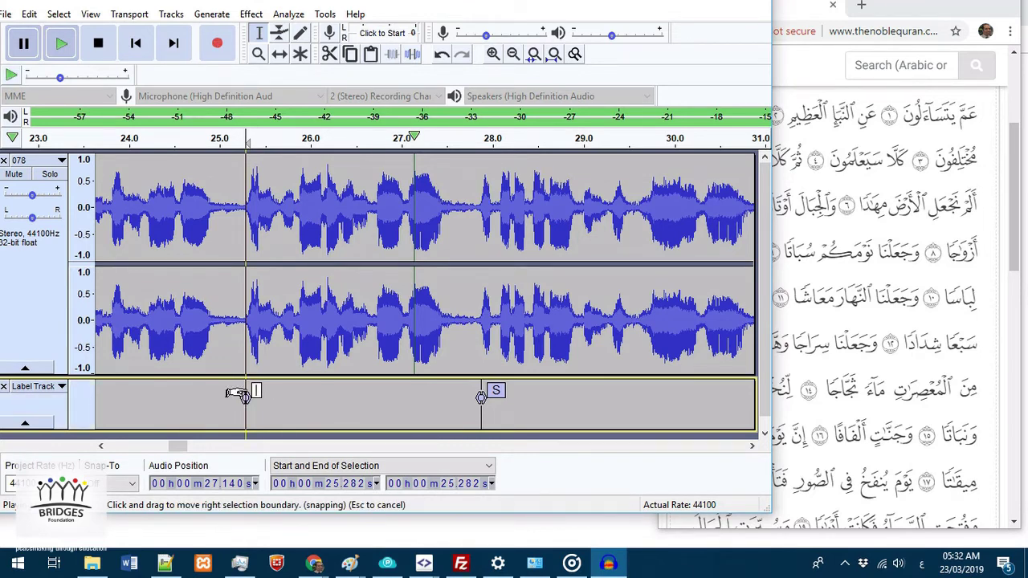
key("Return")
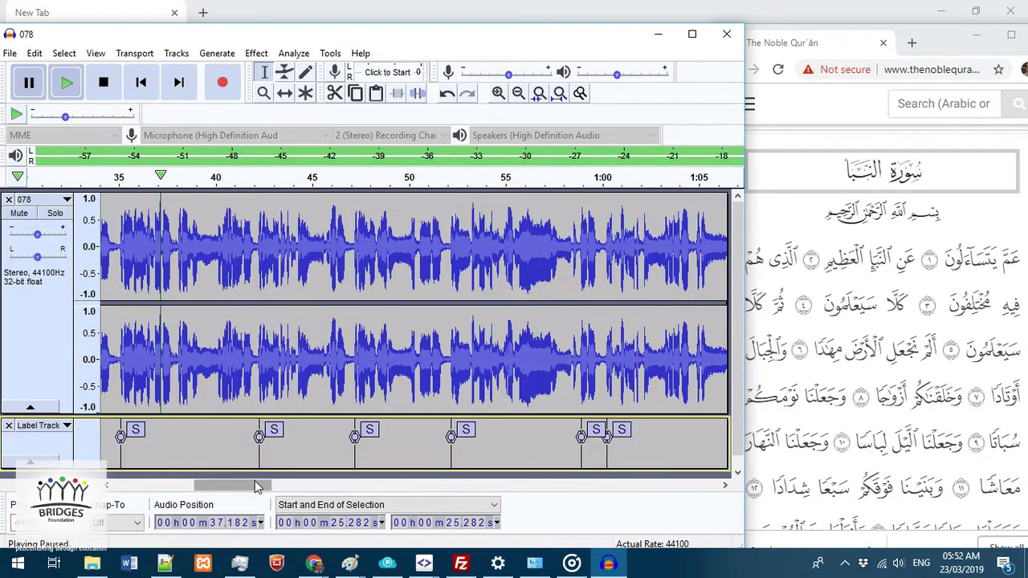
- Play the recitation from about 58 seconds while following the verses on The Noble Qur'an page, and pause at about 1:05.6
left_click_drag(254, 485, 168, 487)
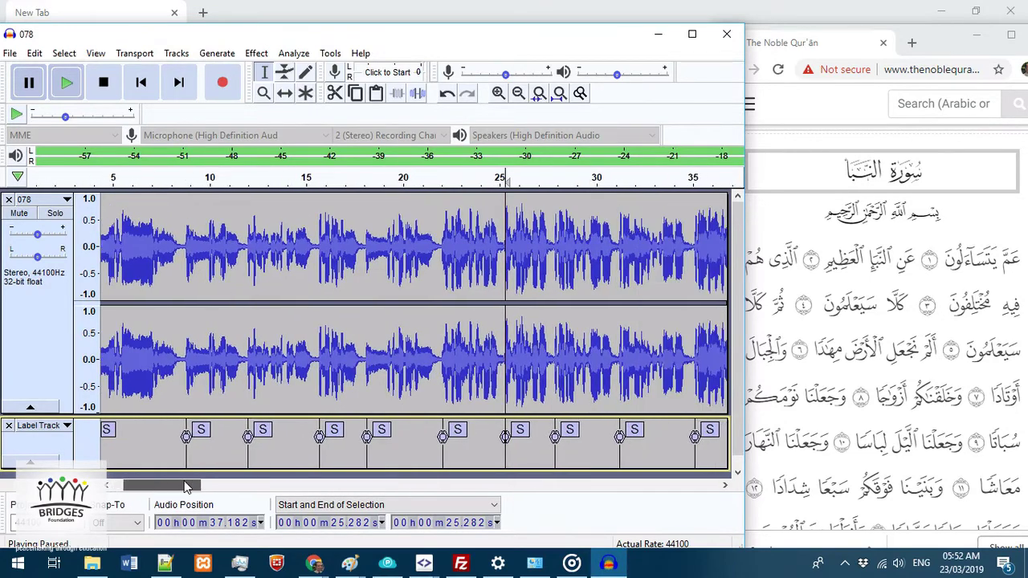
left_click_drag(167, 487, 171, 487)
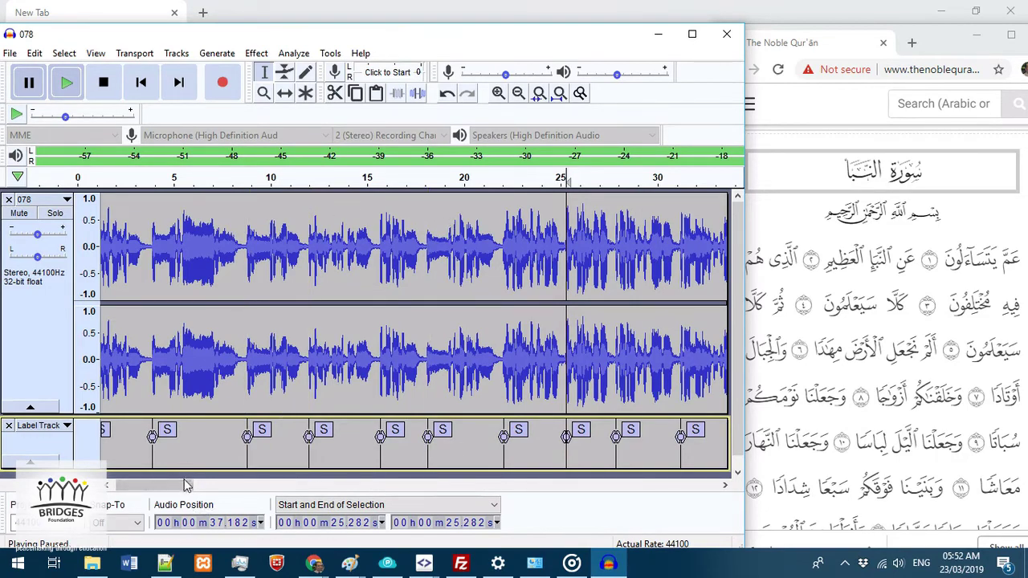
left_click_drag(184, 487, 303, 483)
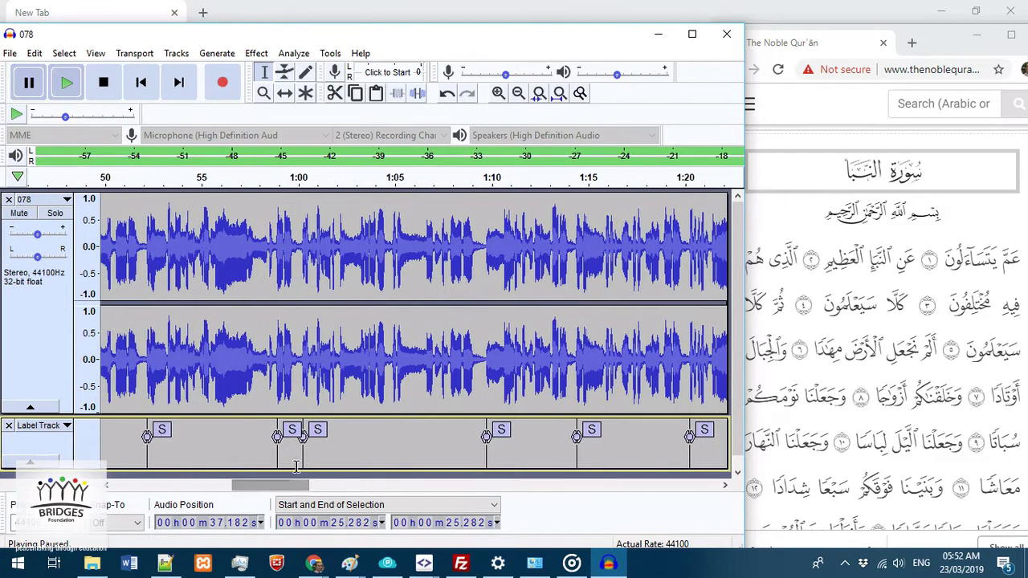
key("p")
left_click(281, 178)
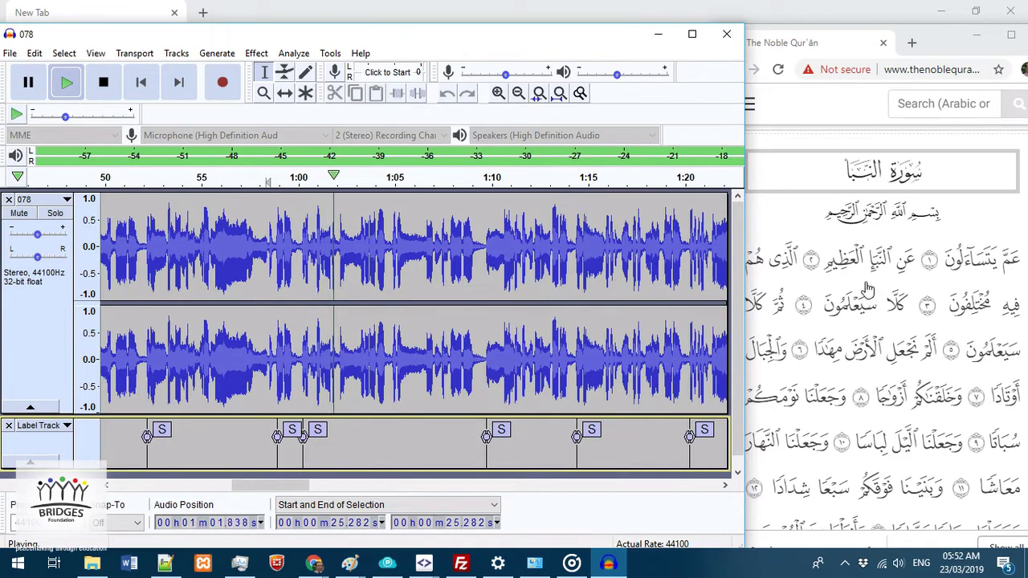
left_click(945, 145)
scroll(944, 201, "down", 3)
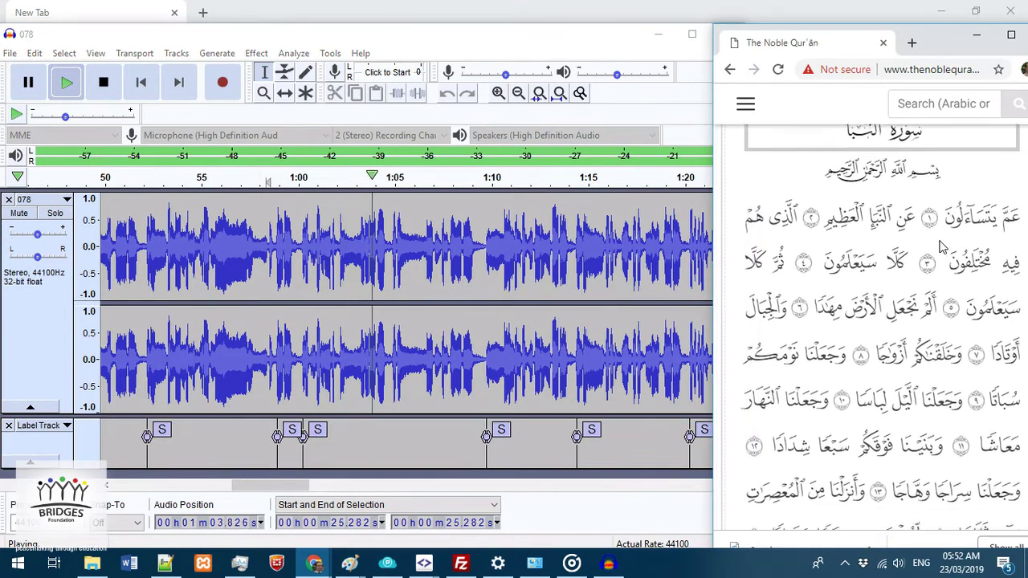
left_click(28, 82)
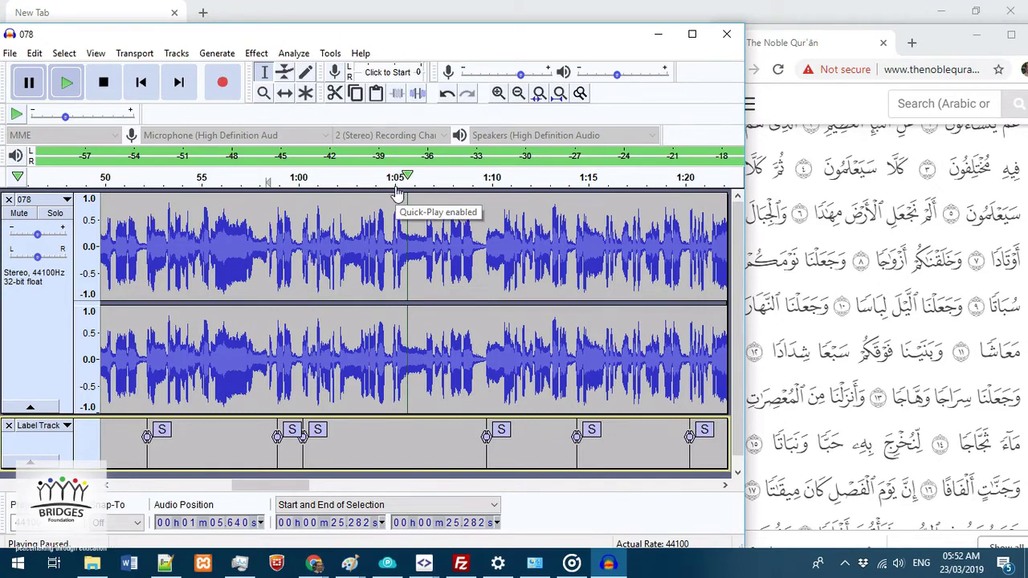
- Resume the recitation, replay it from the gap at about 1:04.9, and pause at about 1:06.3
scroll(396, 192, "up", 3)
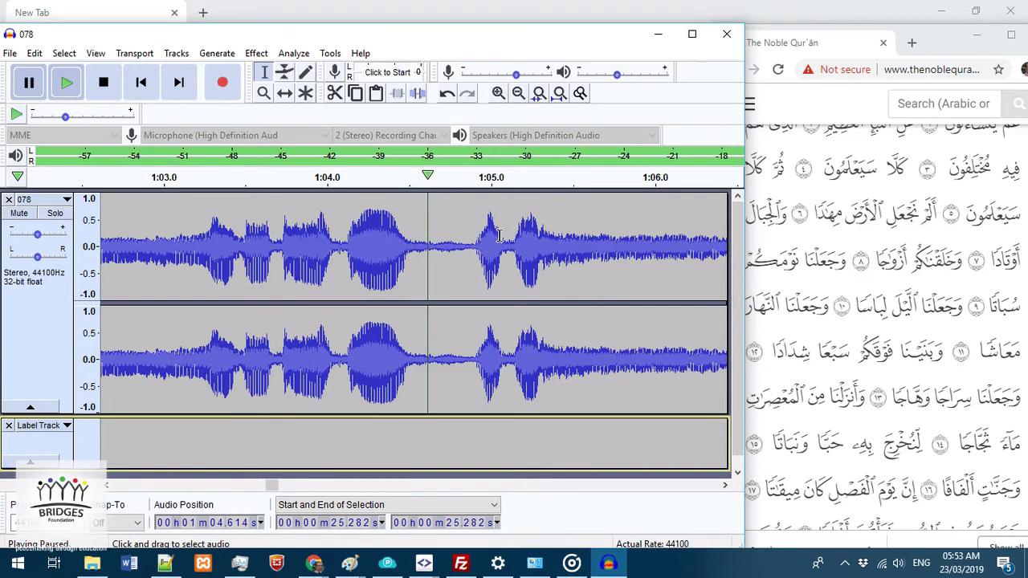
key("p")
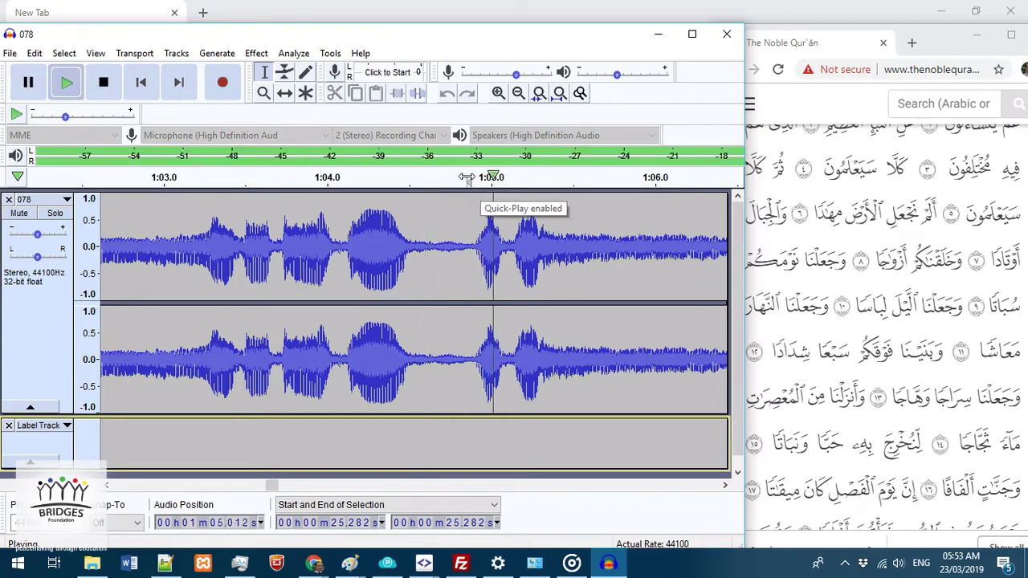
left_click(468, 179)
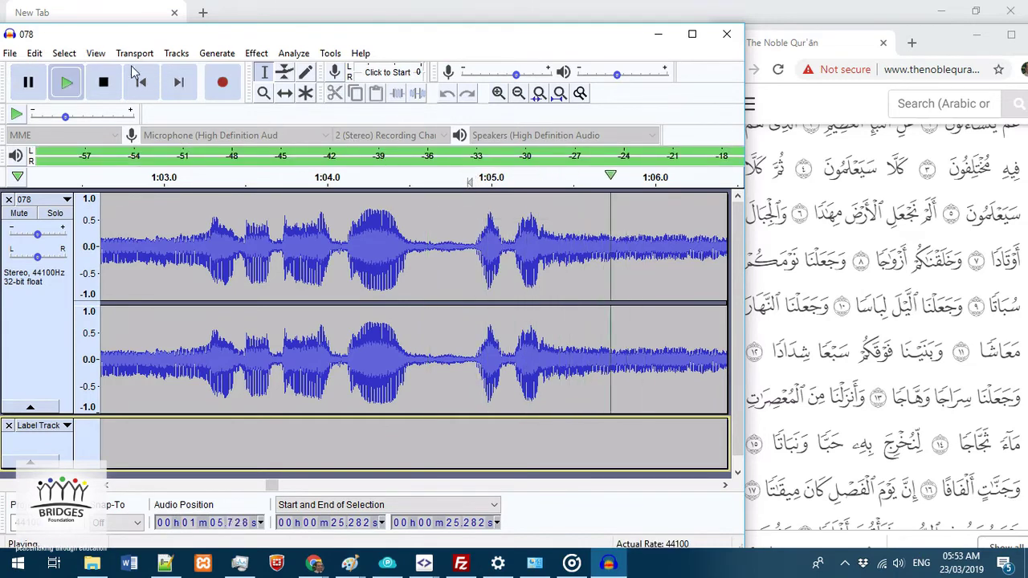
left_click(30, 83)
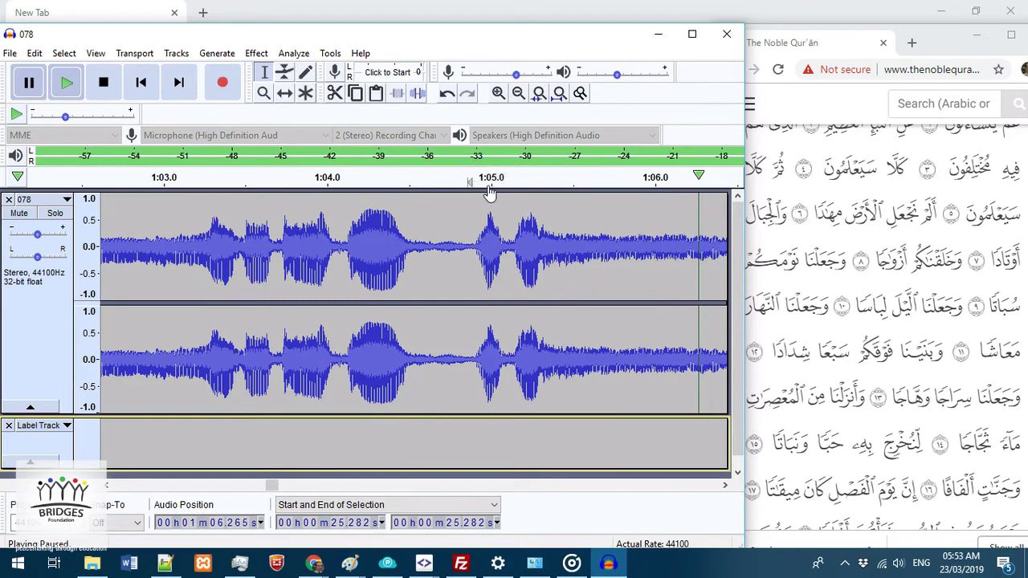
- Place the cursor at 1:04.889, play from there to check the verse start, and pause at about 1:06.6
left_click(472, 275)
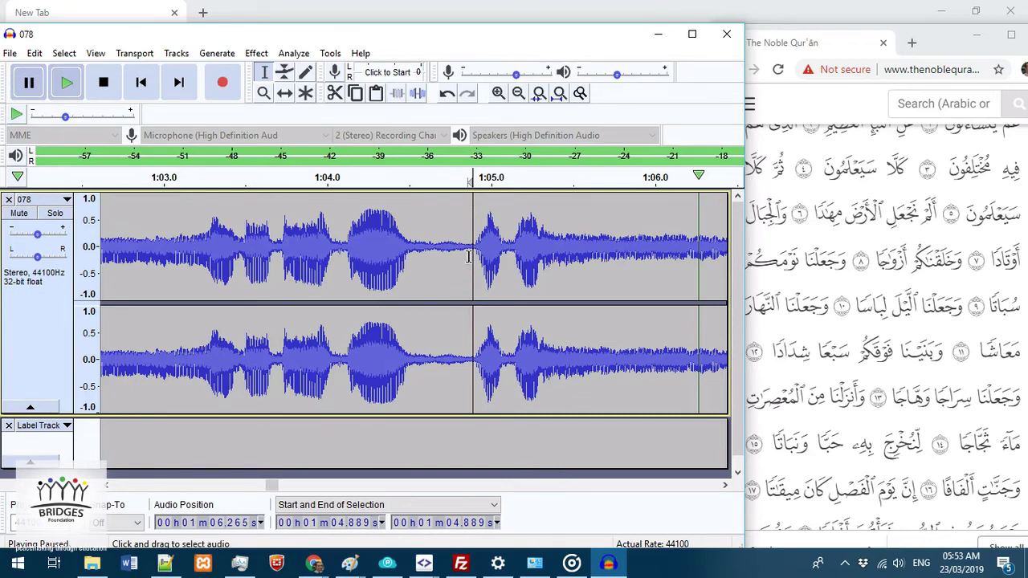
left_click(67, 85)
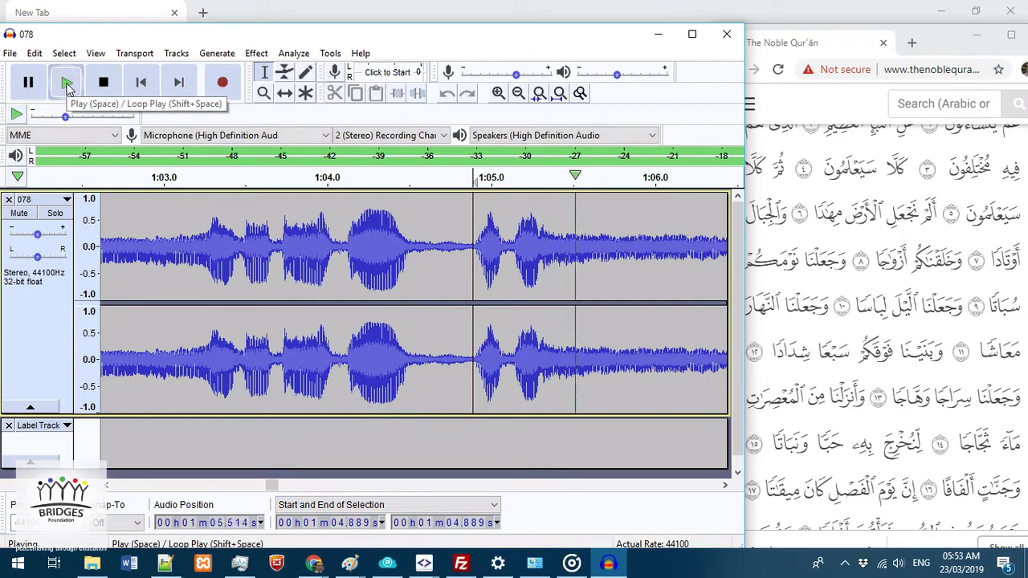
left_click(19, 85)
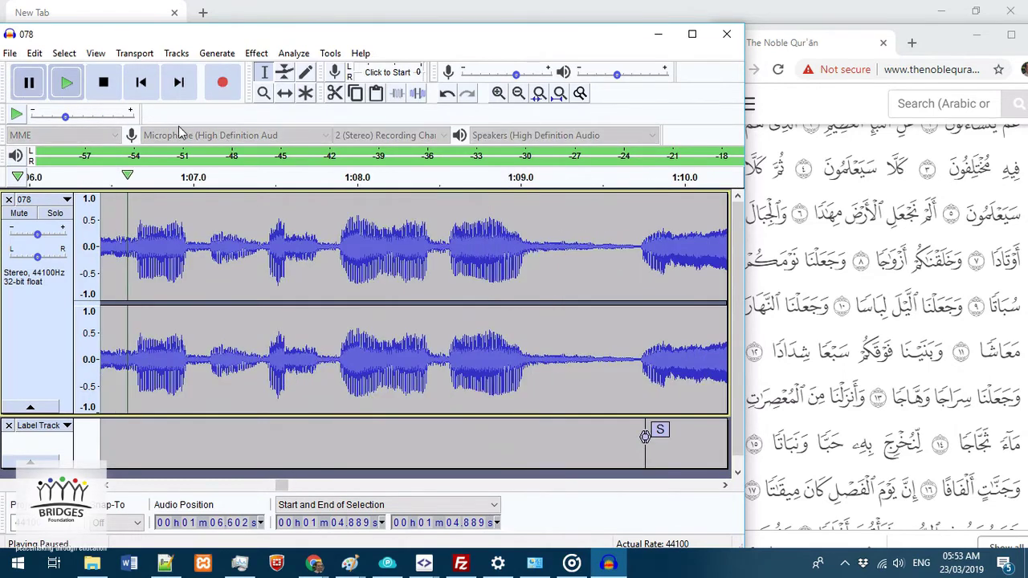
- Add a label named S at the cursor position of 1:04.889 in the label track
left_click_drag(282, 486, 277, 490)
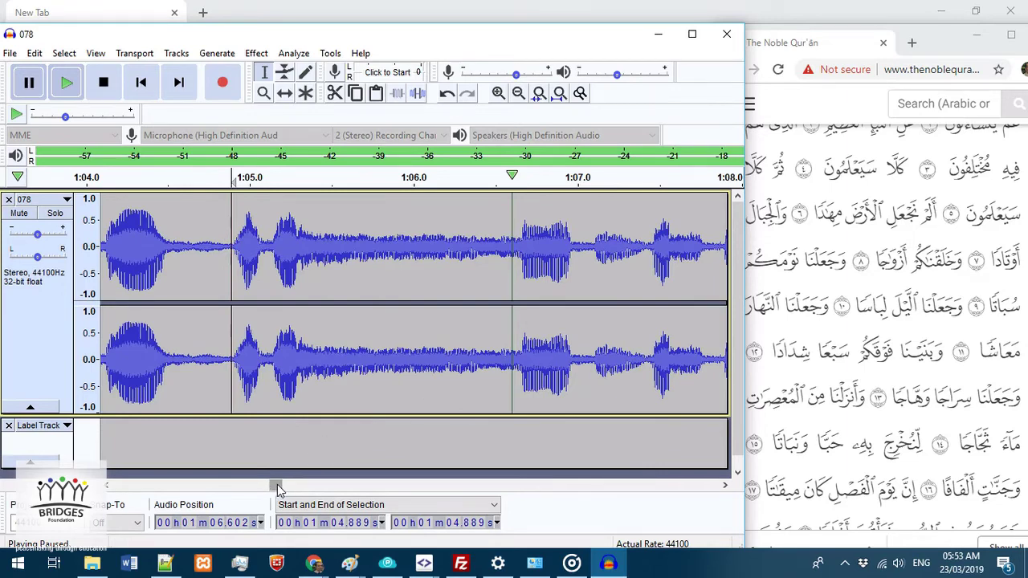
left_click_drag(280, 489, 273, 487)
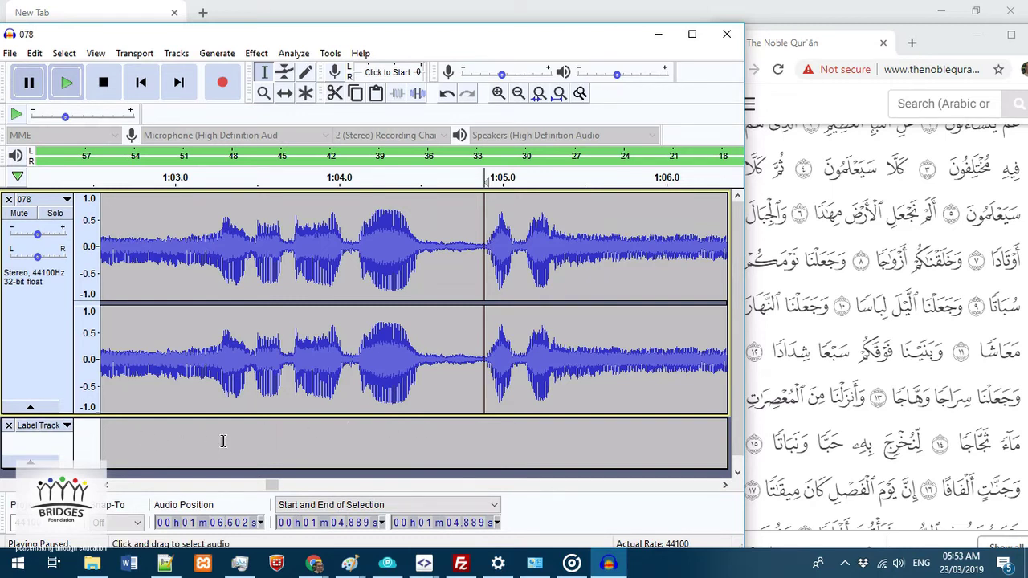
key("shift+Down")
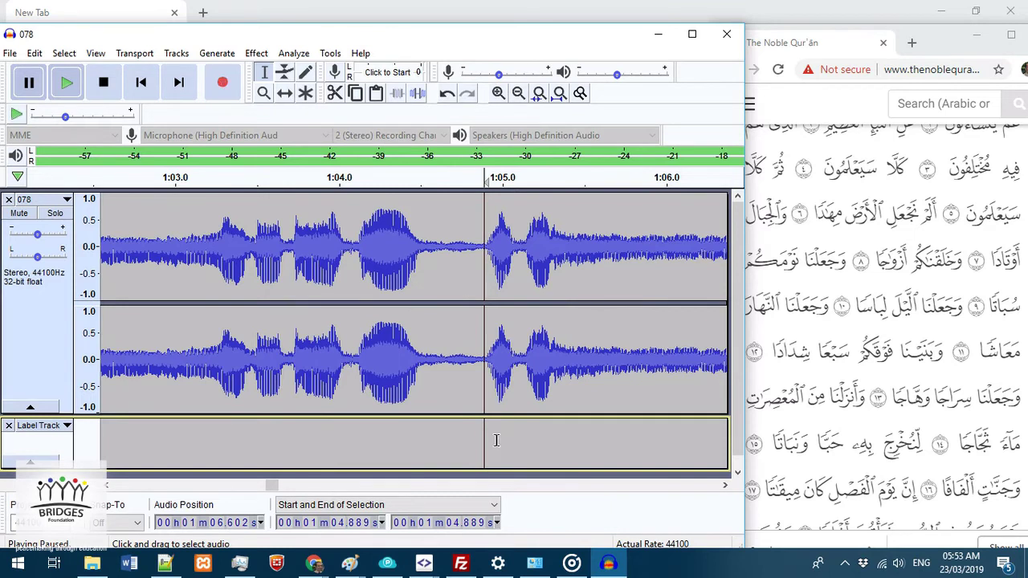
type("S")
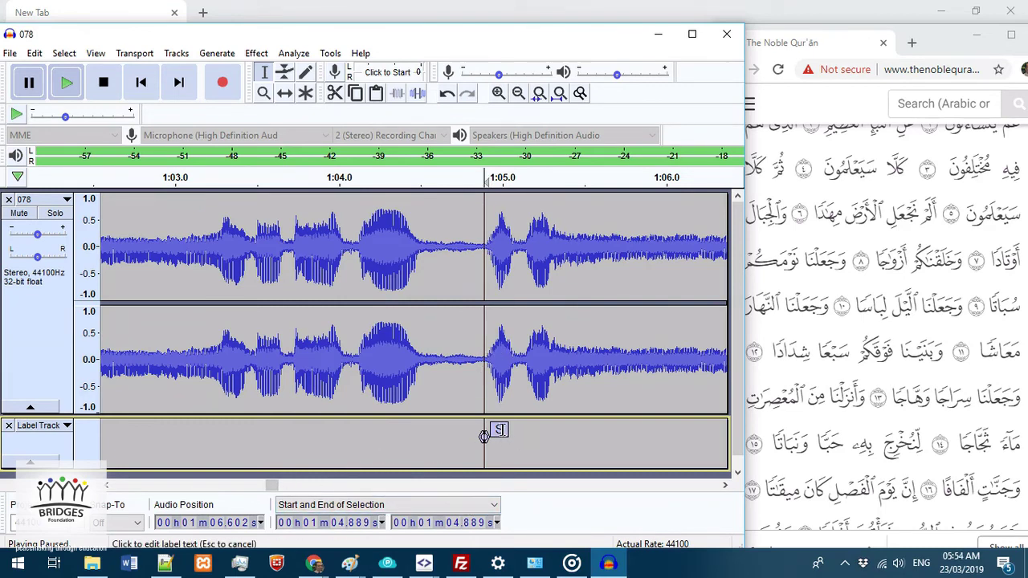
- Replay the recitation from about 56.5 seconds past the two S labels near 59 seconds and 1:00, and pause at about 1:01.7
left_click_drag(273, 486, 294, 486)
scroll(467, 361, "down", 5)
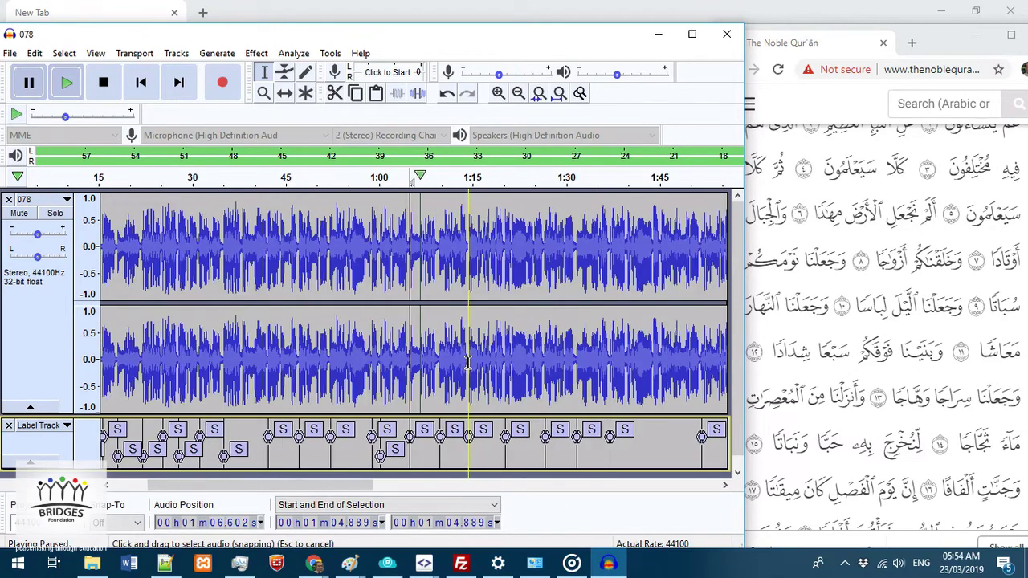
left_click_drag(370, 486, 362, 487)
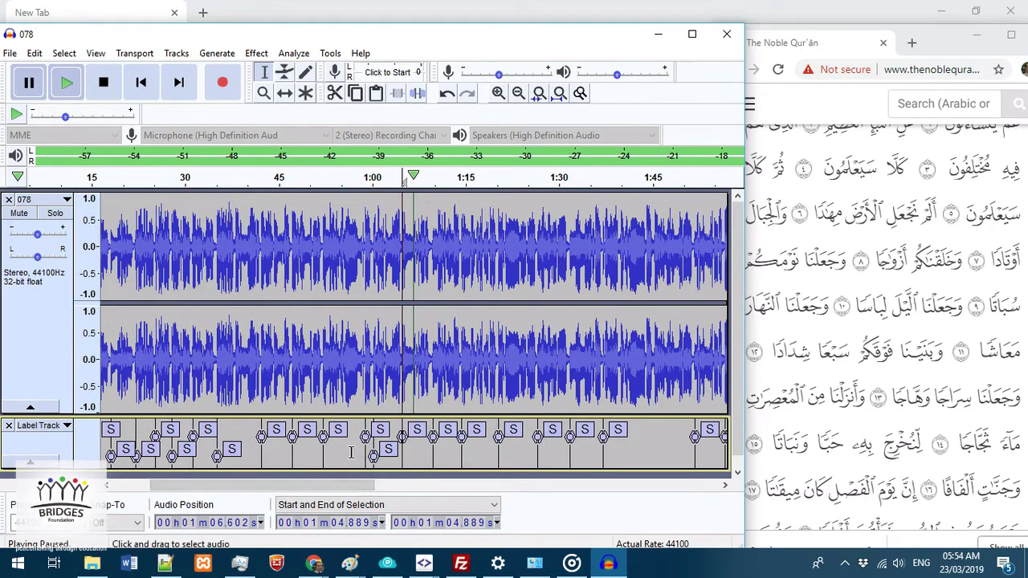
left_click(349, 179)
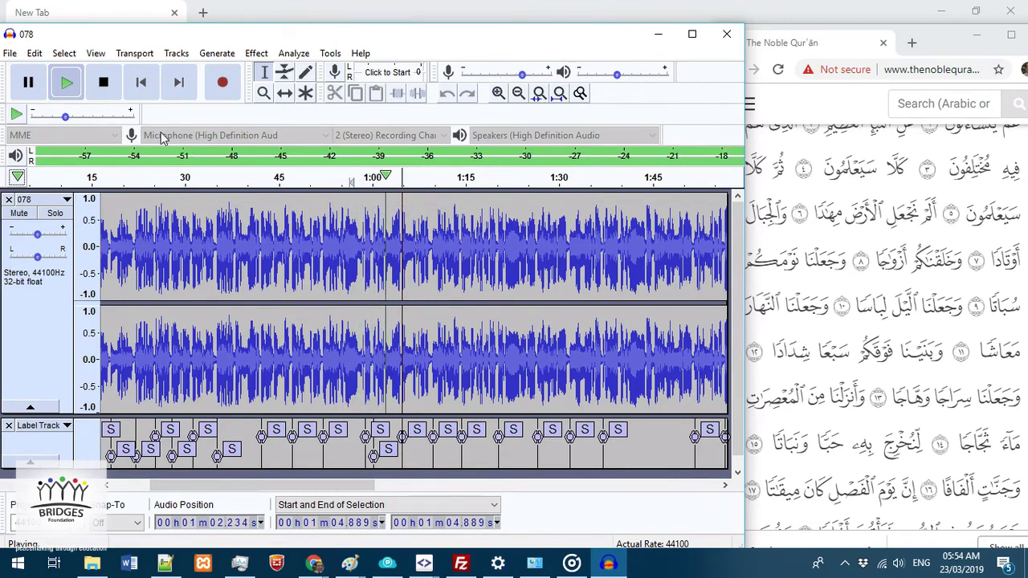
left_click(28, 82)
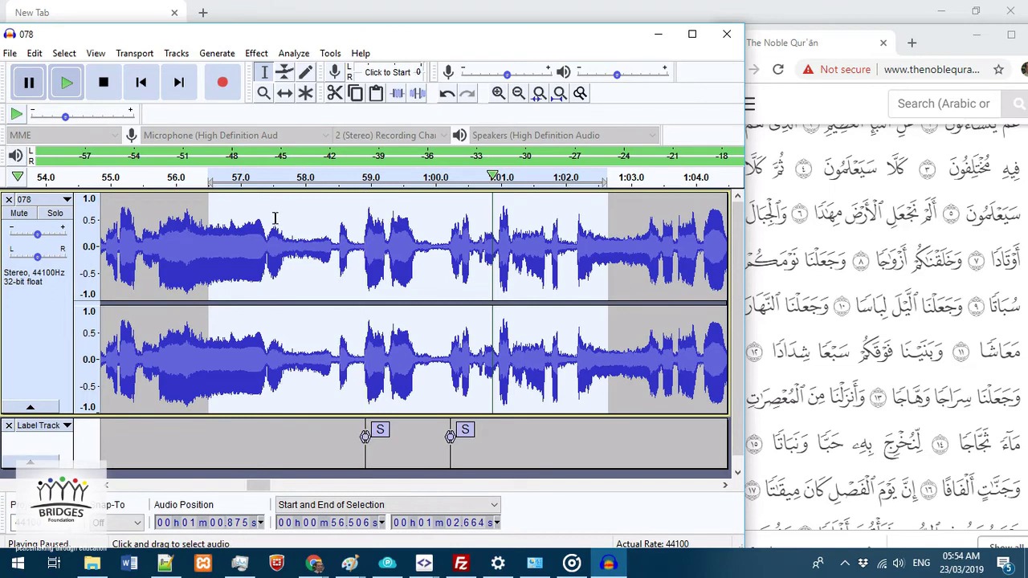
left_click(71, 84)
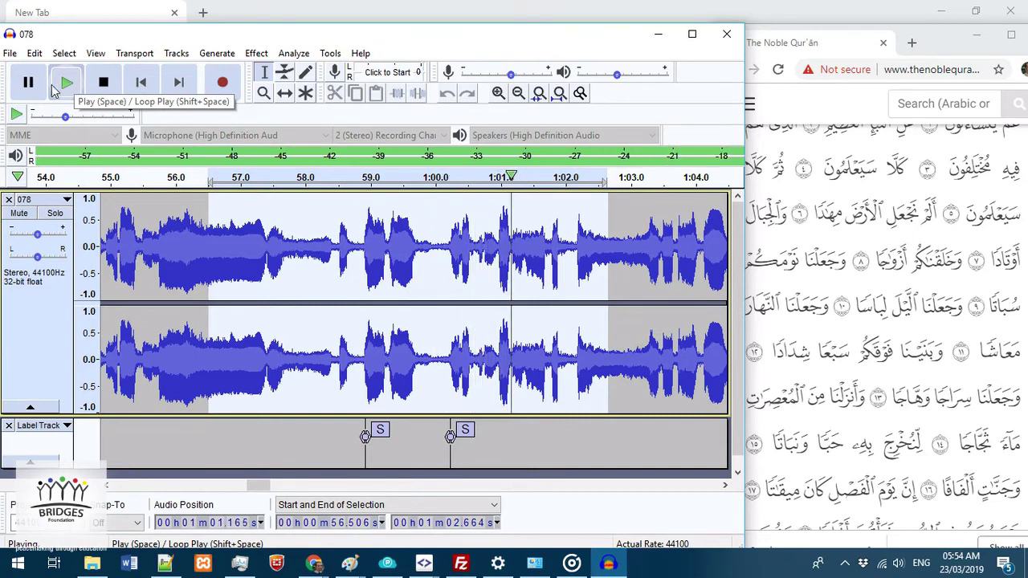
key("p")
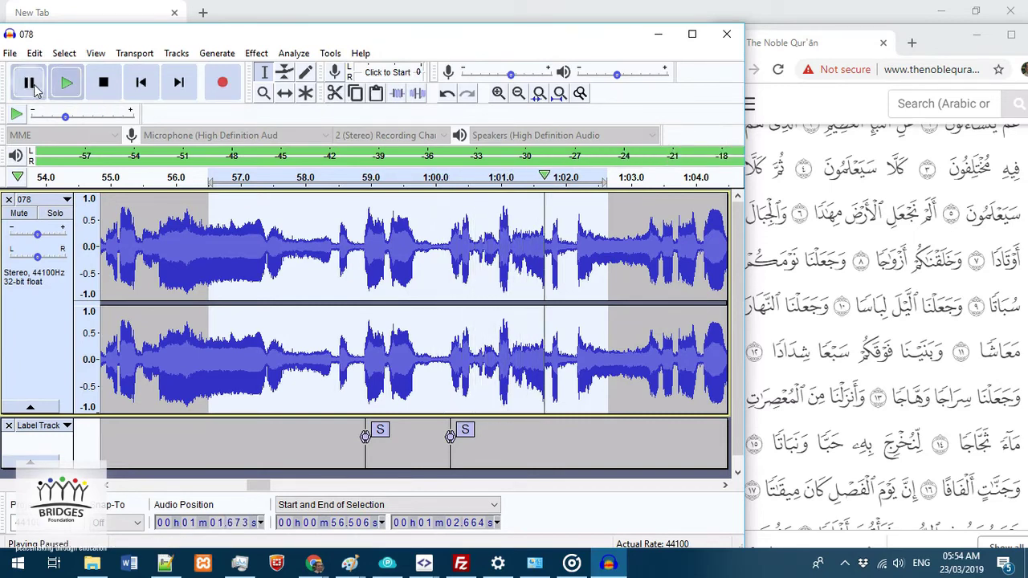
- Delete the S label at 58.920 seconds and play from the neighbouring label at 1:00.230 to check the verse start, pausing at about 1:02.1
right_click(379, 430)
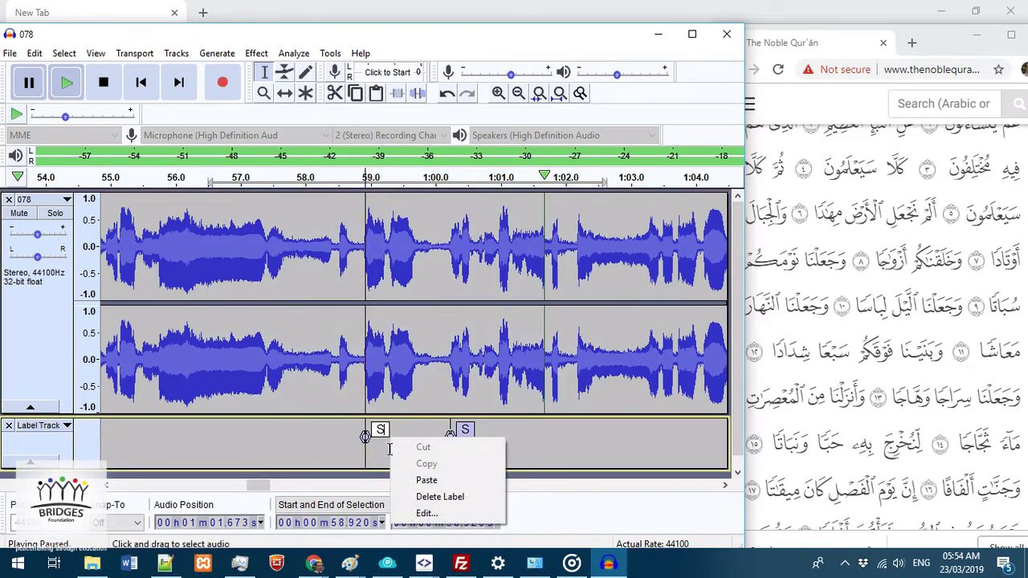
left_click(483, 498)
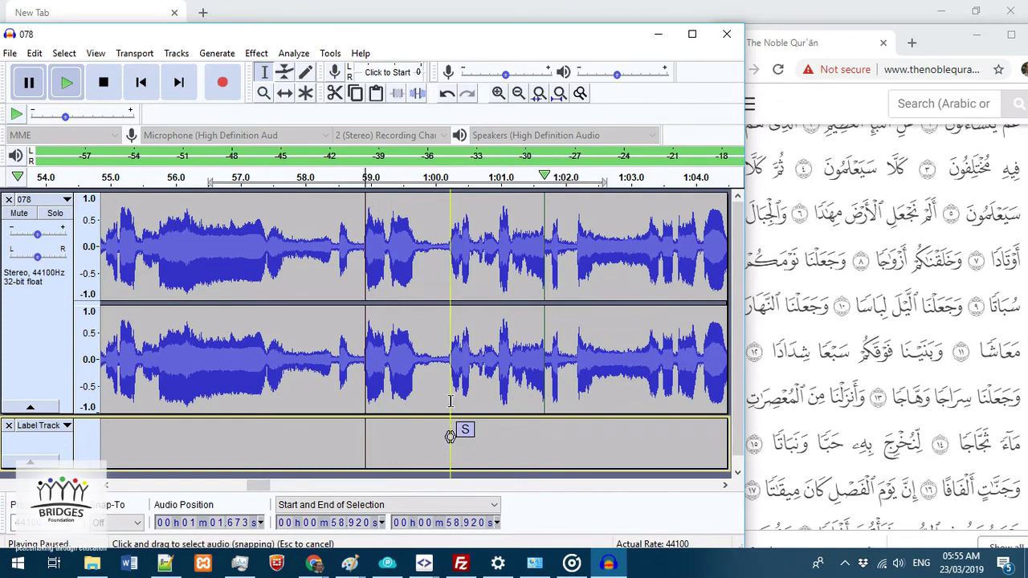
left_click(451, 229)
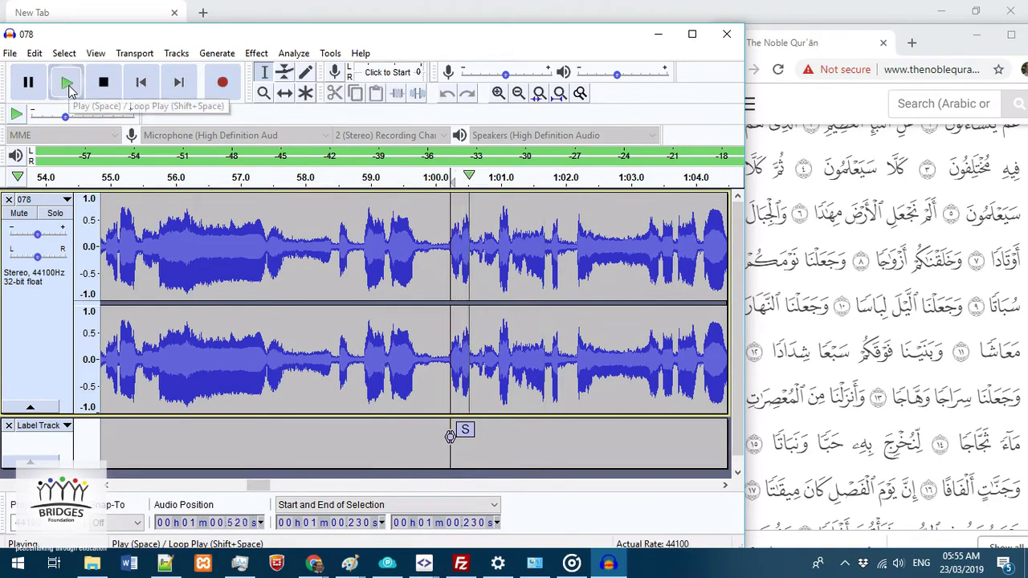
left_click(28, 86)
left_click(28, 87)
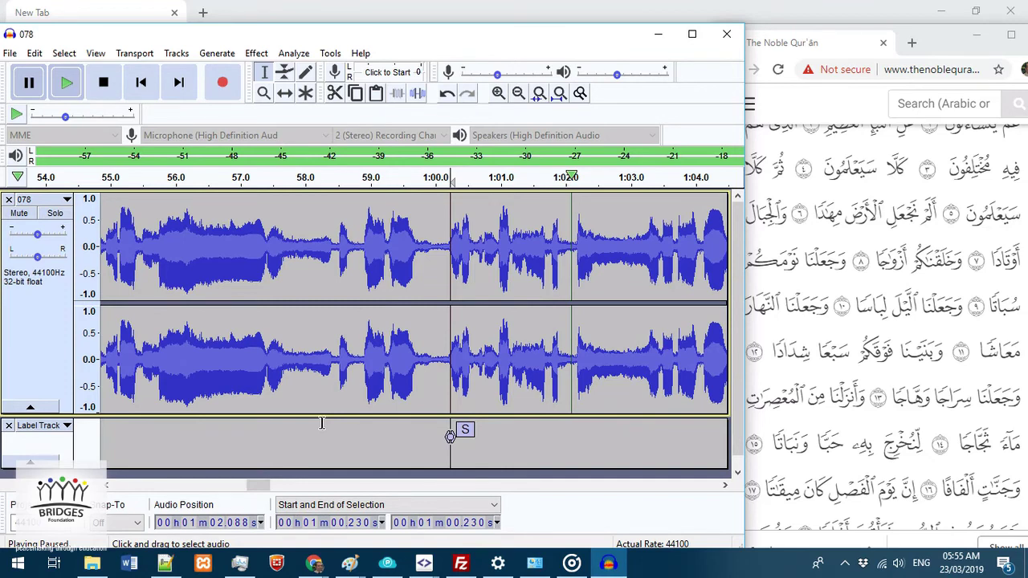
- Export the labels to the Quran folder as the text file 078.txt
left_click(10, 54)
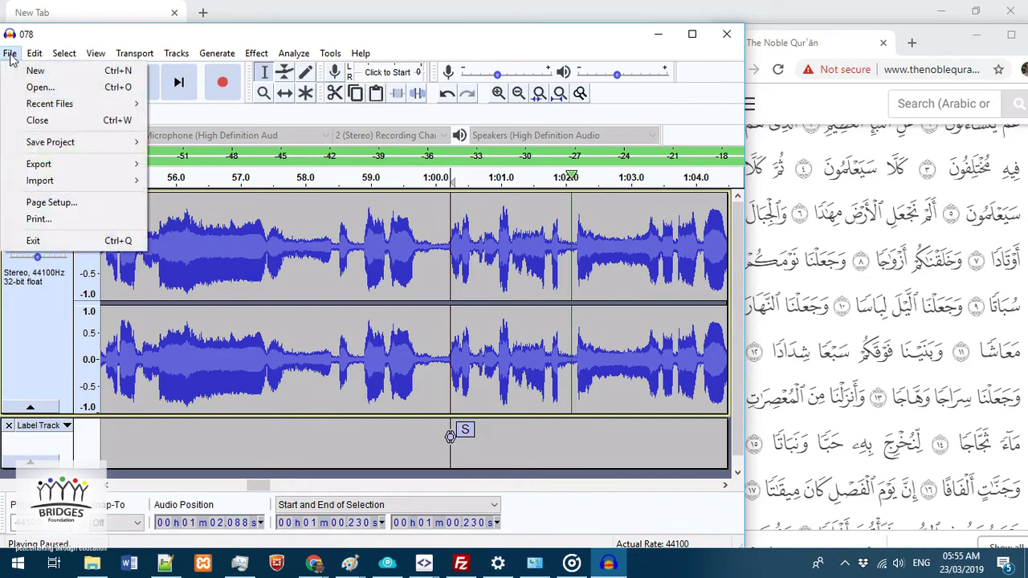
mouse_move(126, 167)
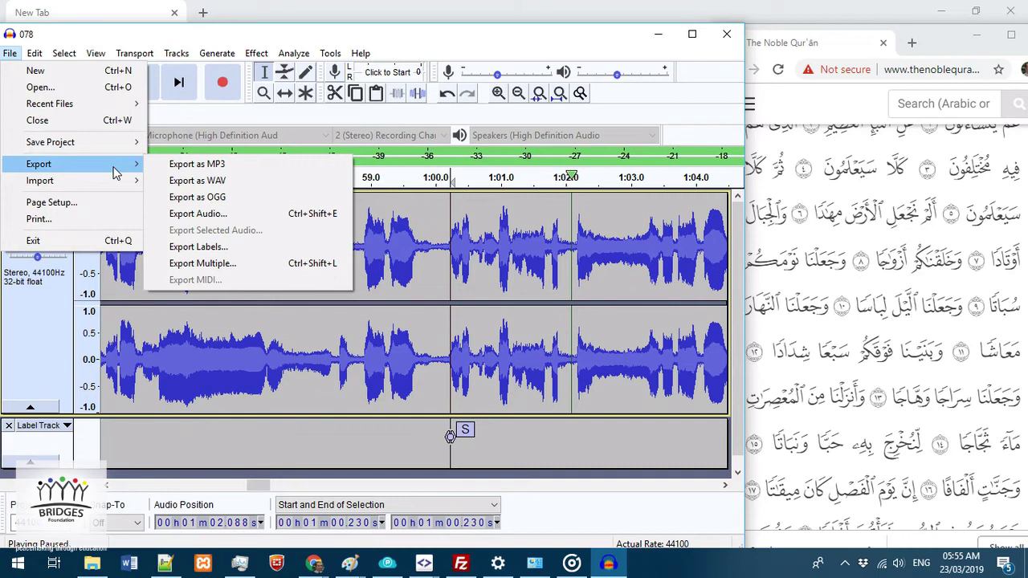
left_click(256, 254)
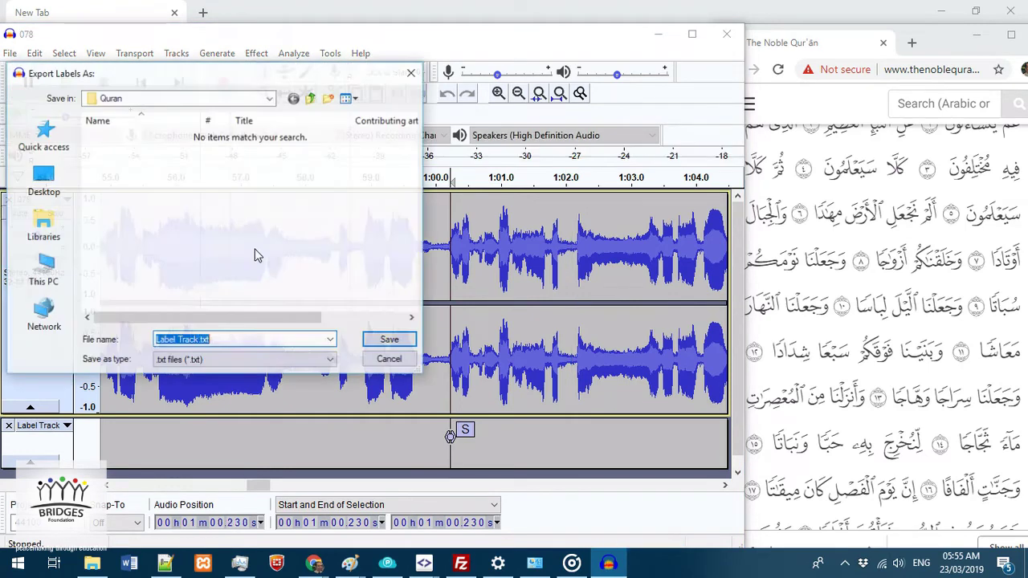
left_click(198, 344)
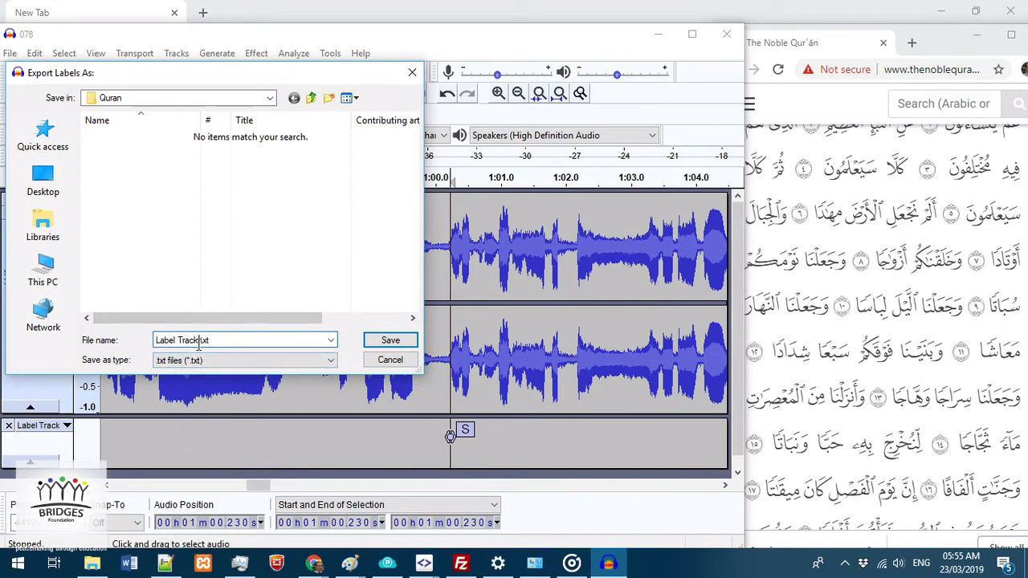
left_click_drag(198, 344, 141, 340)
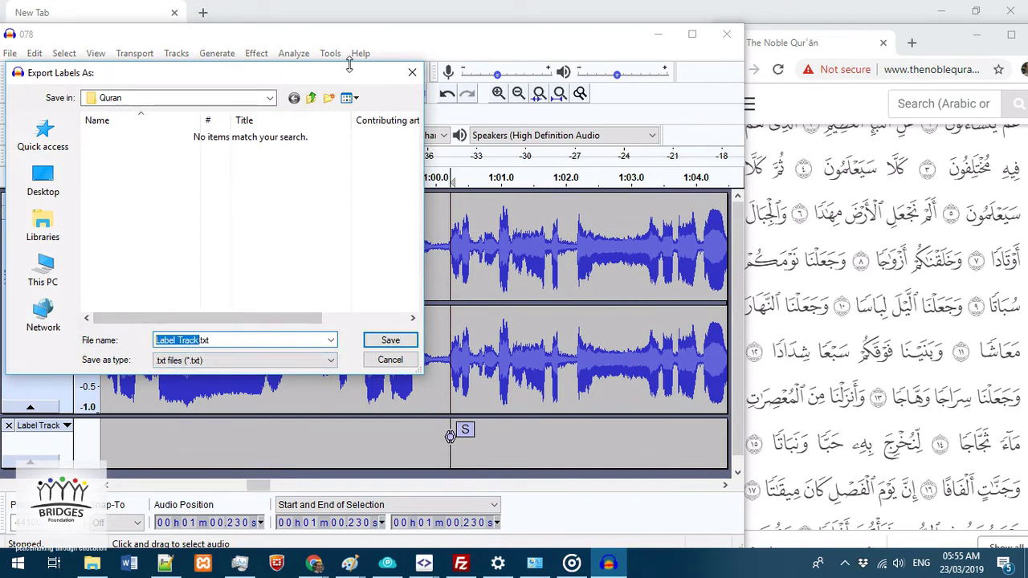
left_click_drag(306, 78, 546, 195)
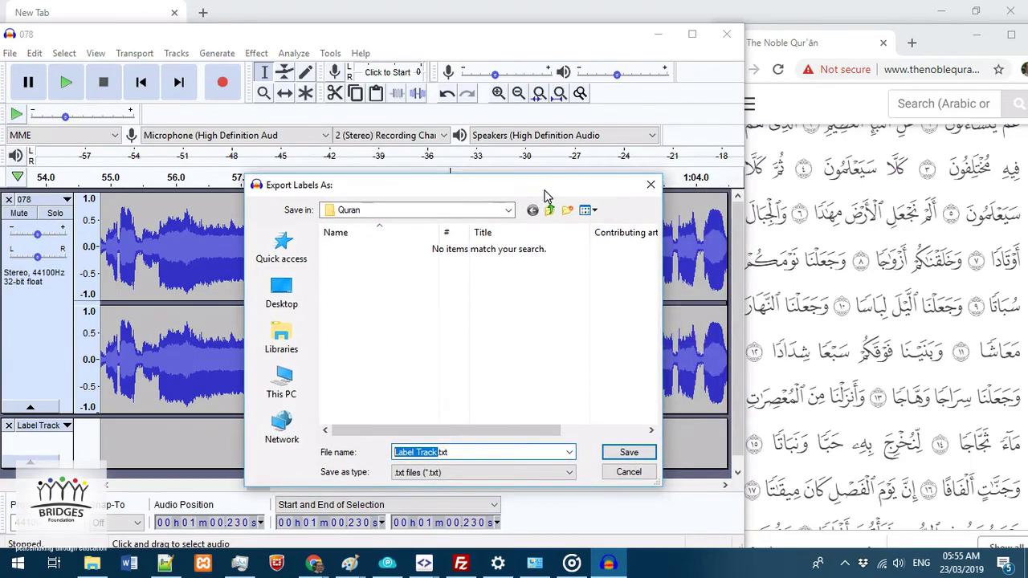
type("078")
left_click(629, 453)
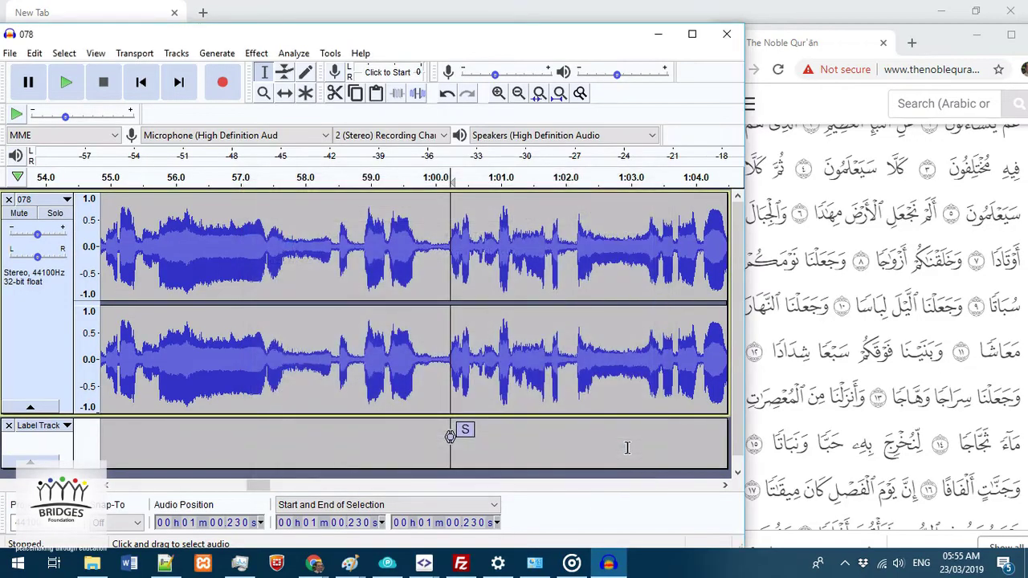
- Switch to File Explorer and open the exported 078.txt from the Quran folder in Notepad
left_click(93, 564)
left_click(455, 219)
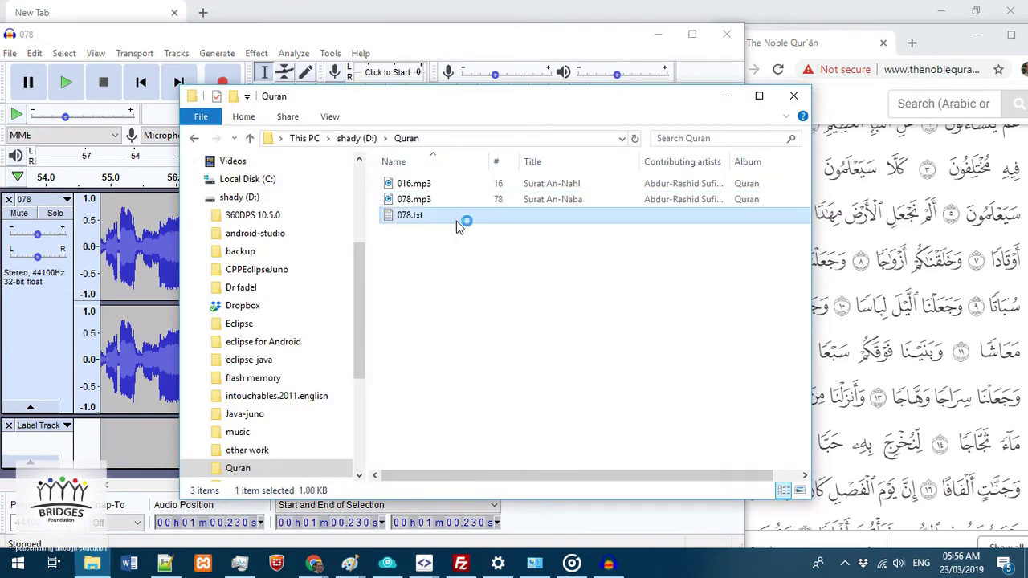
double_click(456, 221)
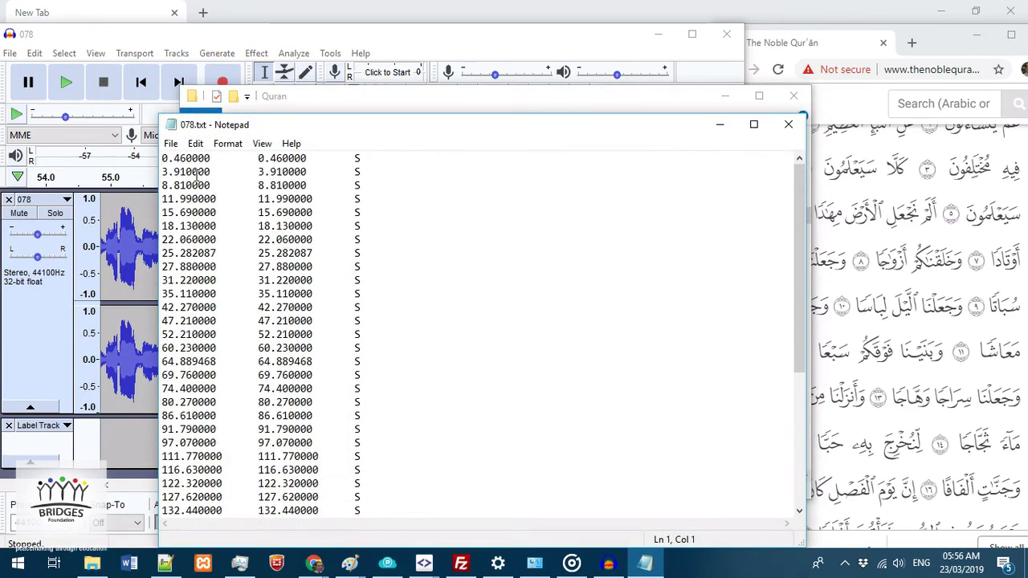
- Examine the start and end time columns of the first label line in 078.txt, and select that line's start time
left_click(192, 157)
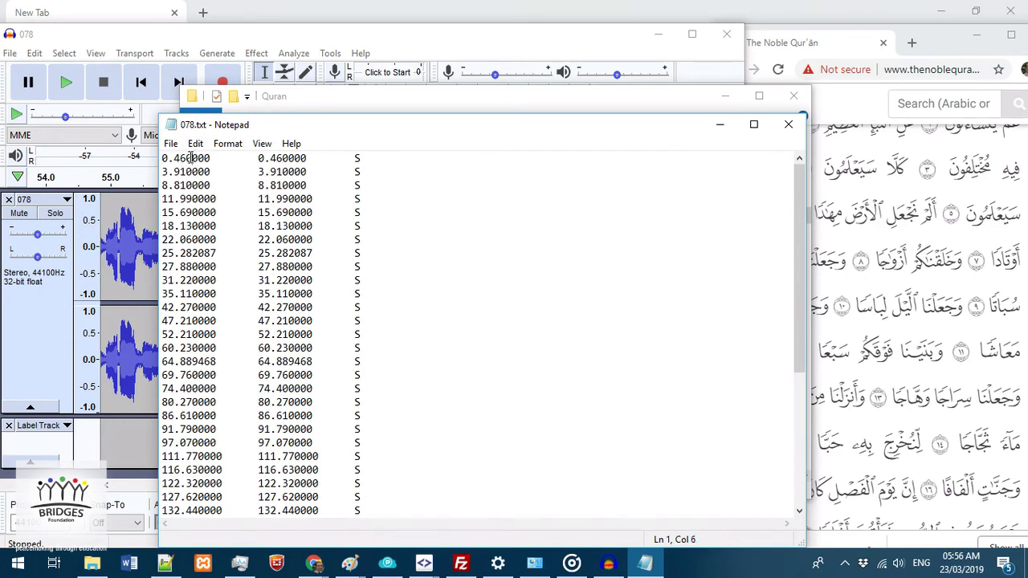
left_click(176, 161)
left_click(277, 160)
key("Left")
left_click_drag(210, 159, 161, 159)
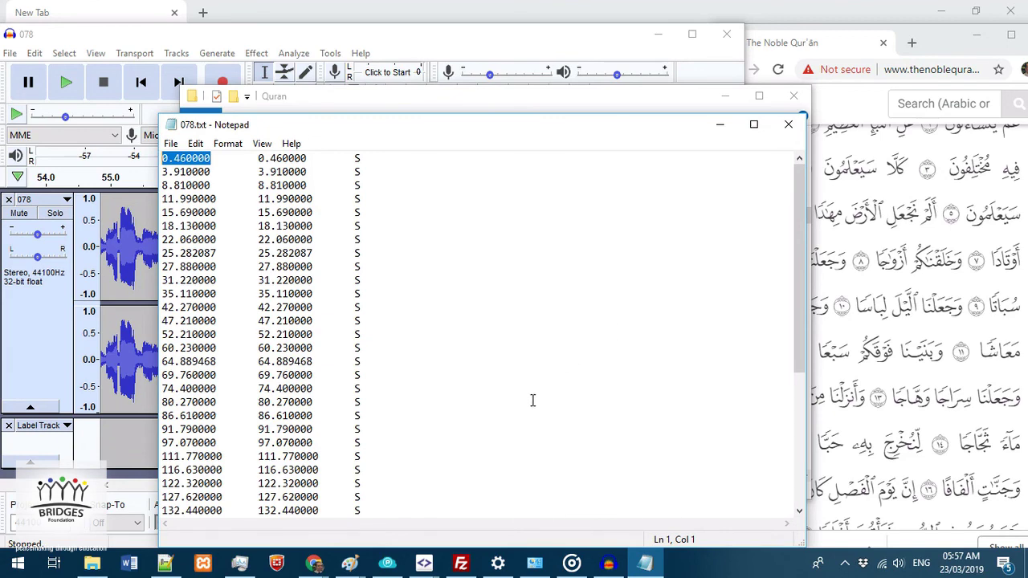
left_click(325, 567)
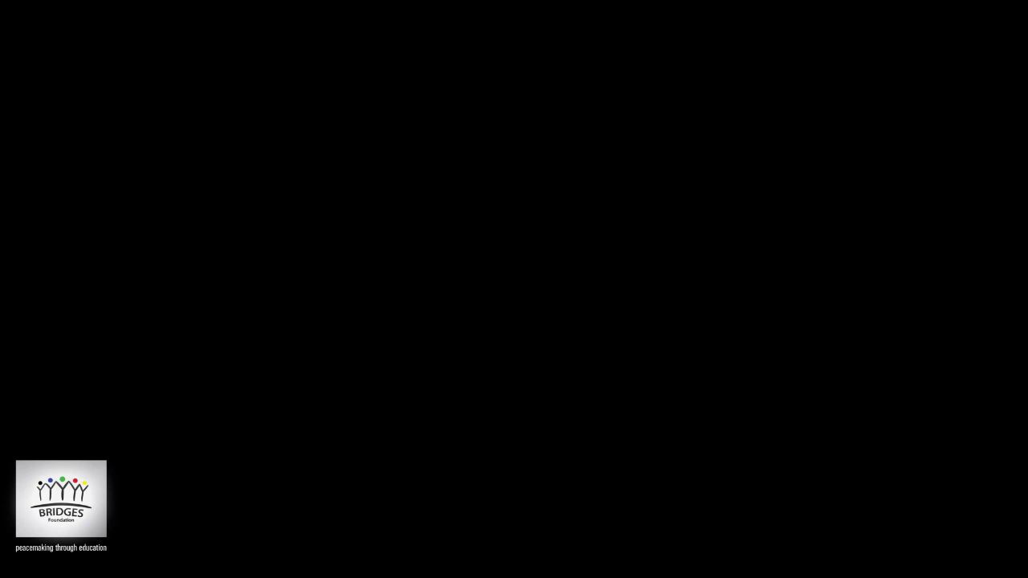